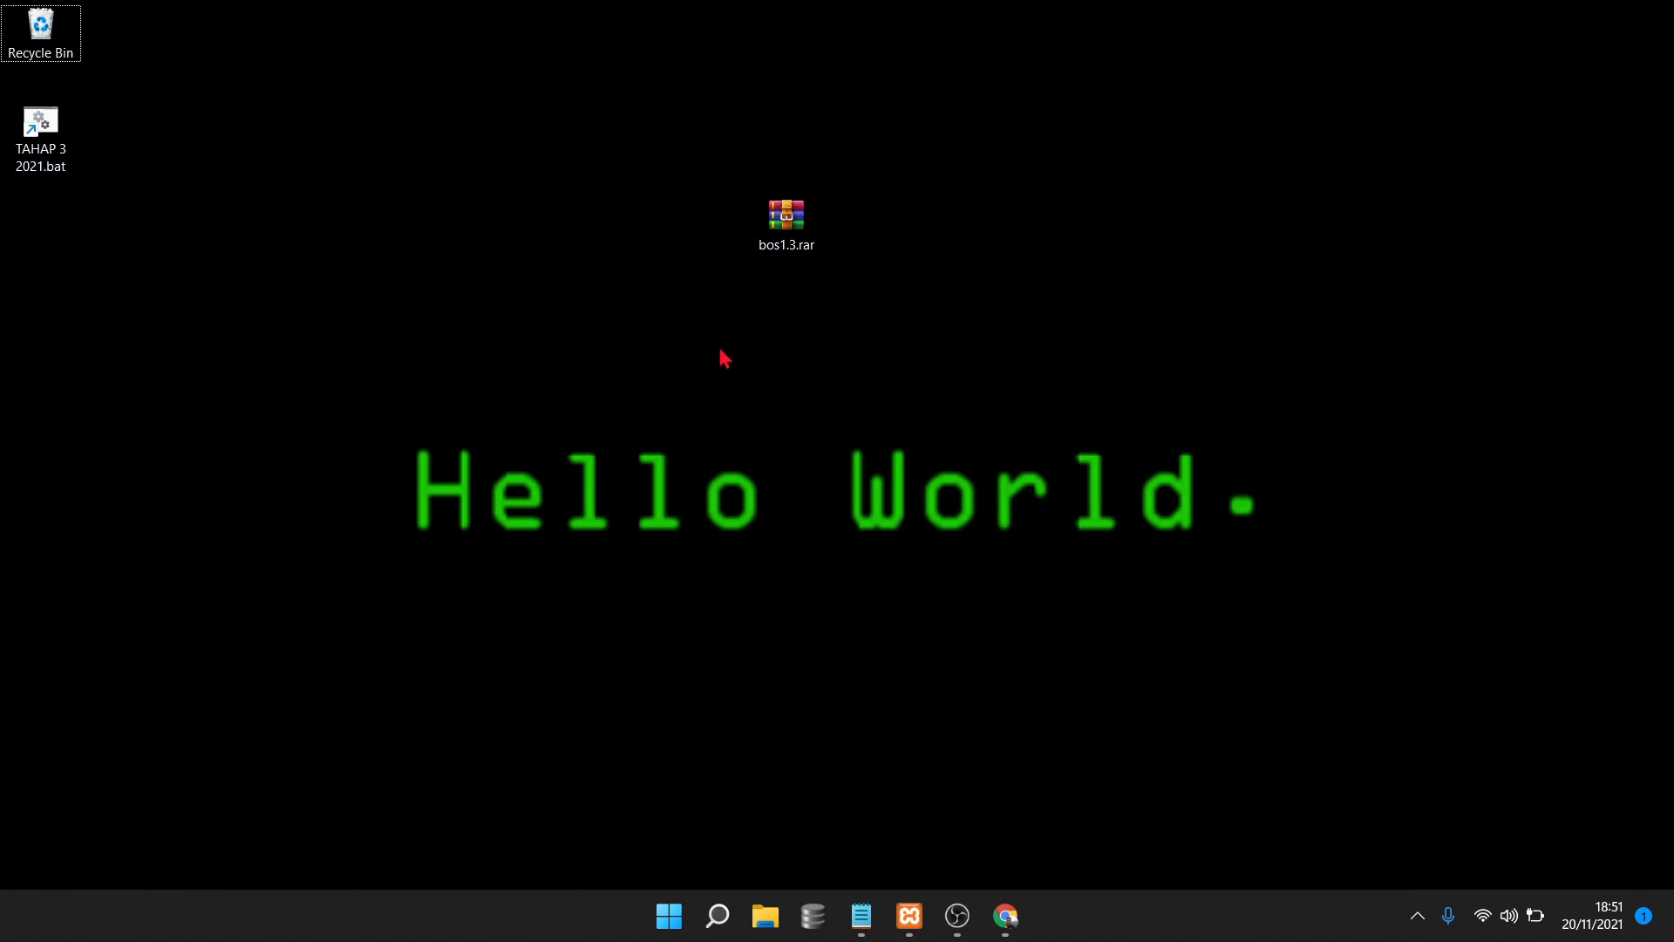
# Select the bos1.3.rar archive on the desktop after repositioning it
pyautogui.click(790, 231)
pyautogui.moveTo(790, 232); pyautogui.dragTo(798, 311)
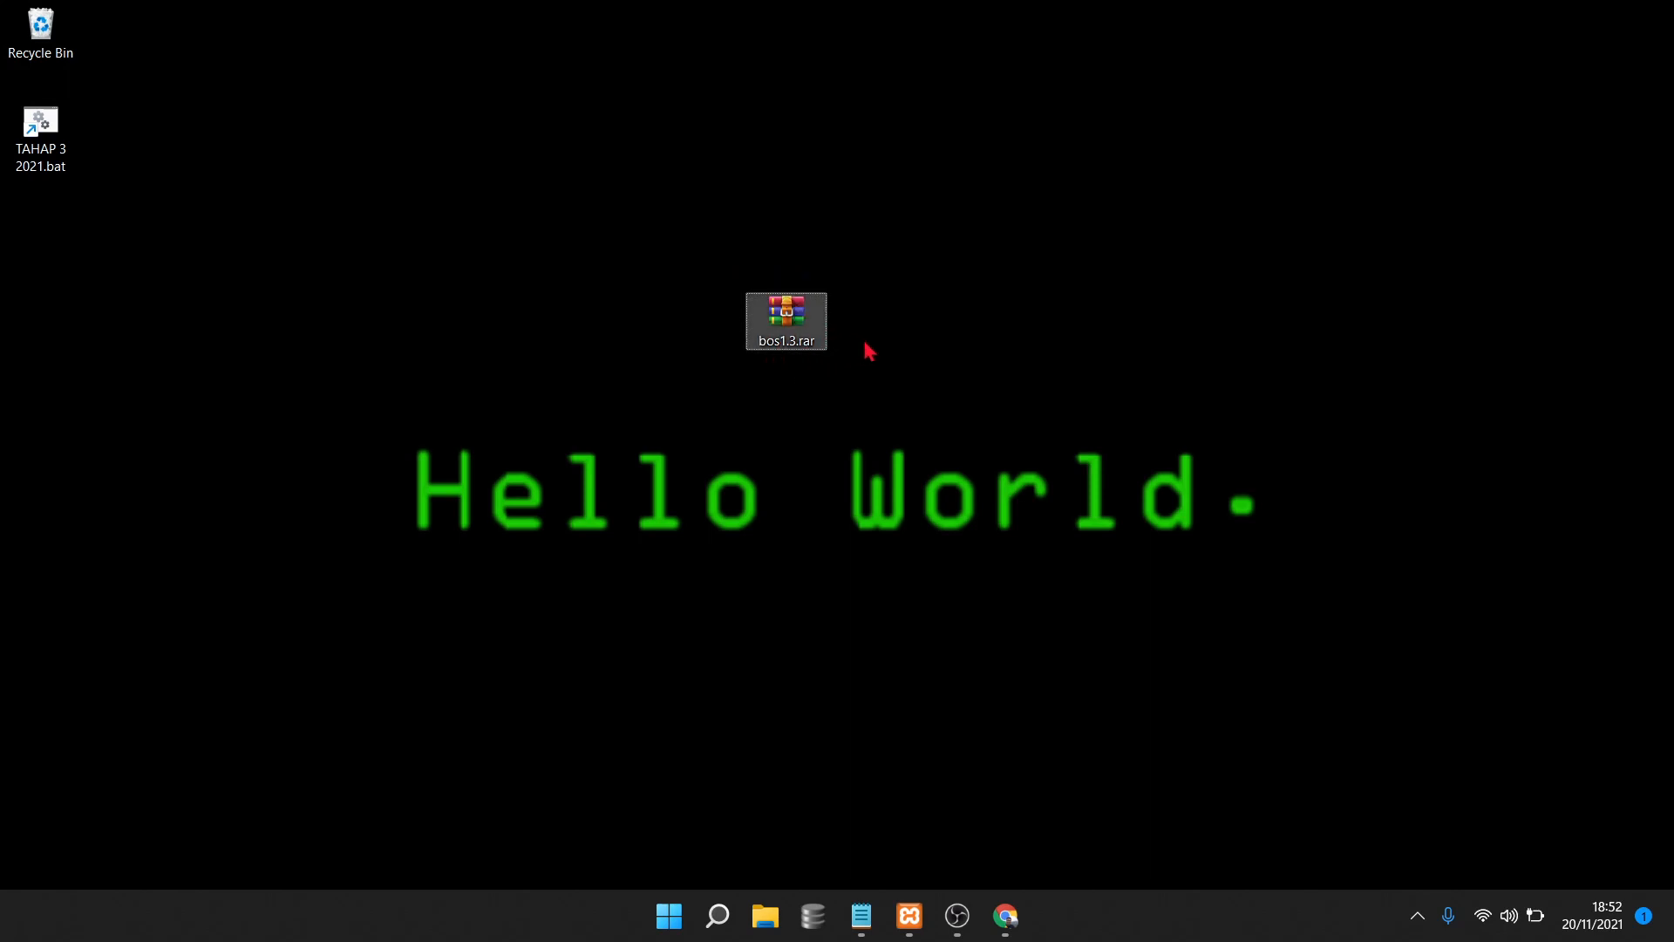
pyautogui.doubleClick(801, 320)
pyautogui.moveTo(795, 334); pyautogui.dragTo(795, 238)
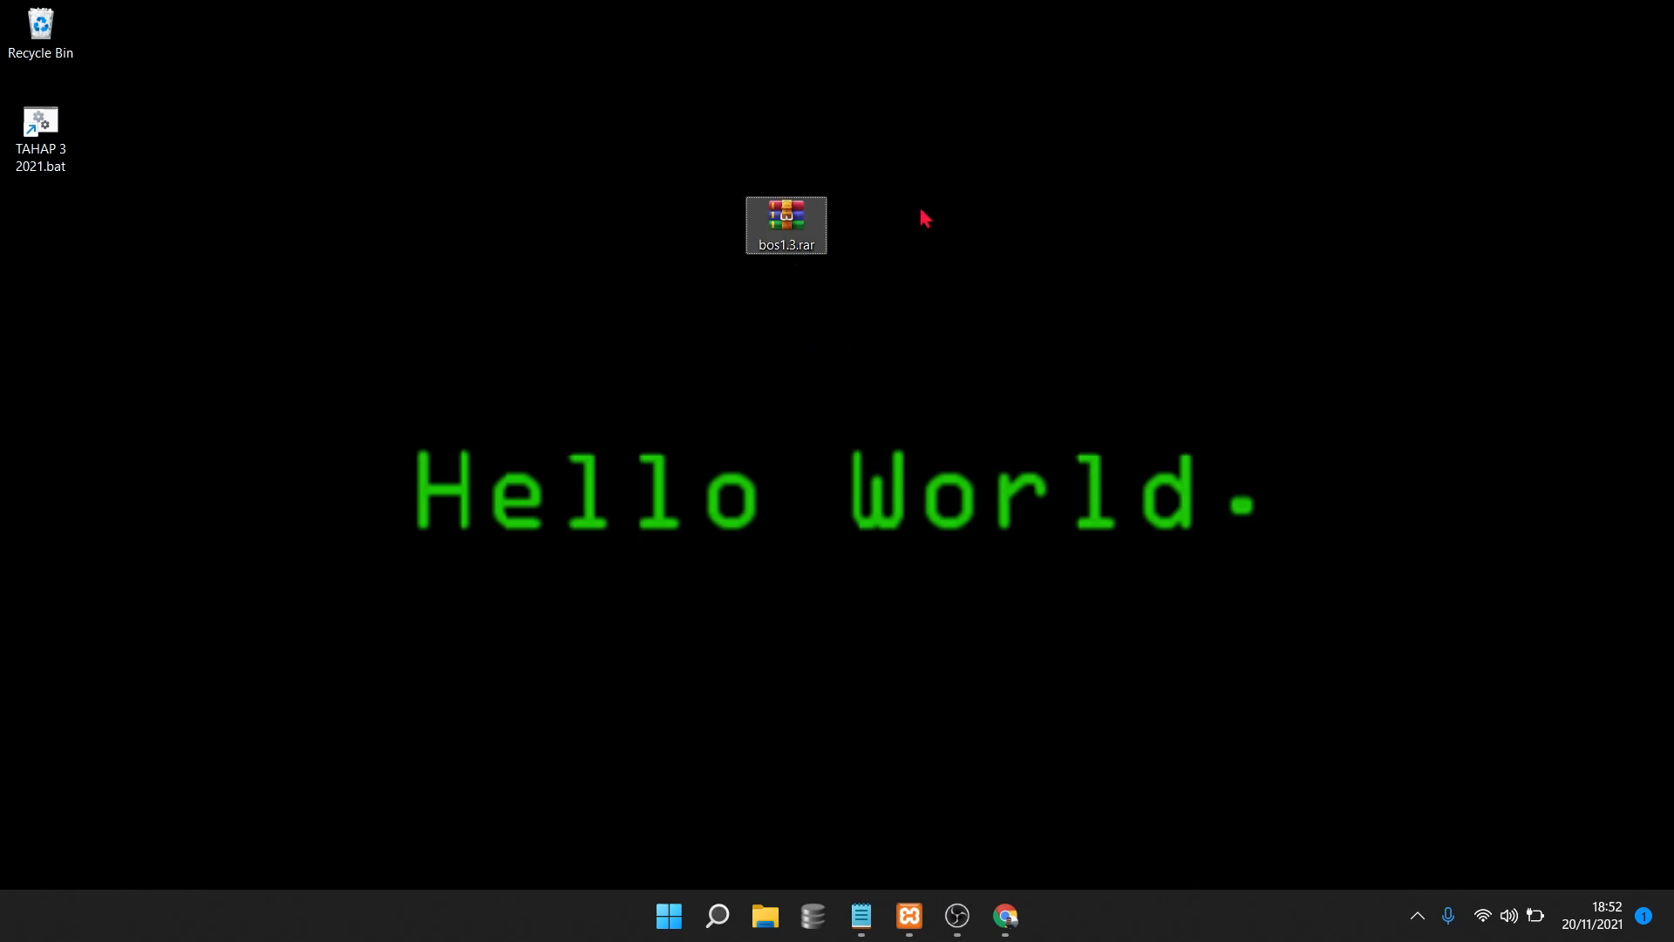
pyautogui.click(697, 279)
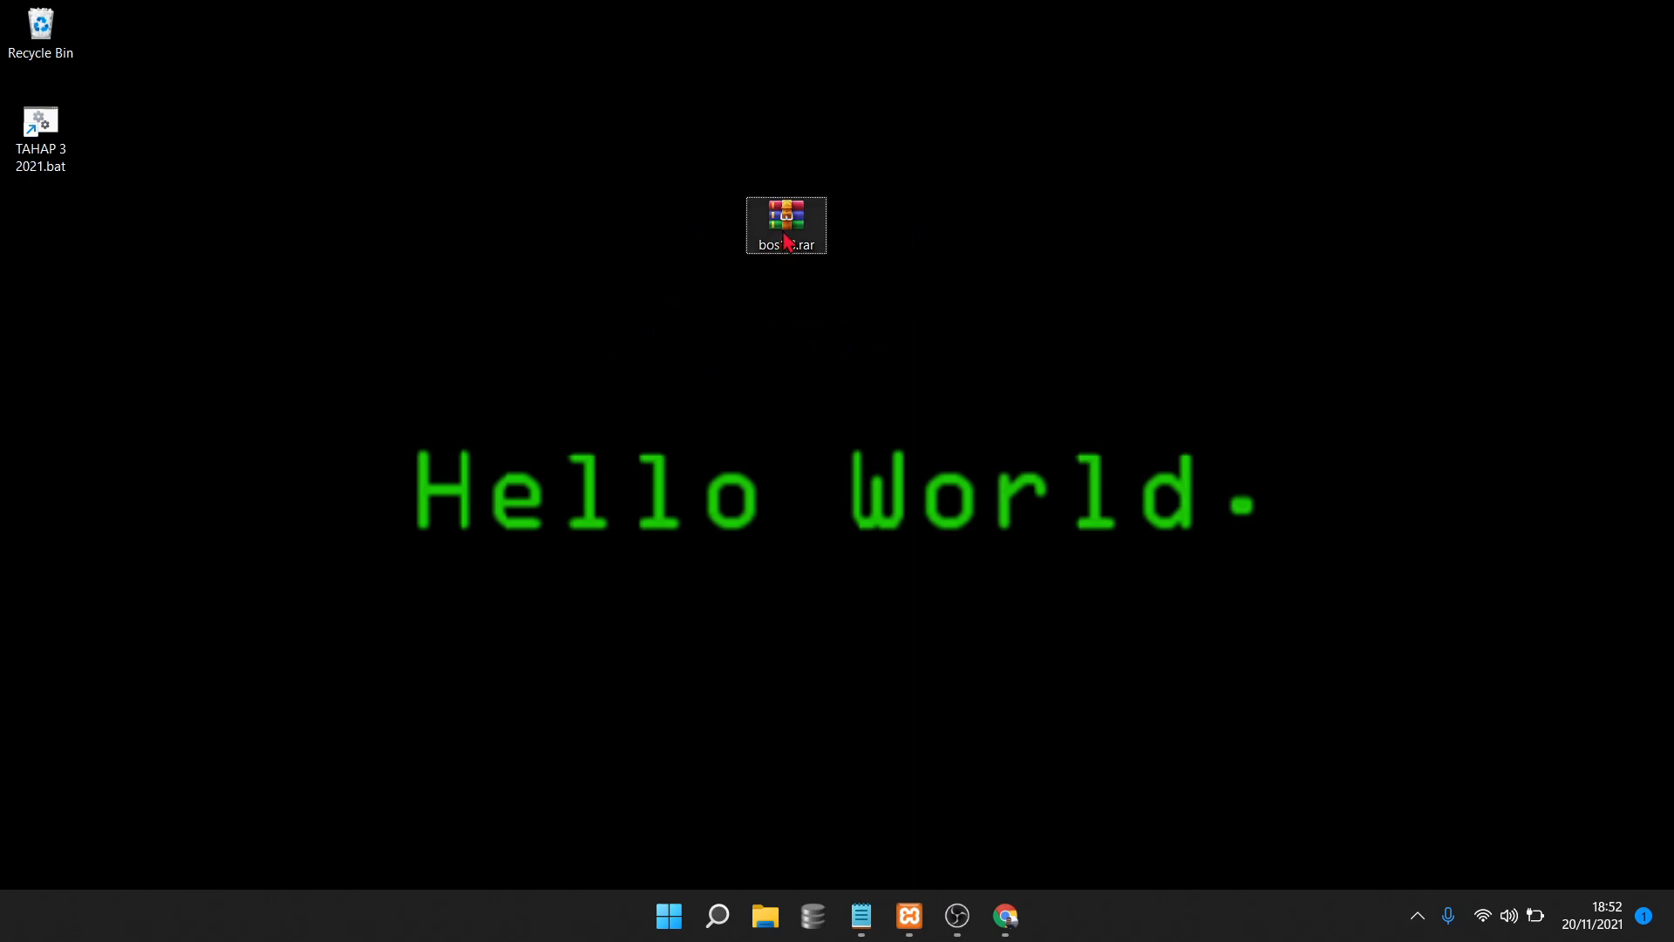
pyautogui.click(809, 247)
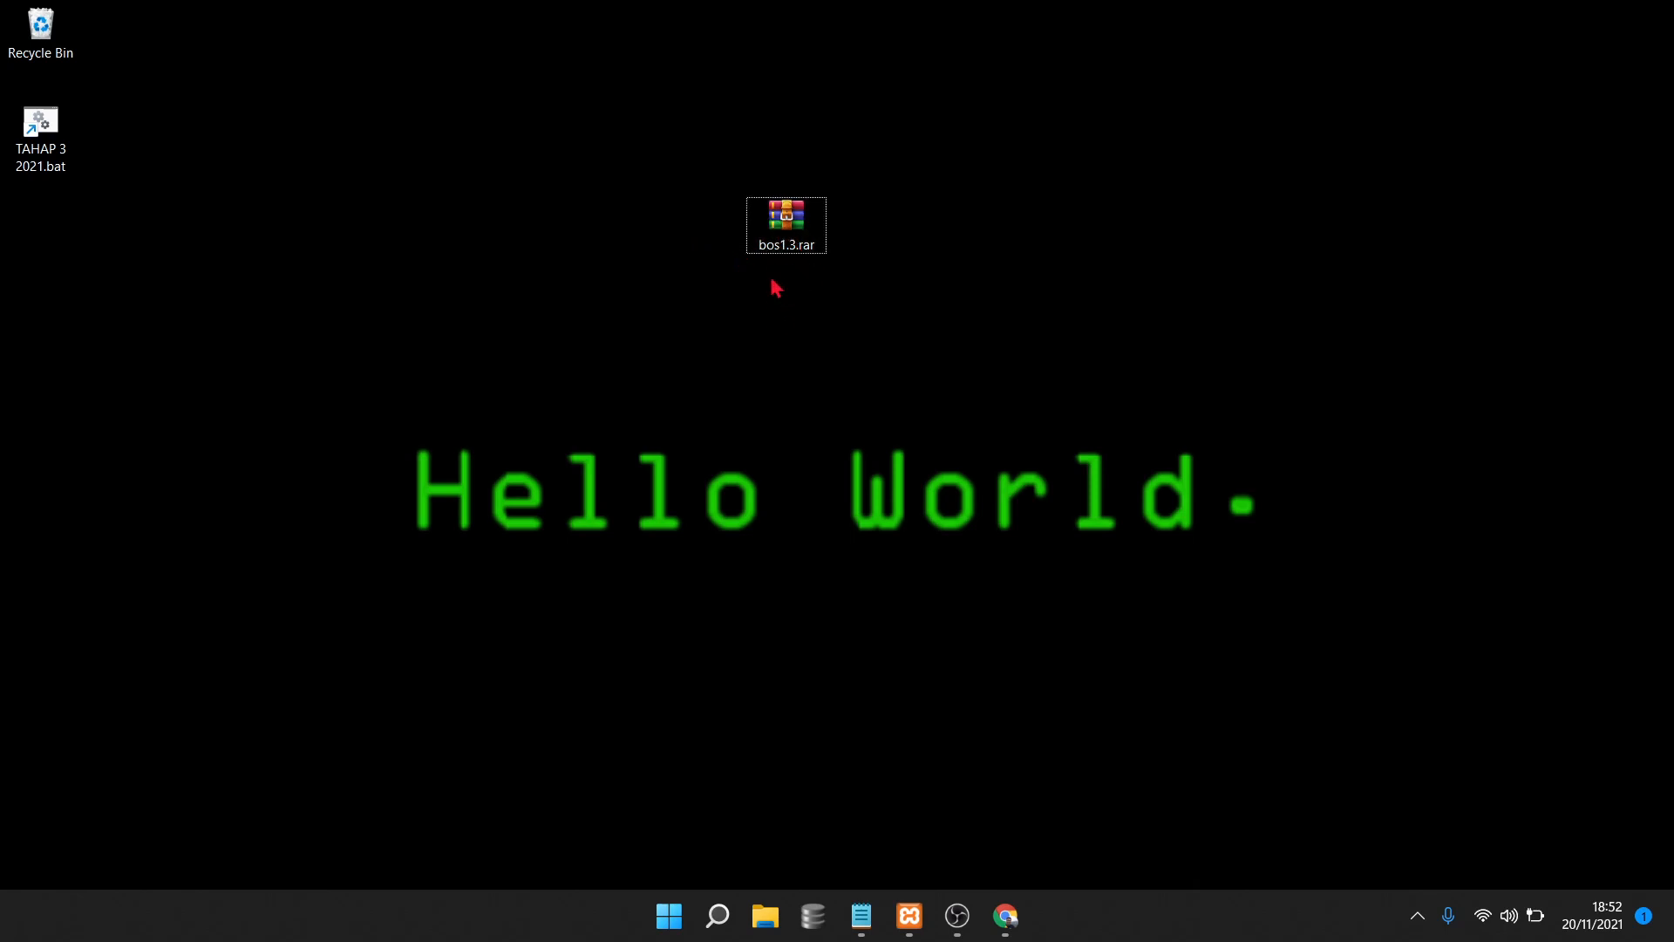
pyautogui.click(783, 237)
# Extract bos1.3.rar here, placing the new bos1.3 folder below the archive
pyautogui.rightClick(784, 232)
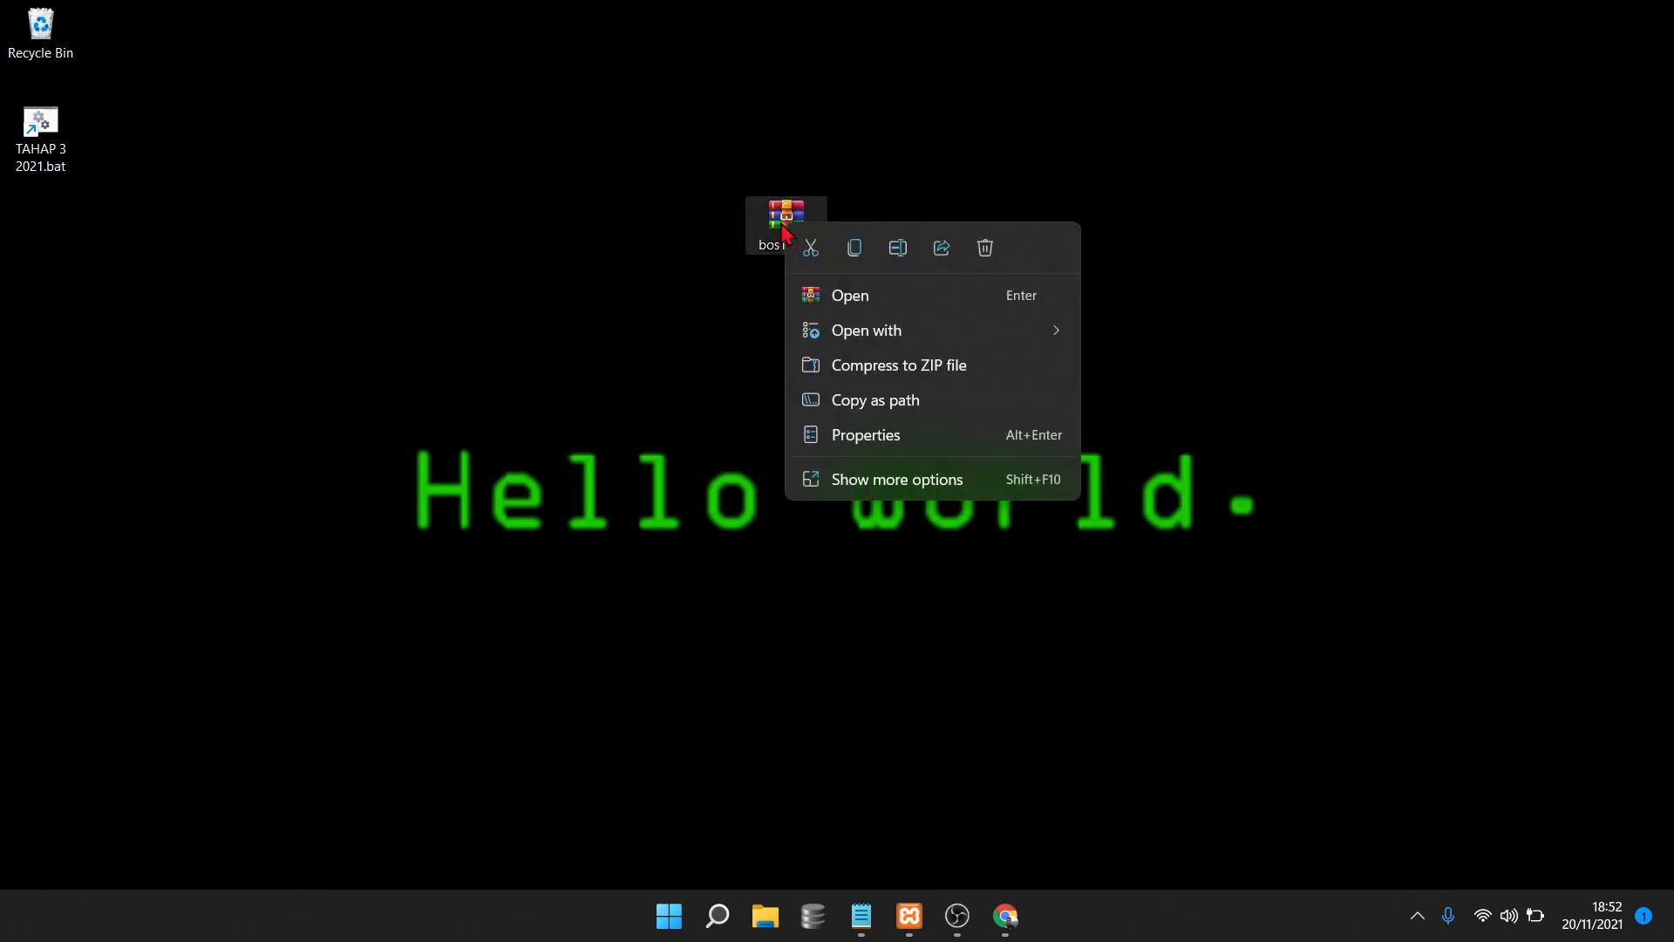
pyautogui.click(889, 478)
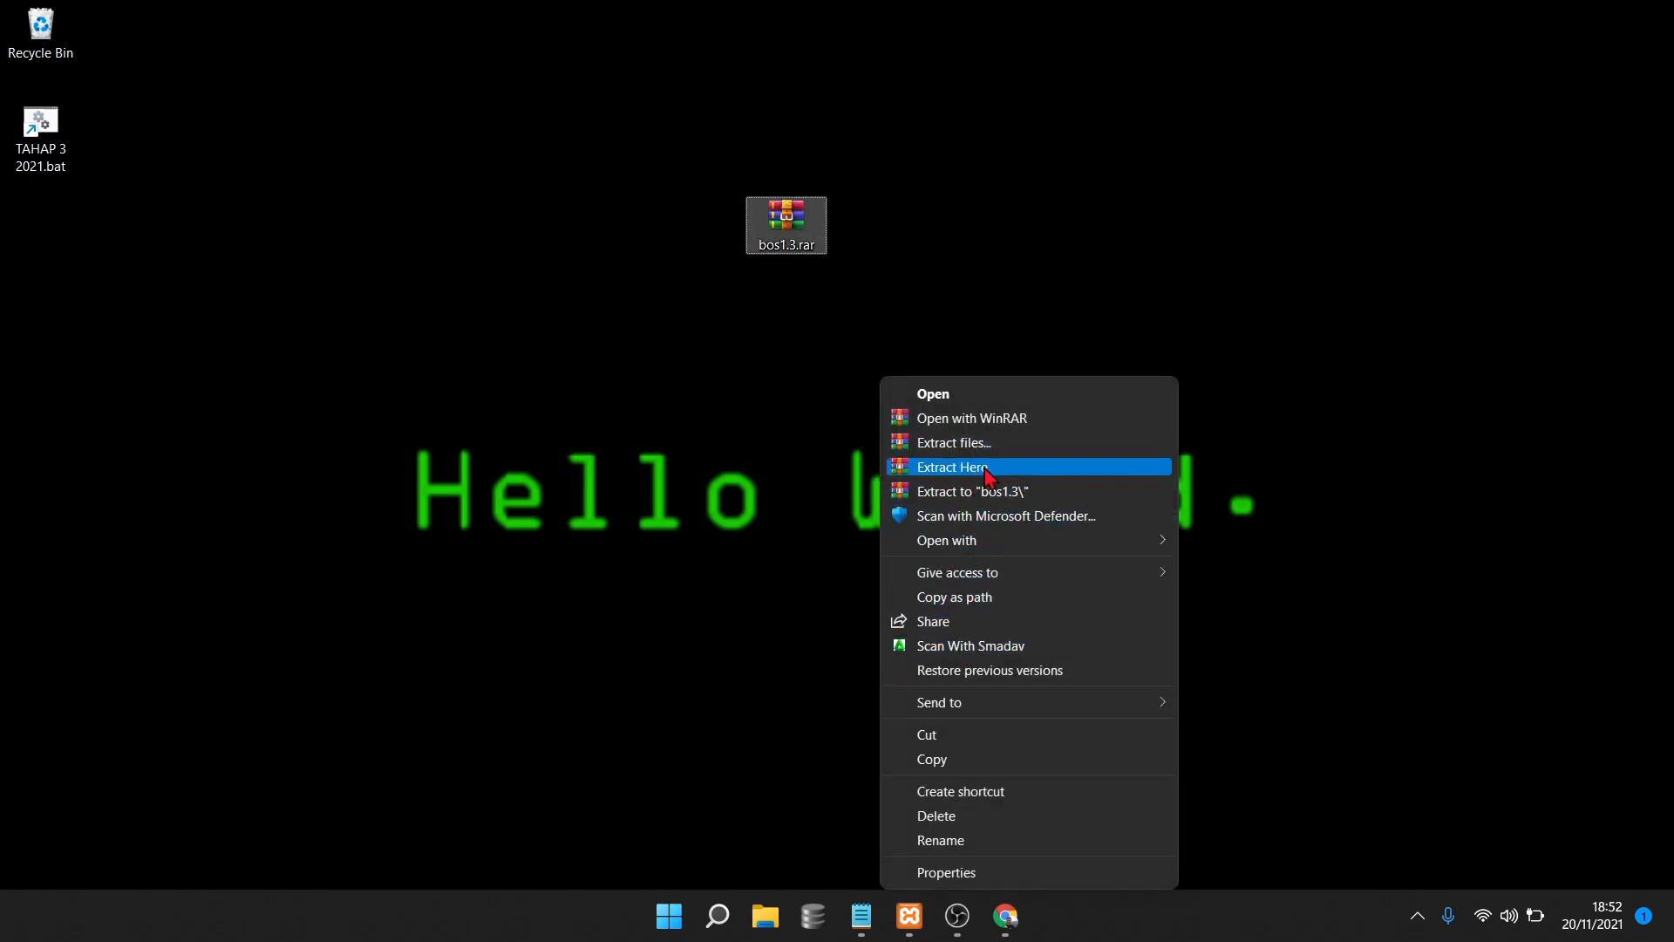
pyautogui.click(1003, 468)
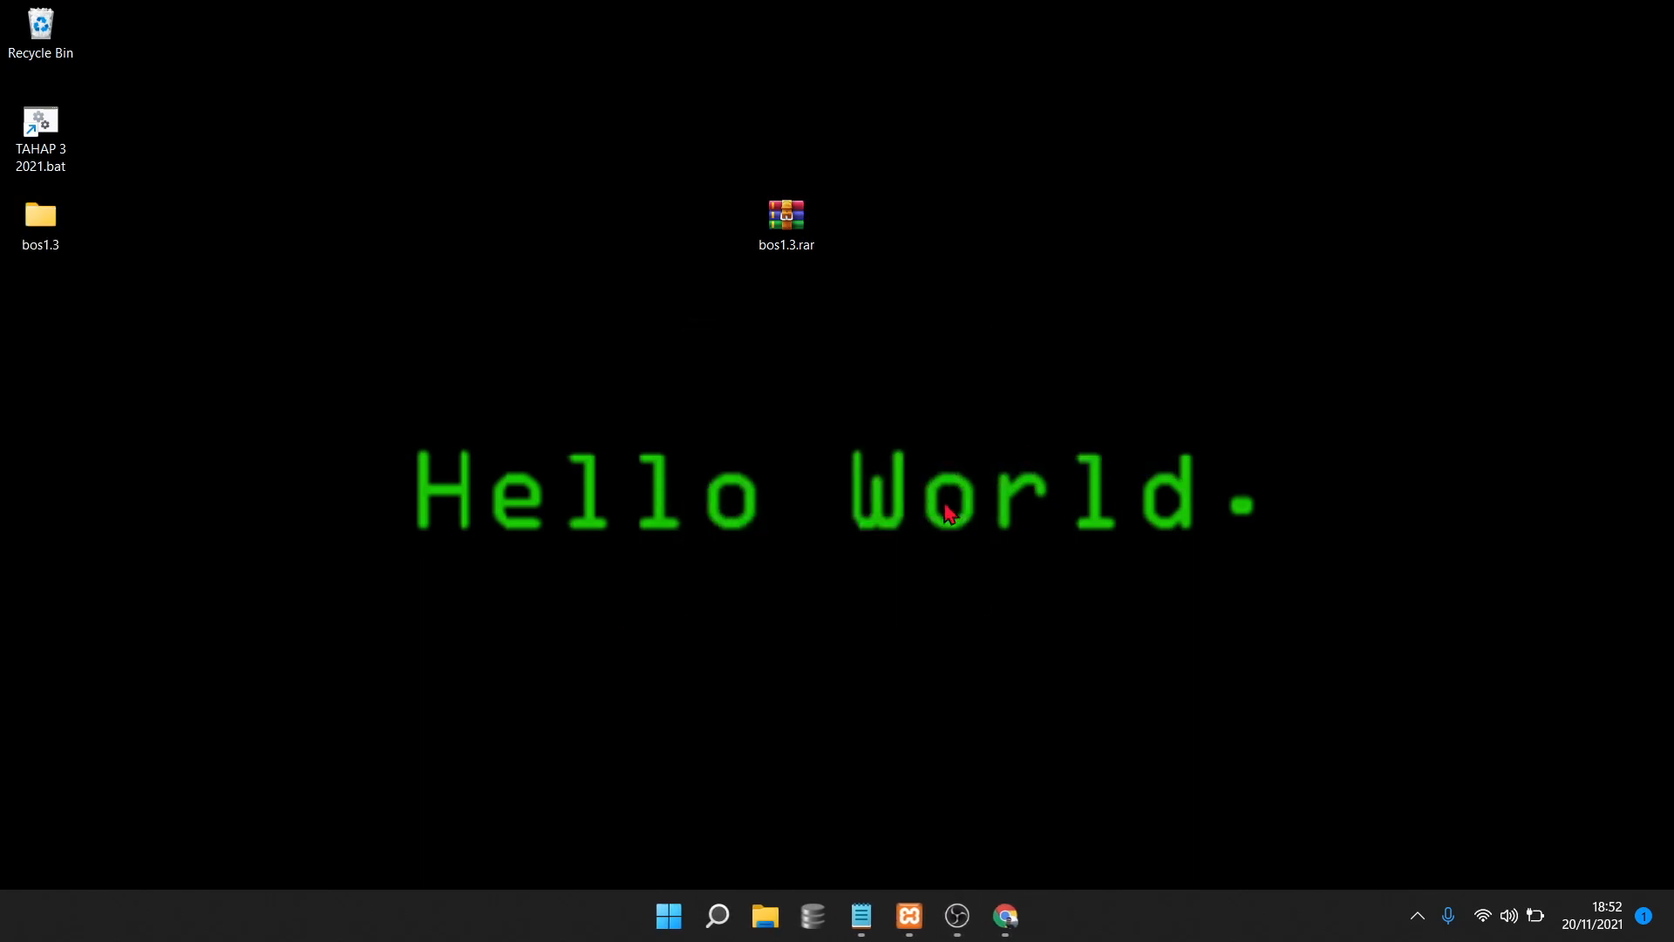
pyautogui.moveTo(38, 224); pyautogui.dragTo(788, 318)
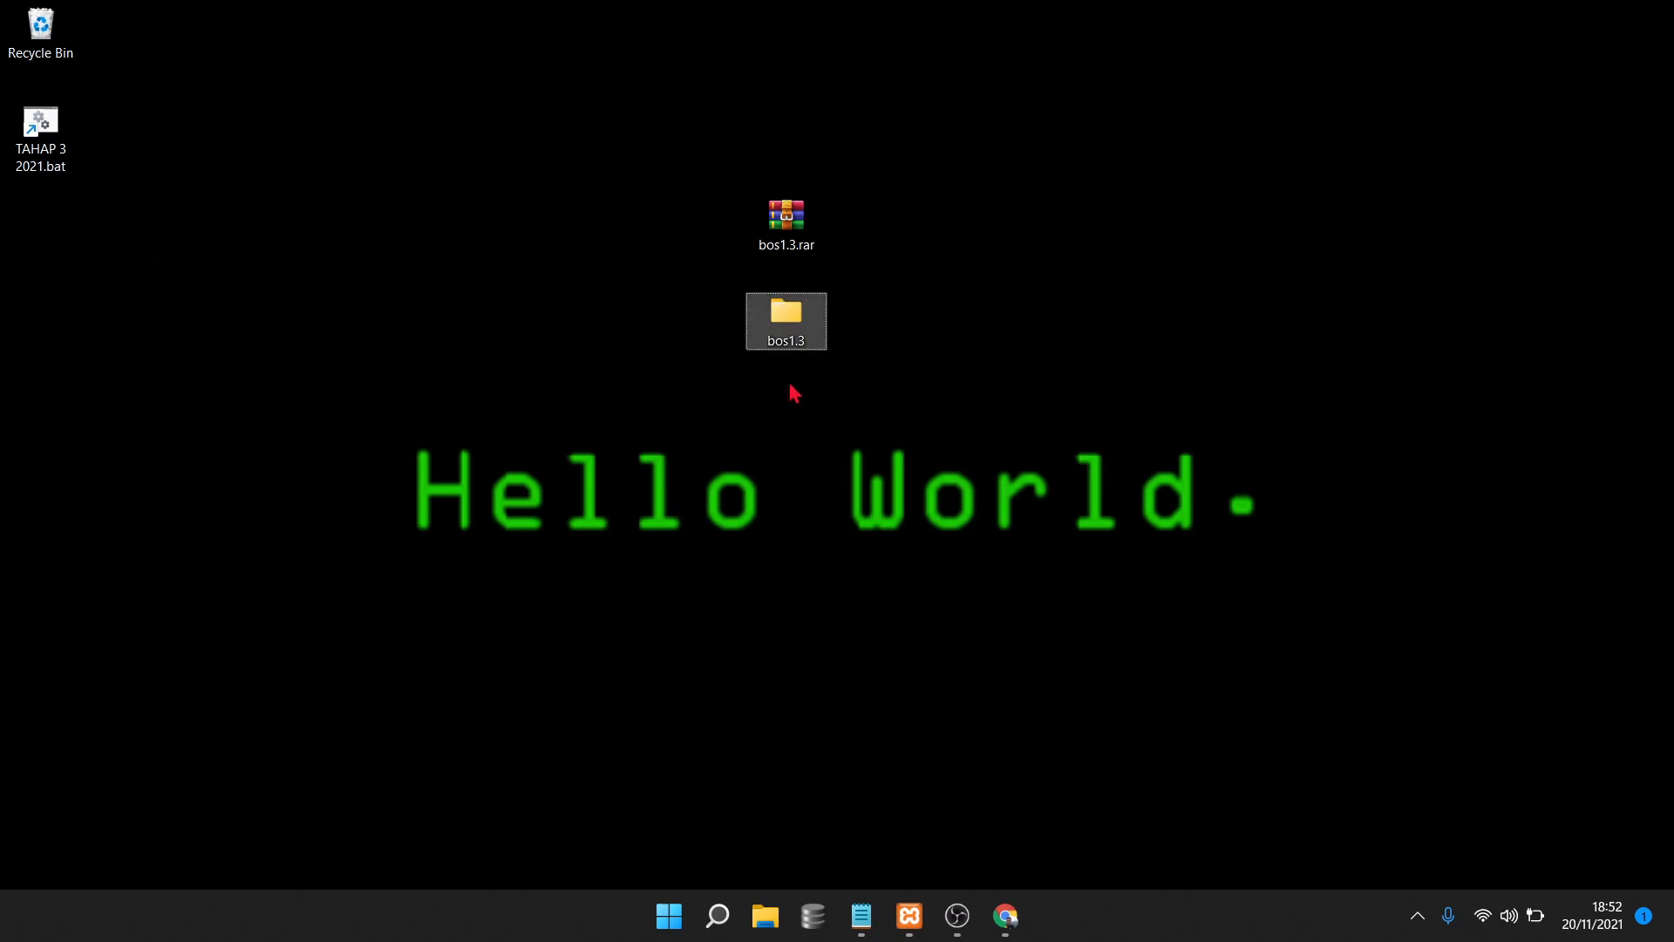
# Cut the extracted bos1.3 folder so it can be moved
pyautogui.click(837, 354)
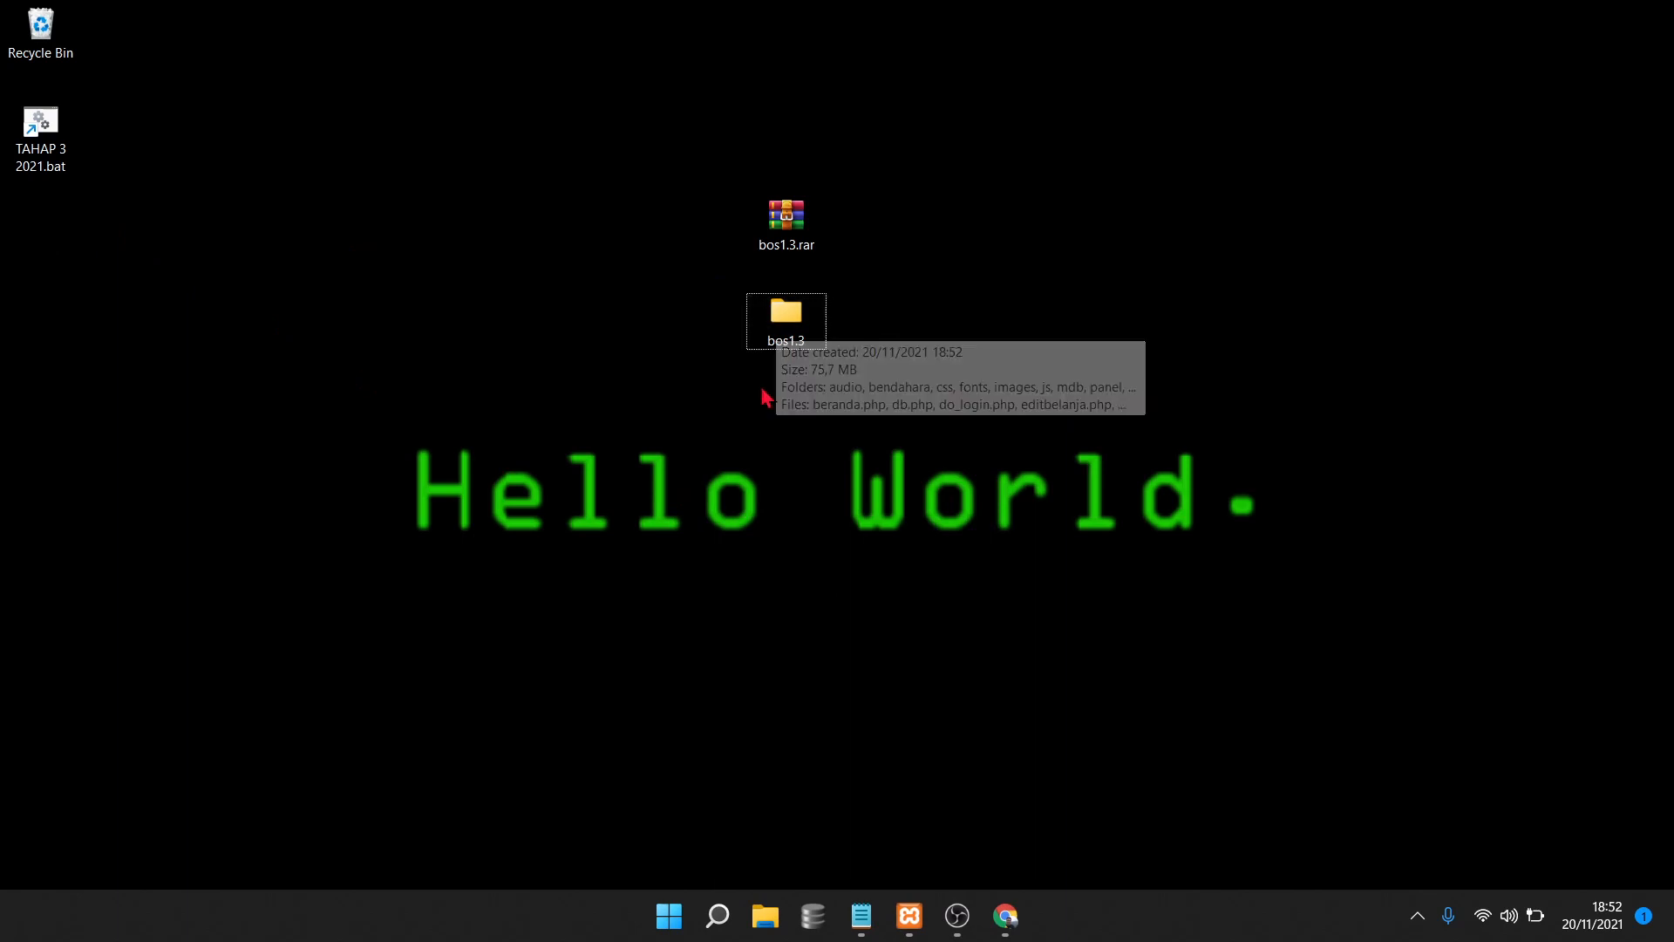
pyautogui.rightClick(793, 332)
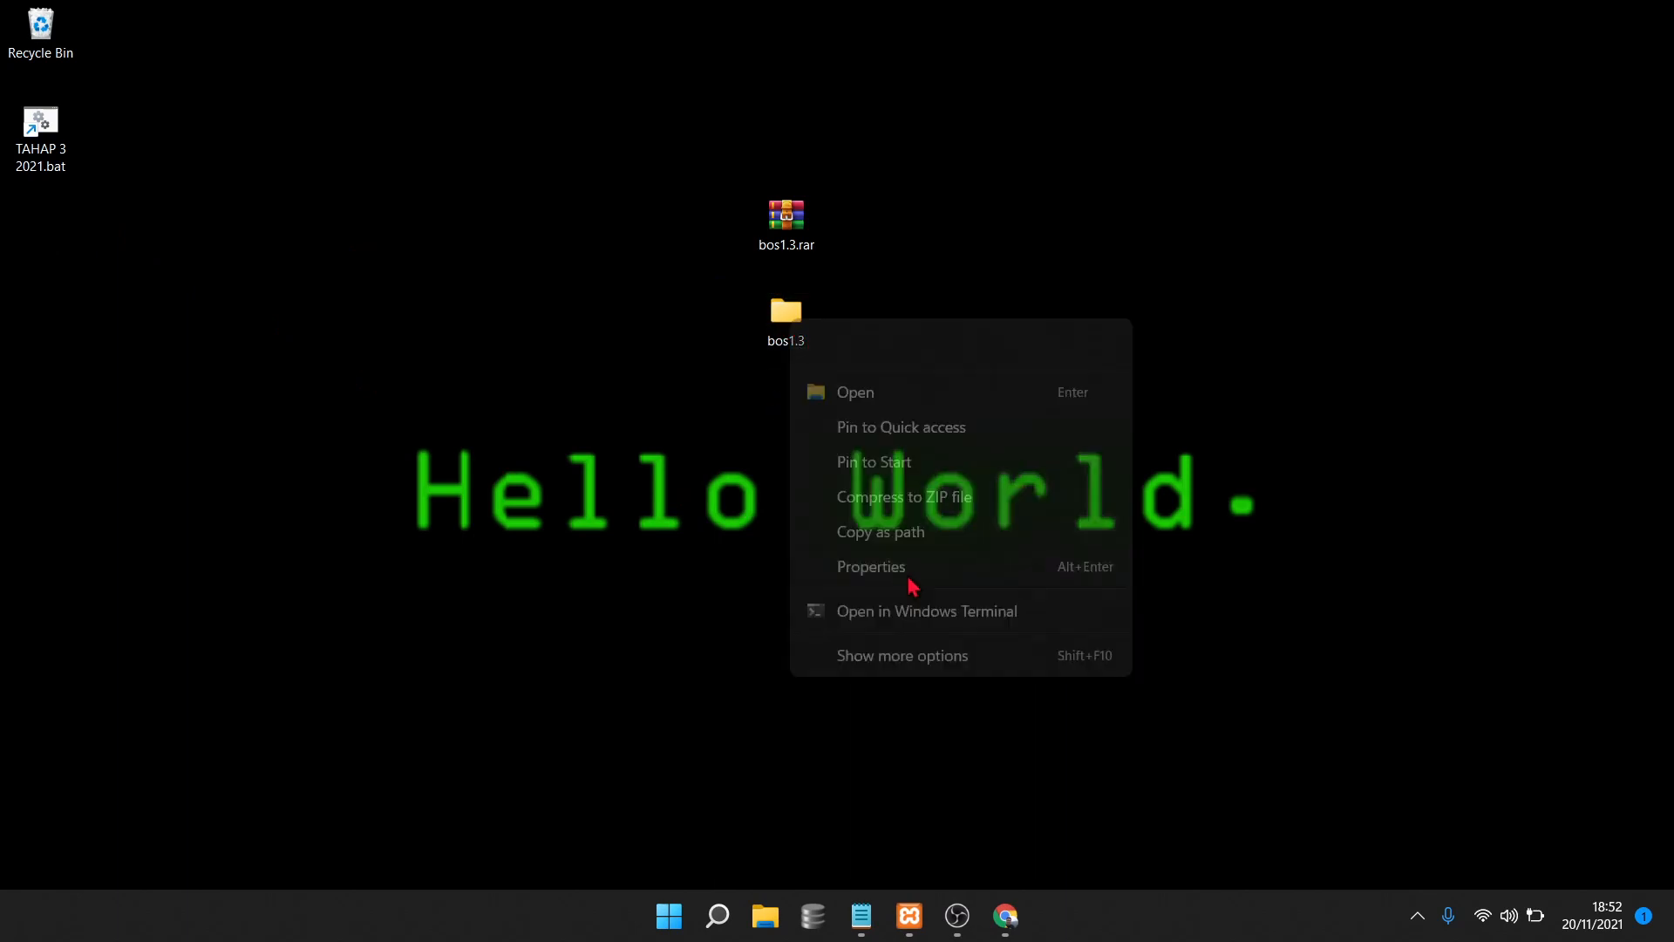
pyautogui.click(917, 677)
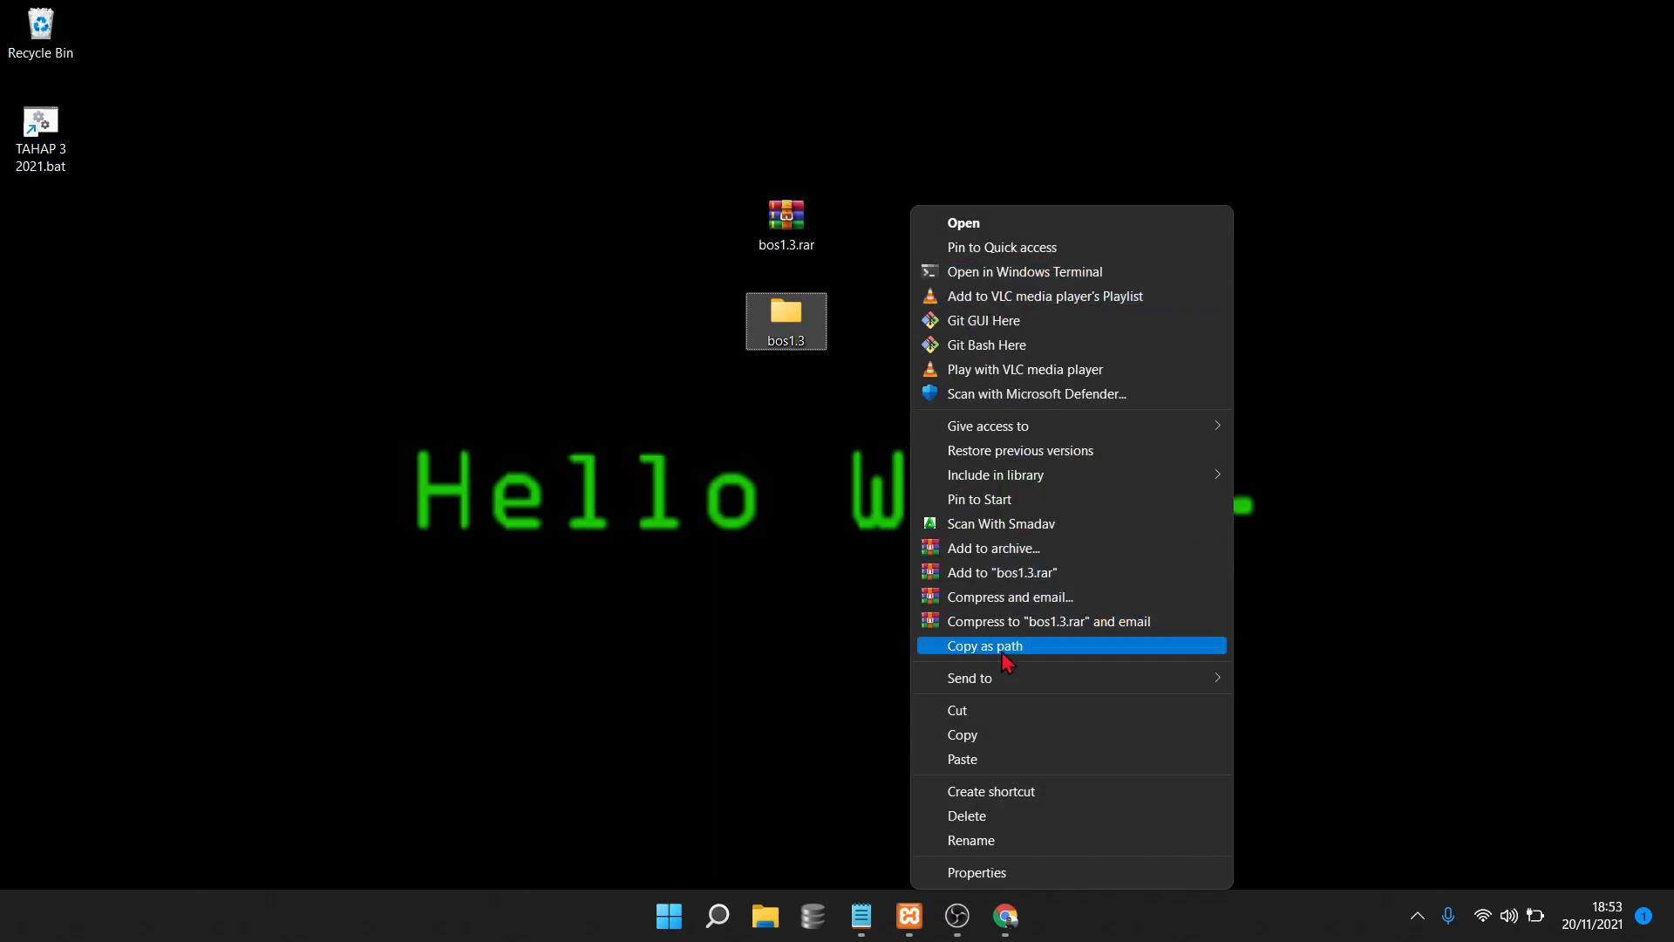
pyautogui.click(974, 711)
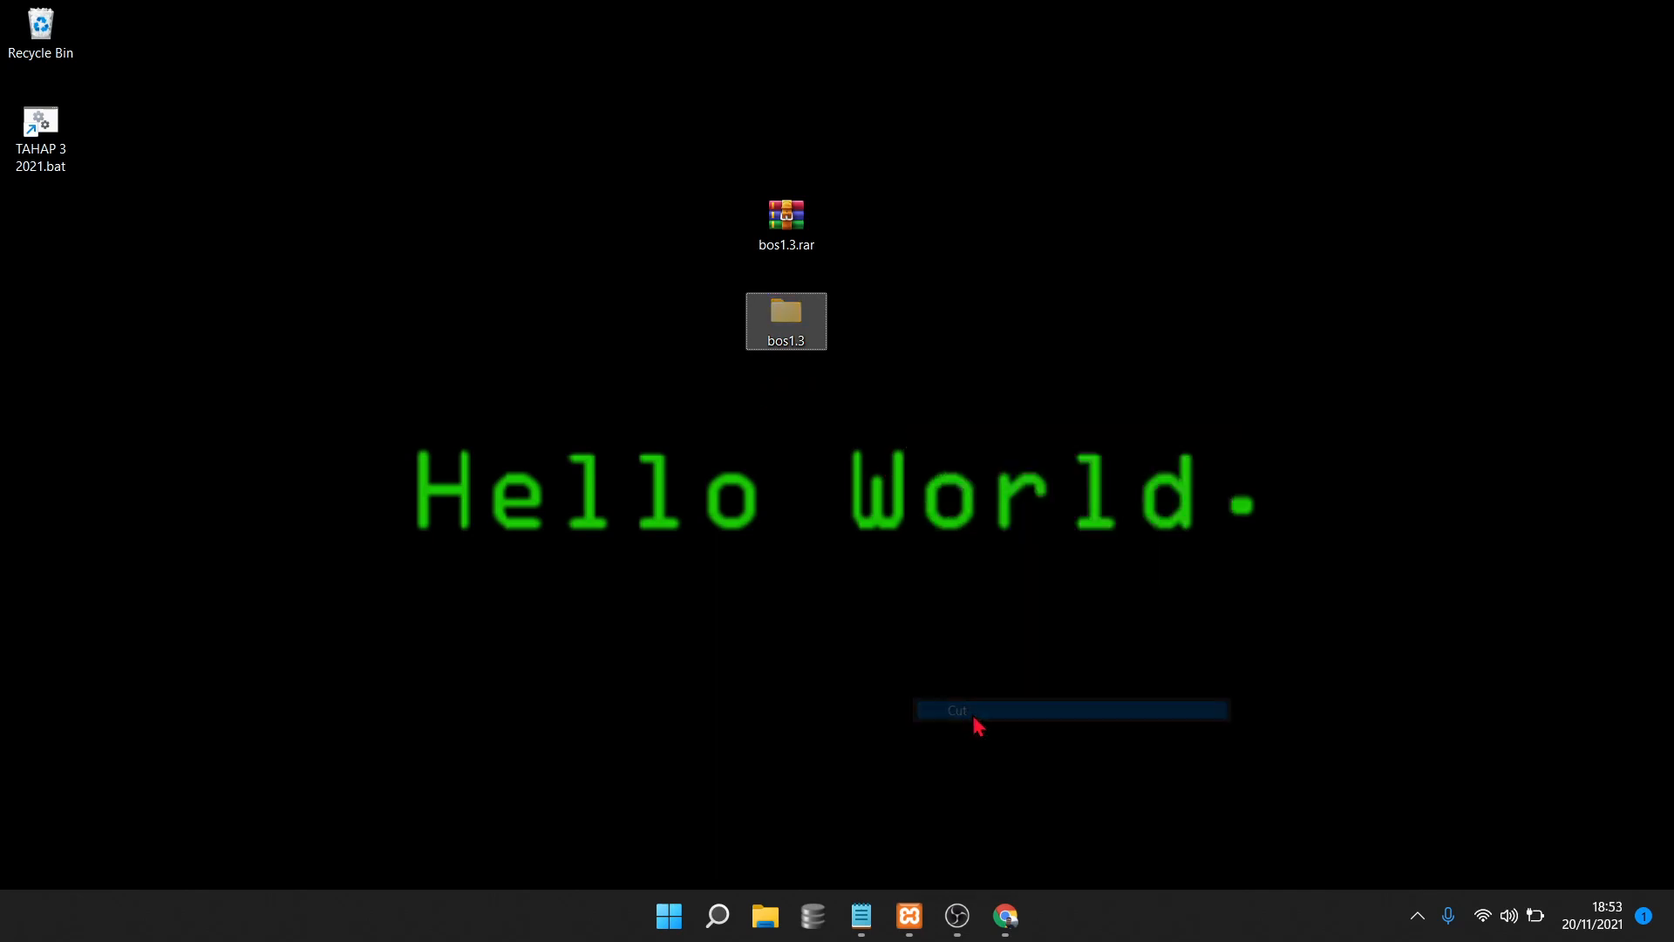
pyautogui.click(767, 913)
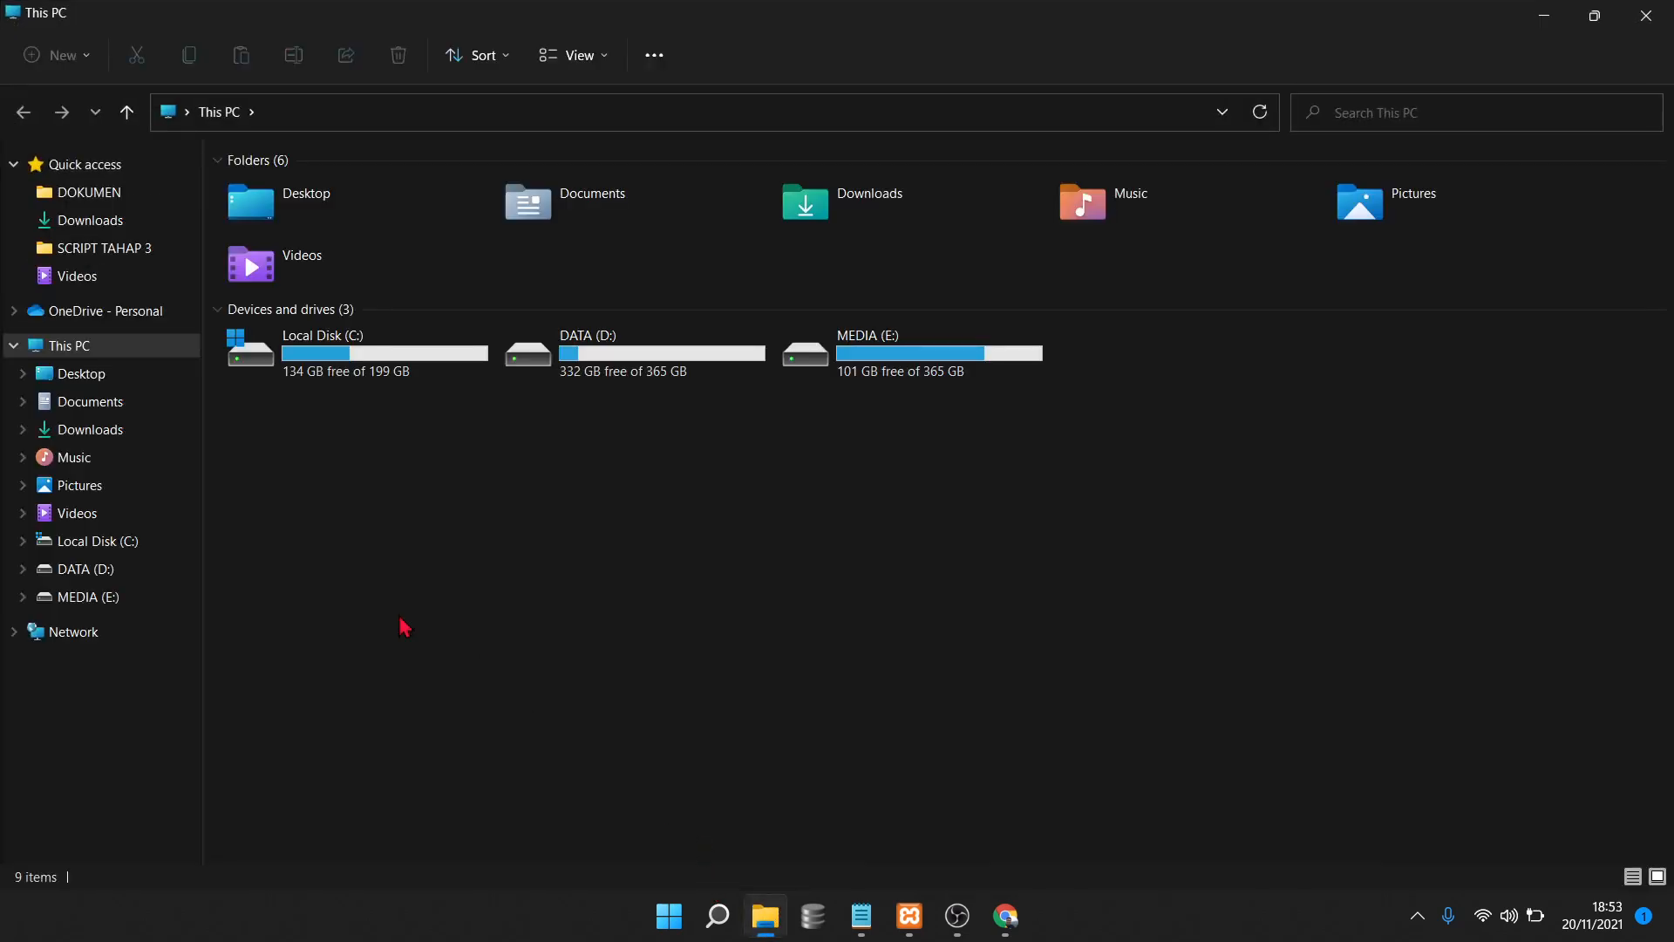
# Paste the bos1.3 folder into C:\xampp\htdocs
pyautogui.click(132, 545)
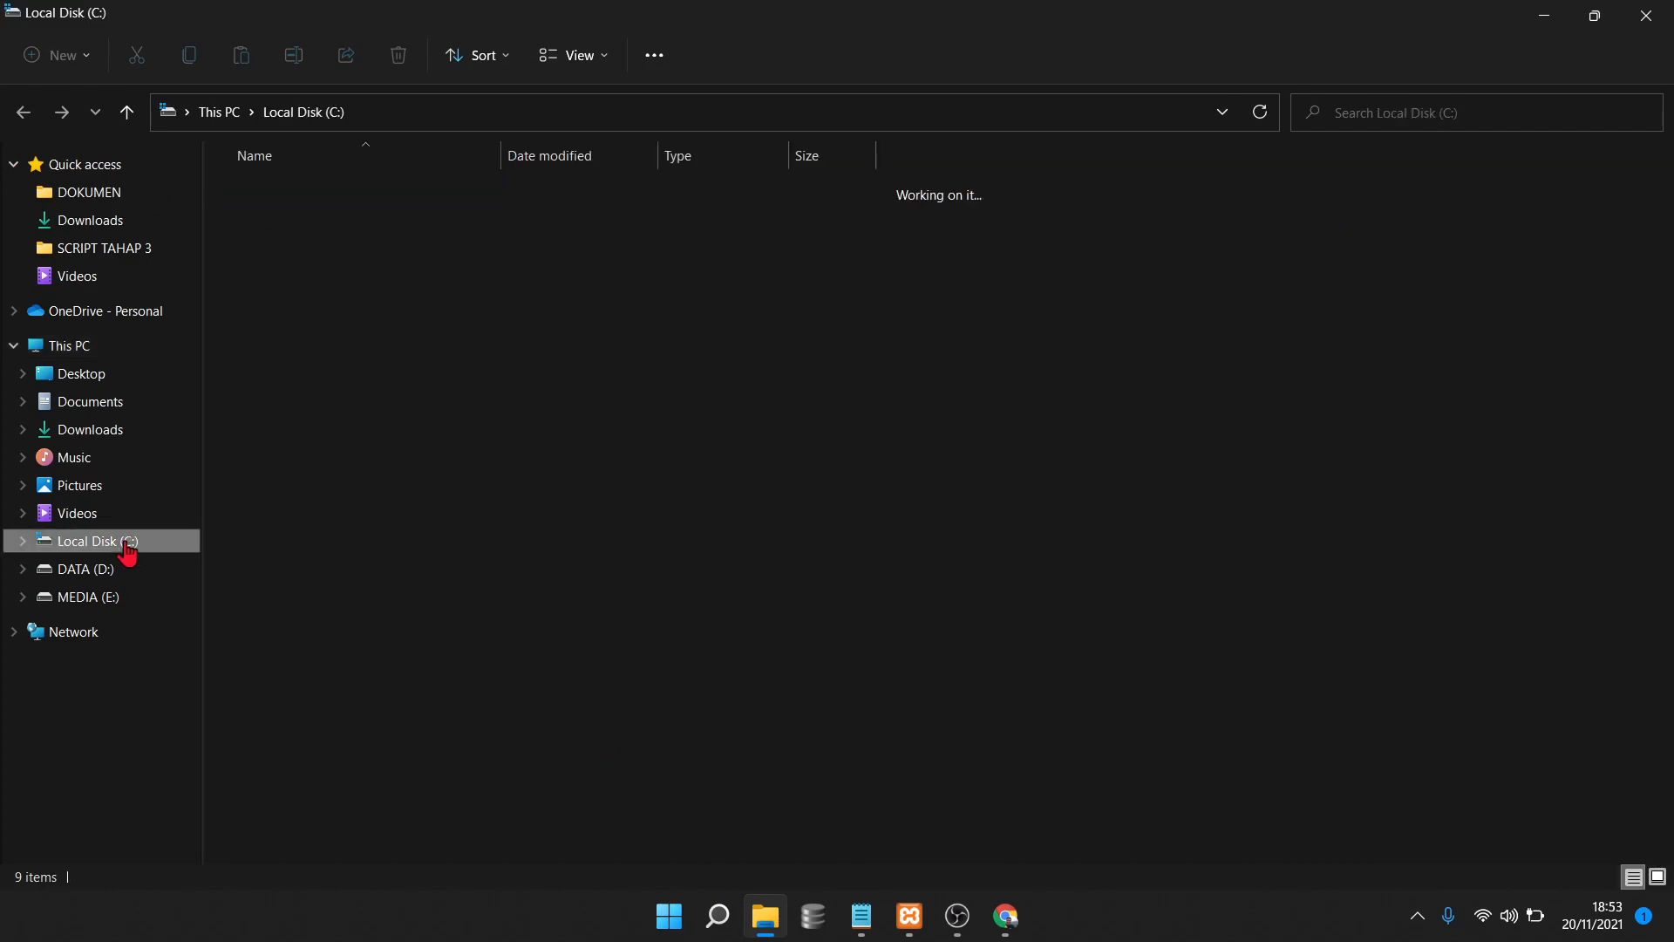
pyautogui.click(277, 445)
pyautogui.doubleClick(277, 446)
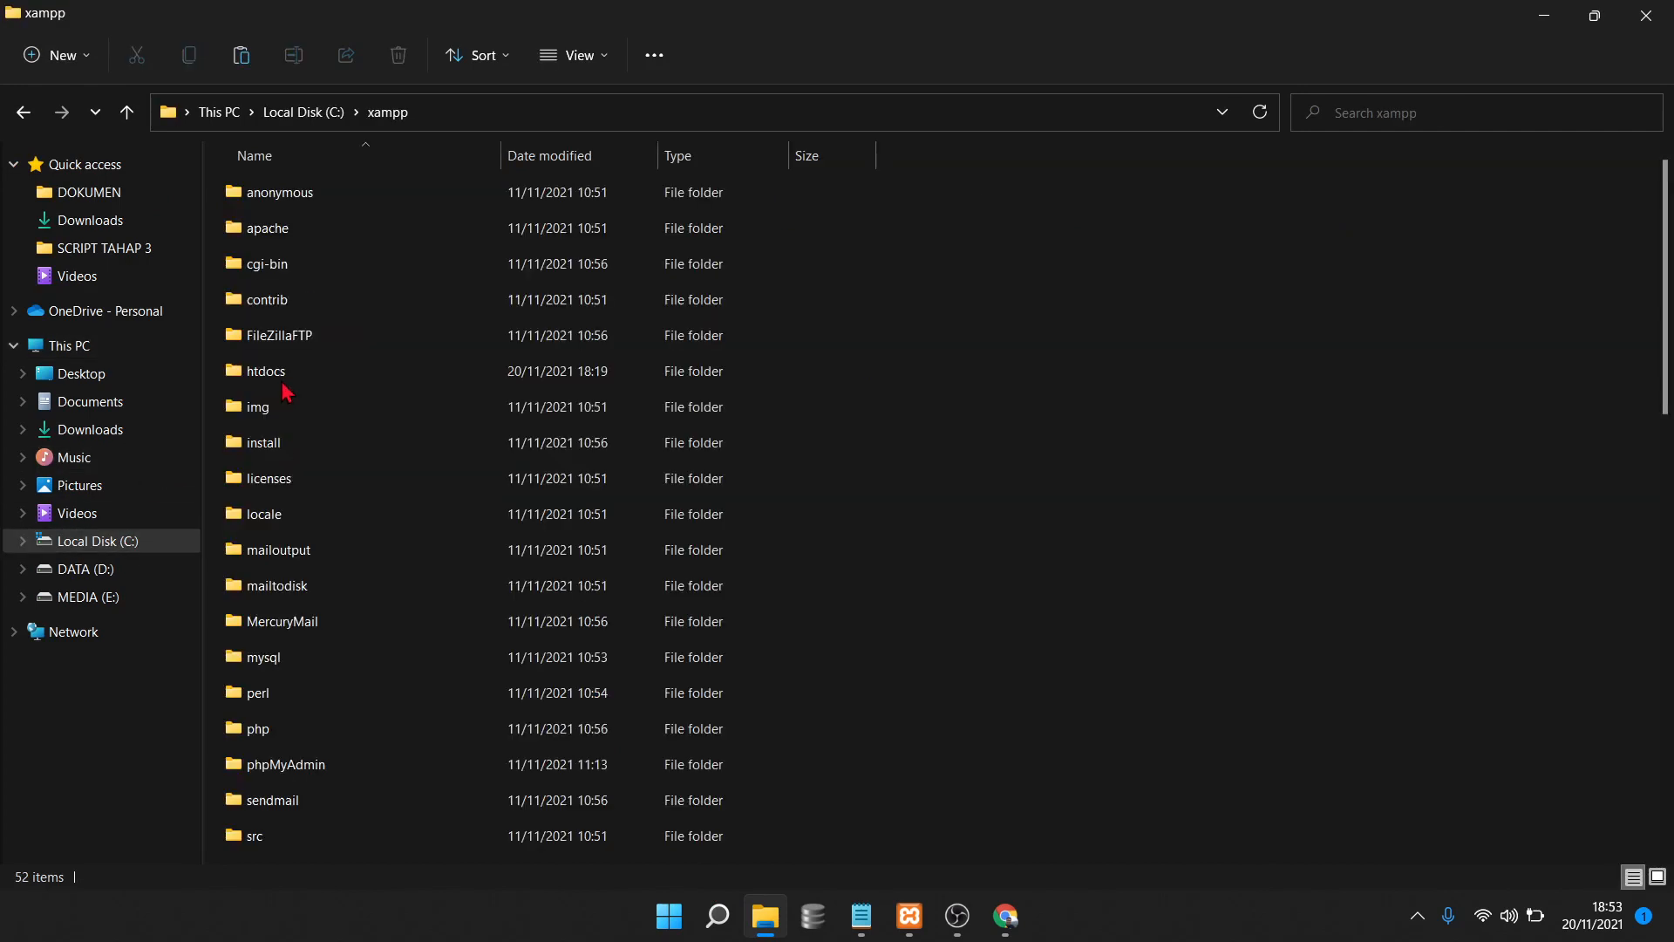
pyautogui.doubleClick(277, 382)
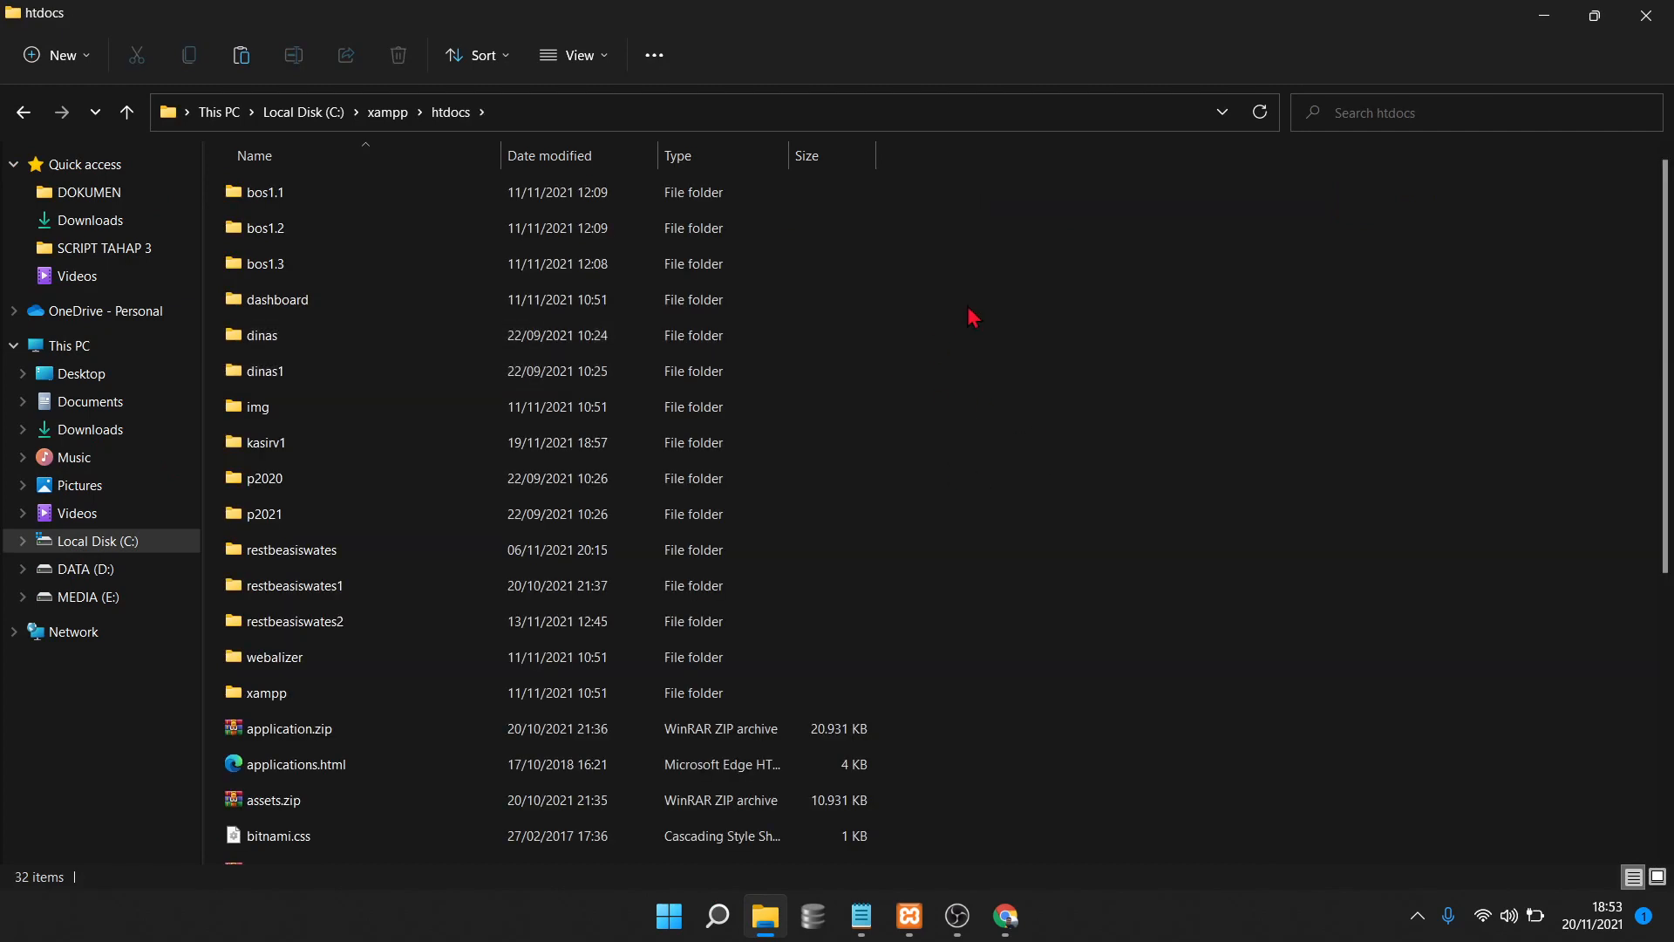
pyautogui.hotkey('shift', 'F10')
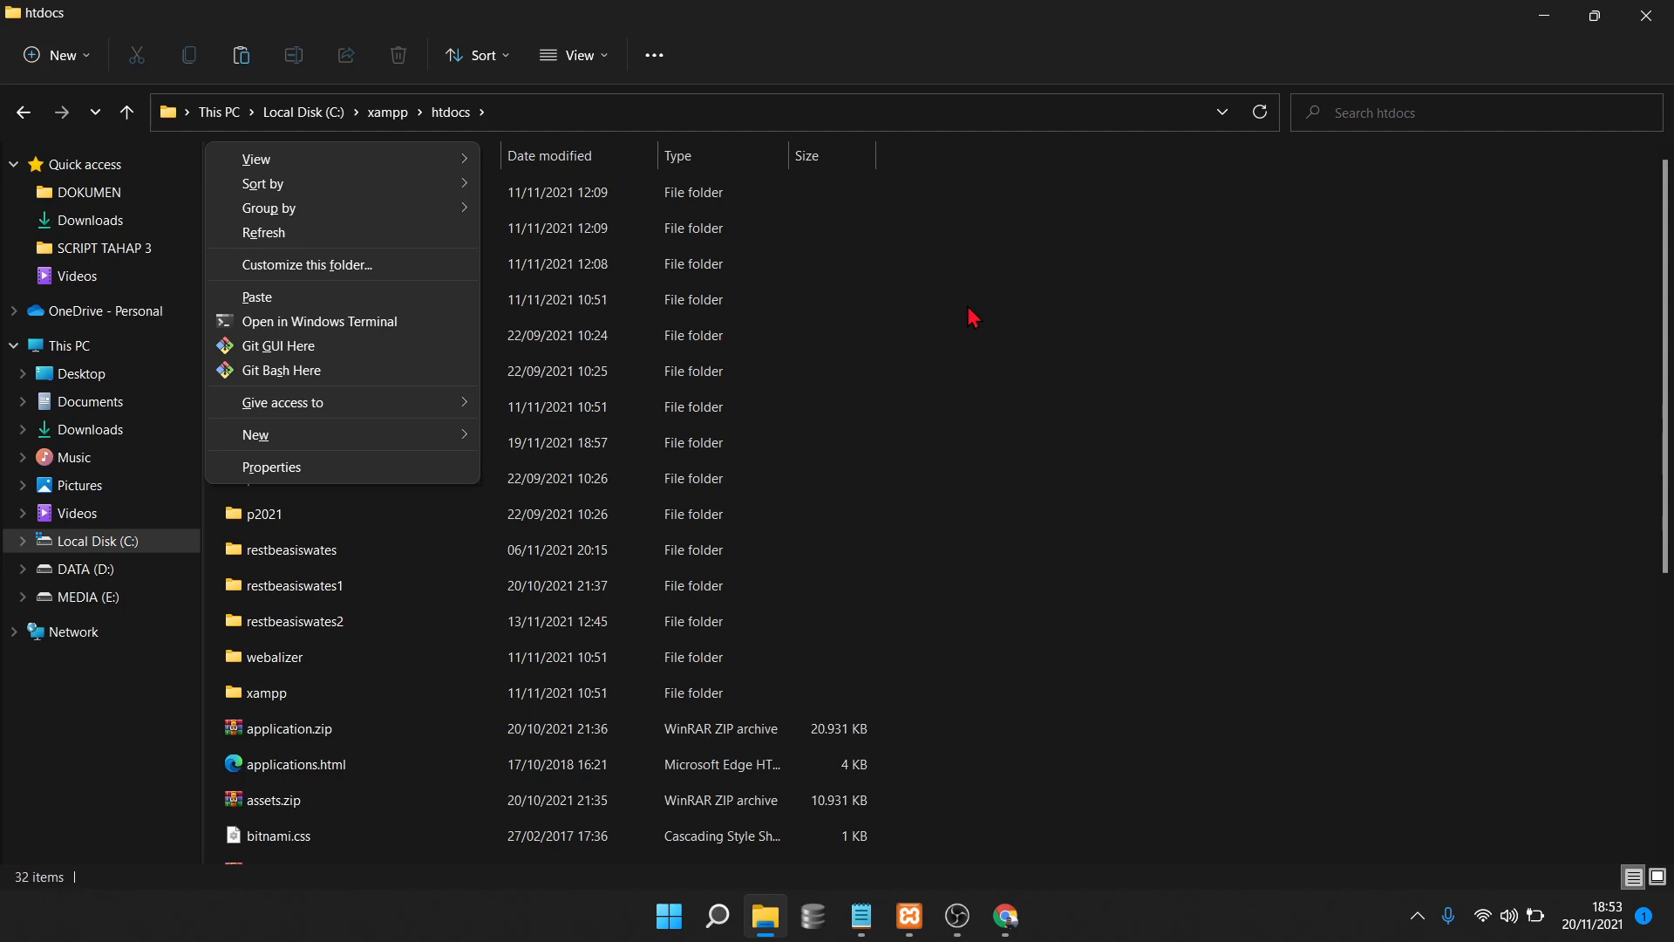
pyautogui.click(319, 299)
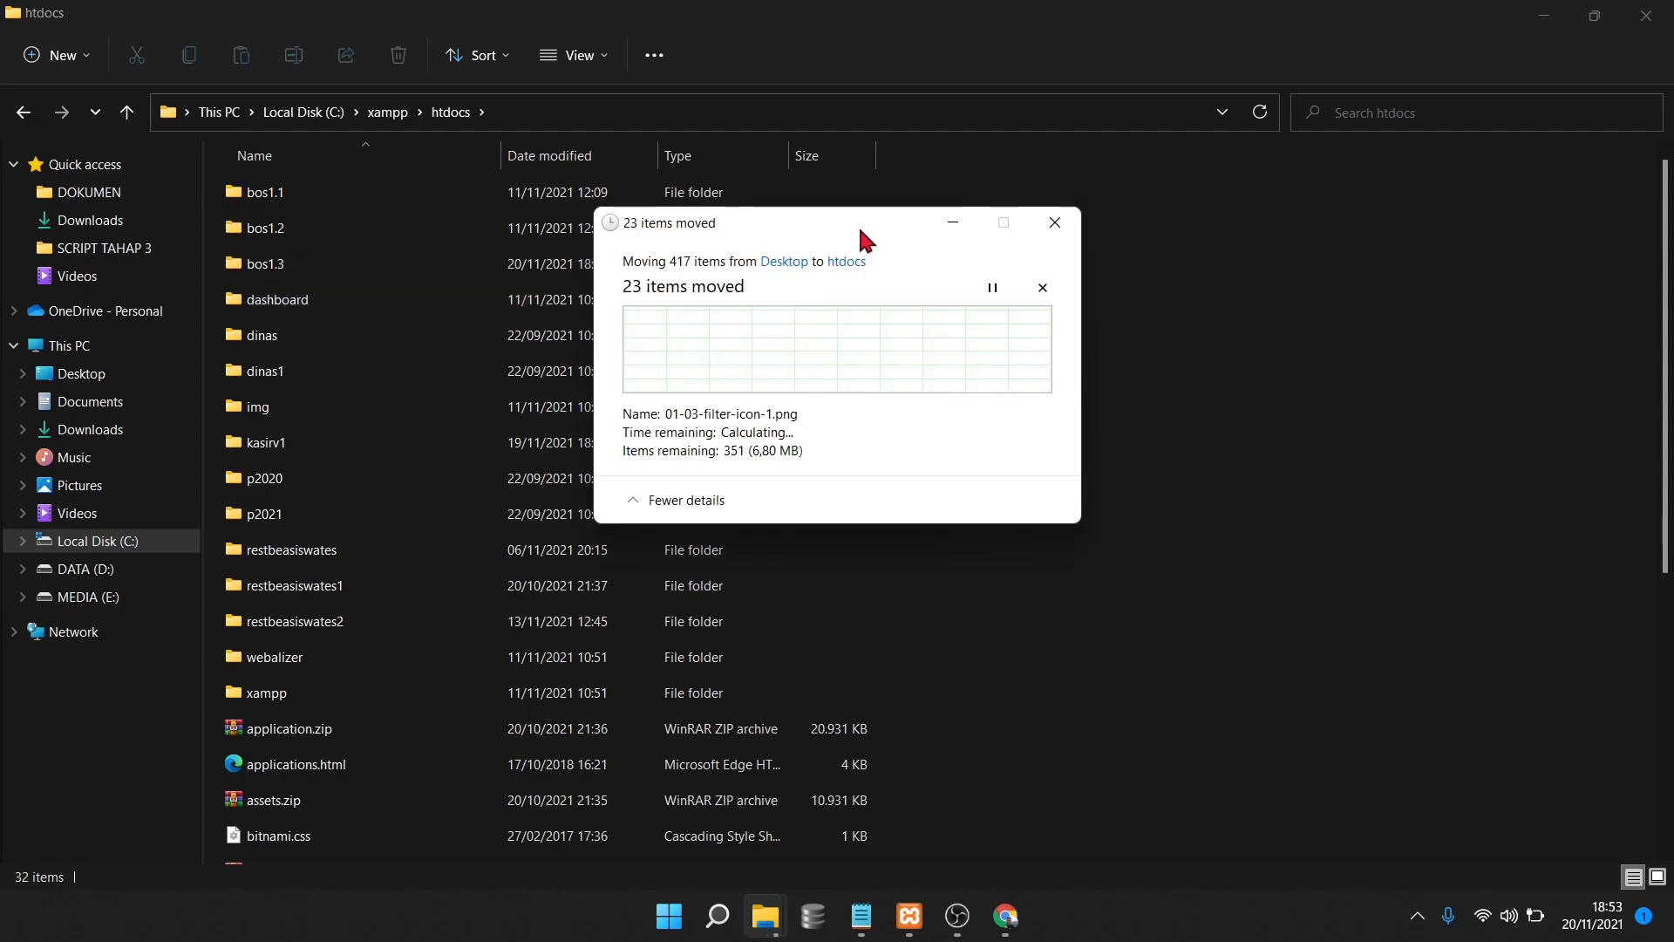
# Cancel the move at the Replace or Skip Files prompt, keeping existing htdocs files
pyautogui.moveTo(858, 223); pyautogui.dragTo(1046, 158)
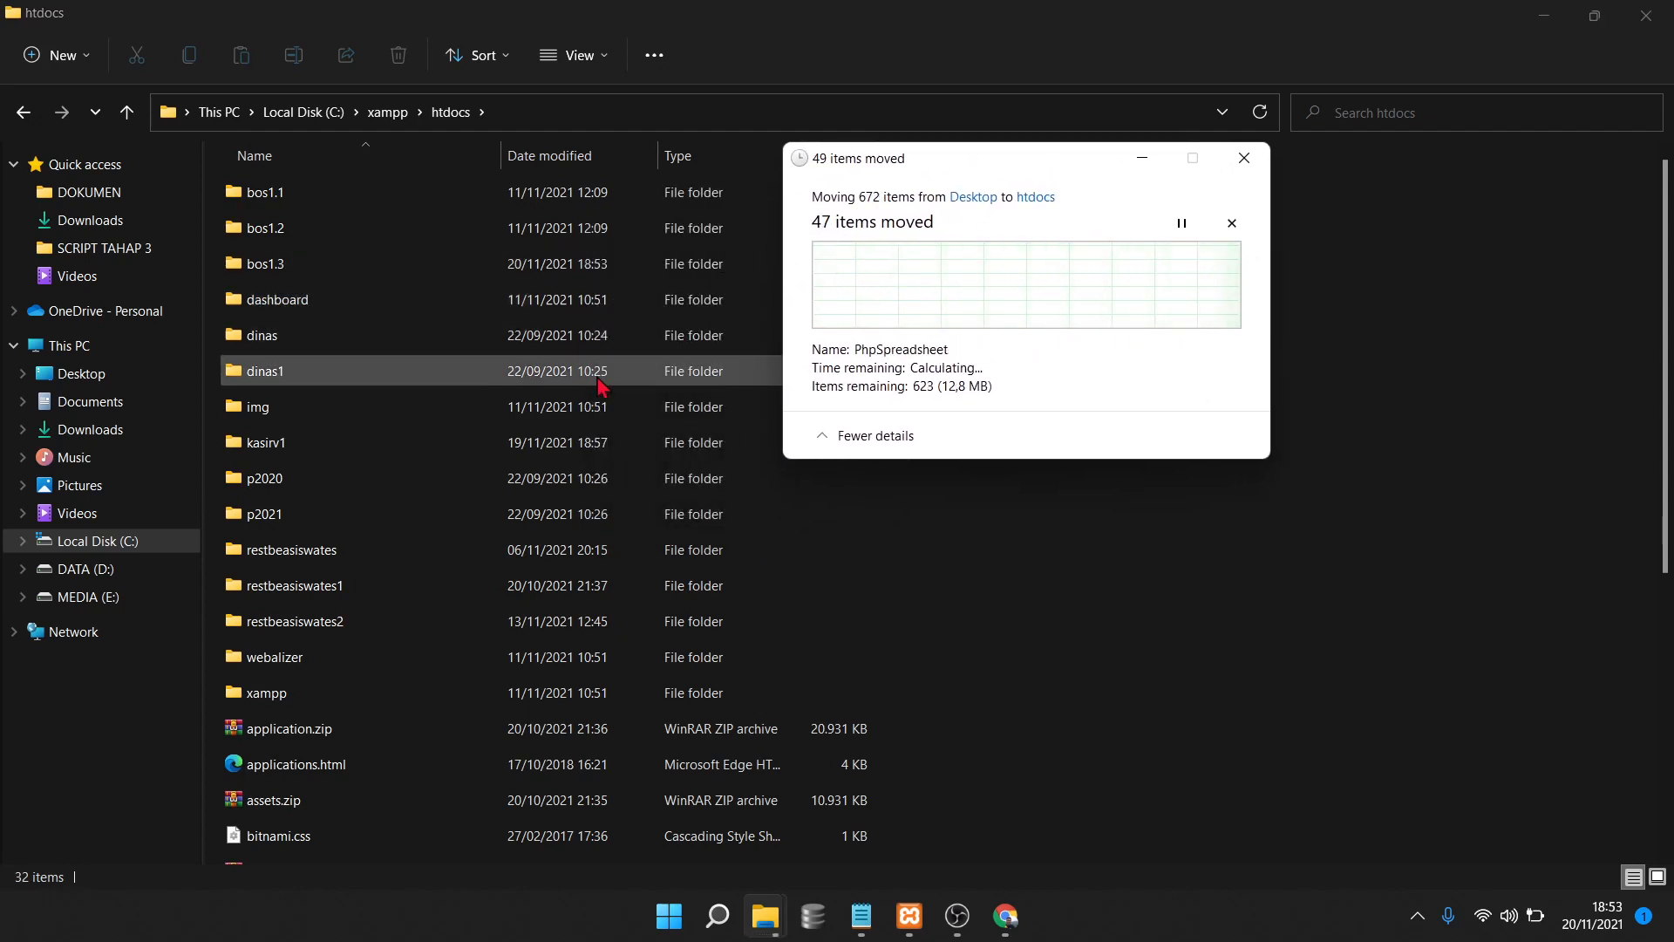
pyautogui.click(546, 423)
pyautogui.scroll(-3, 546, 423)
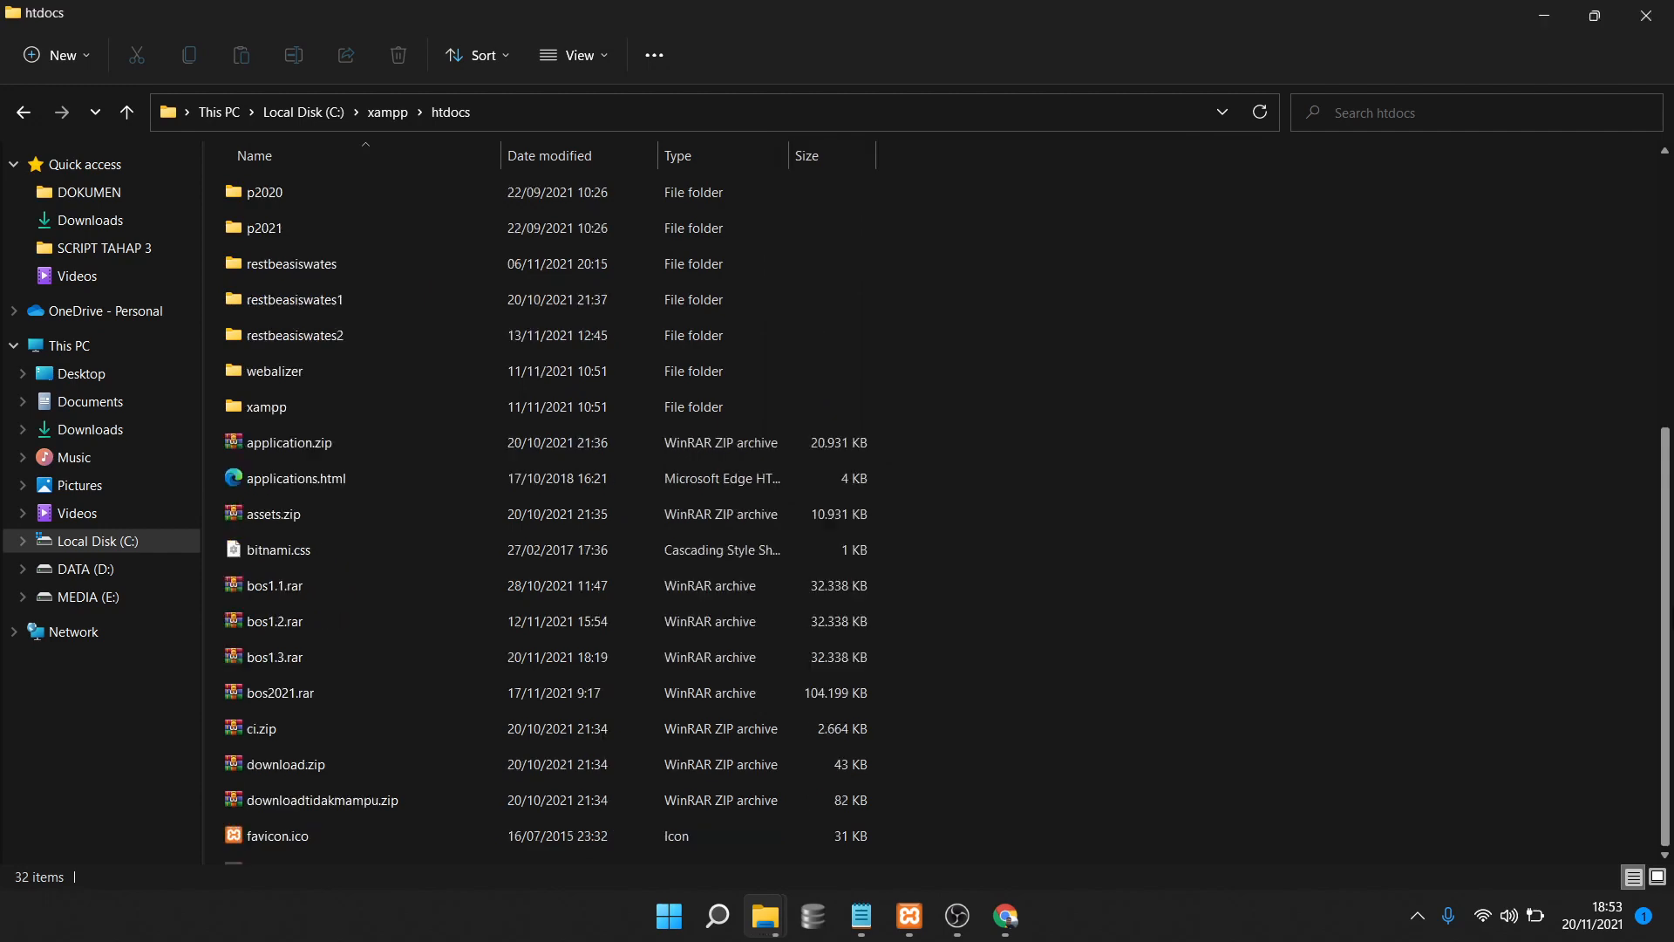
pyautogui.scroll(-3, 1256, 708)
pyautogui.scroll(5, 1256, 708)
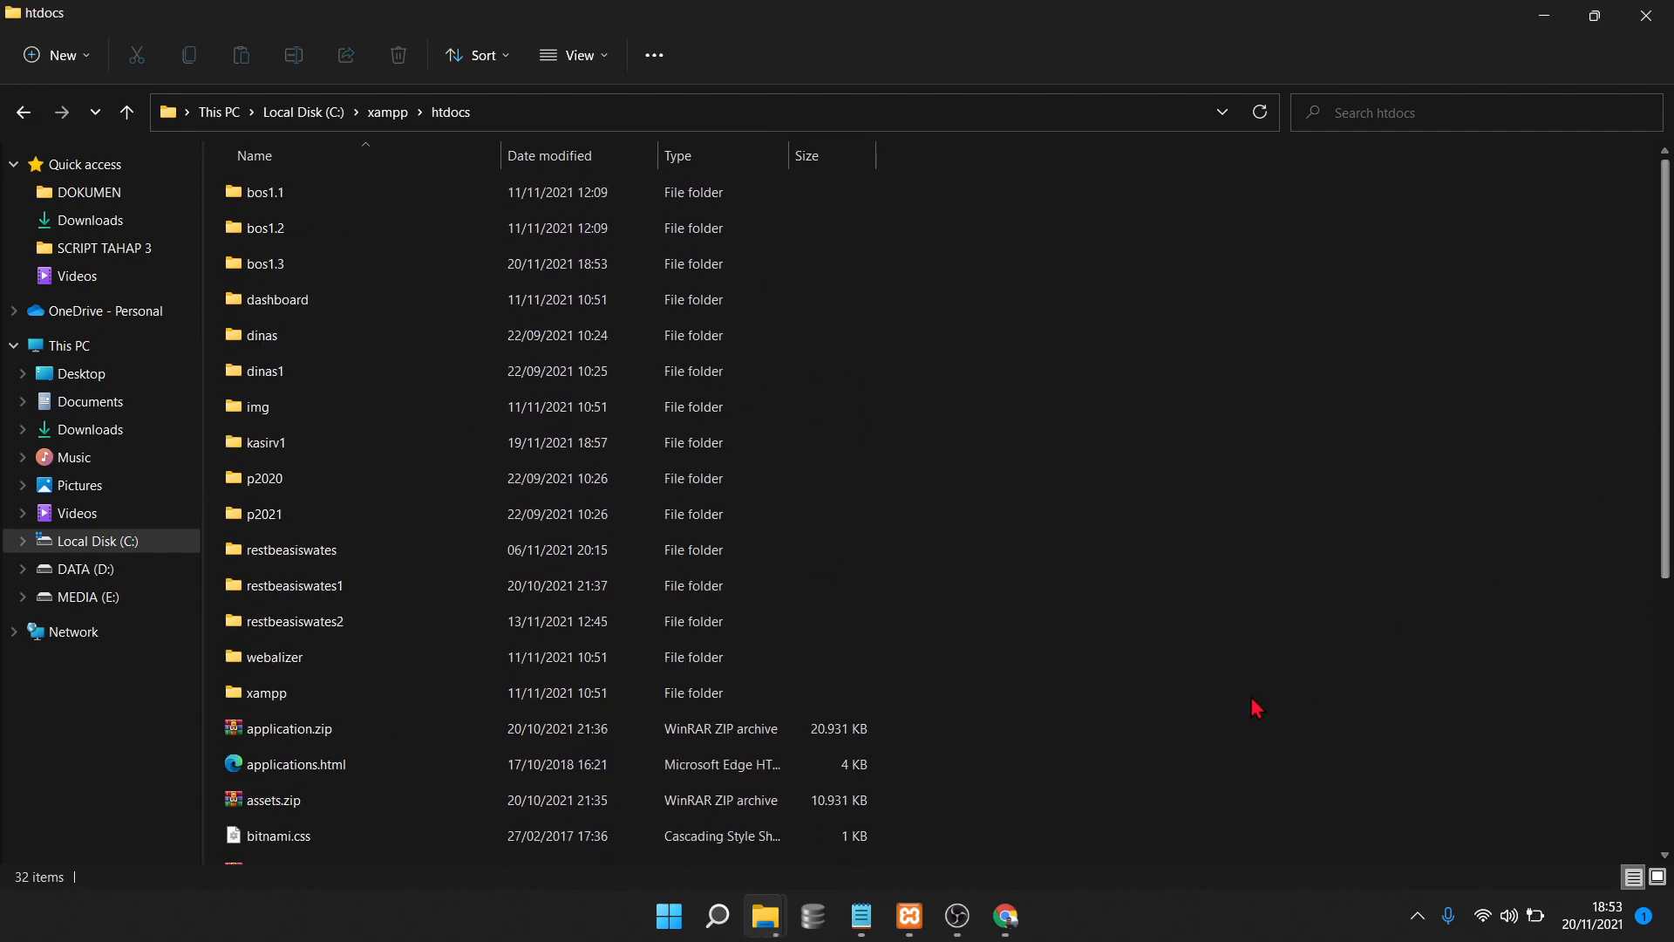
pyautogui.moveTo(764, 916)
pyautogui.click(851, 824)
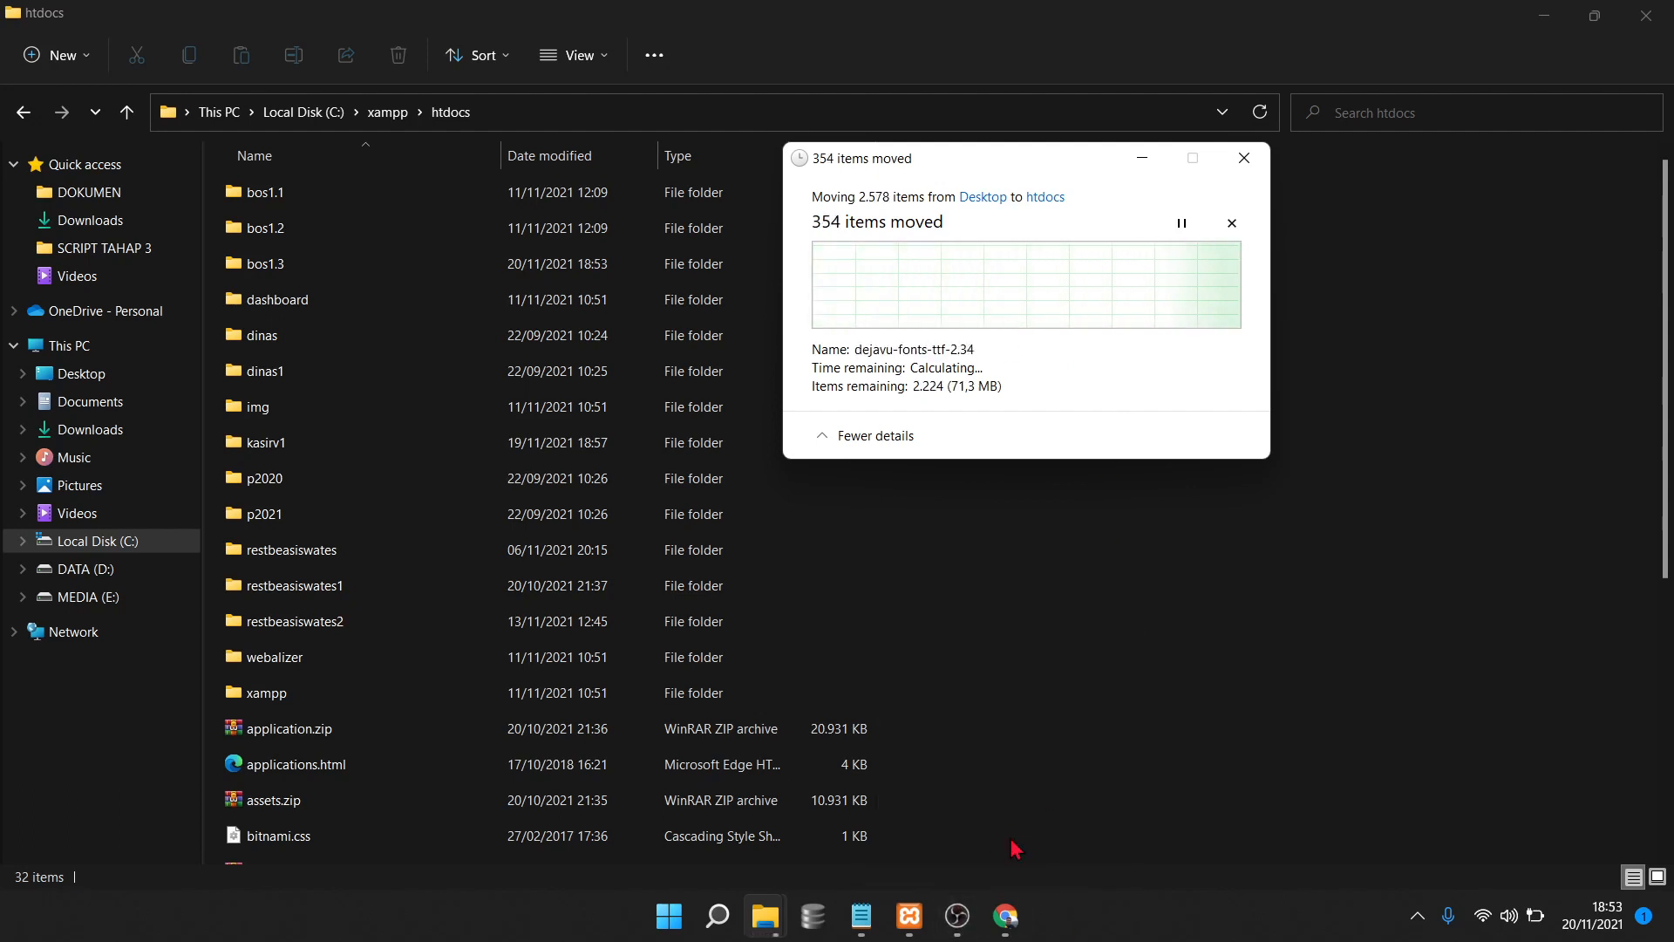
pyautogui.moveTo(971, 931)
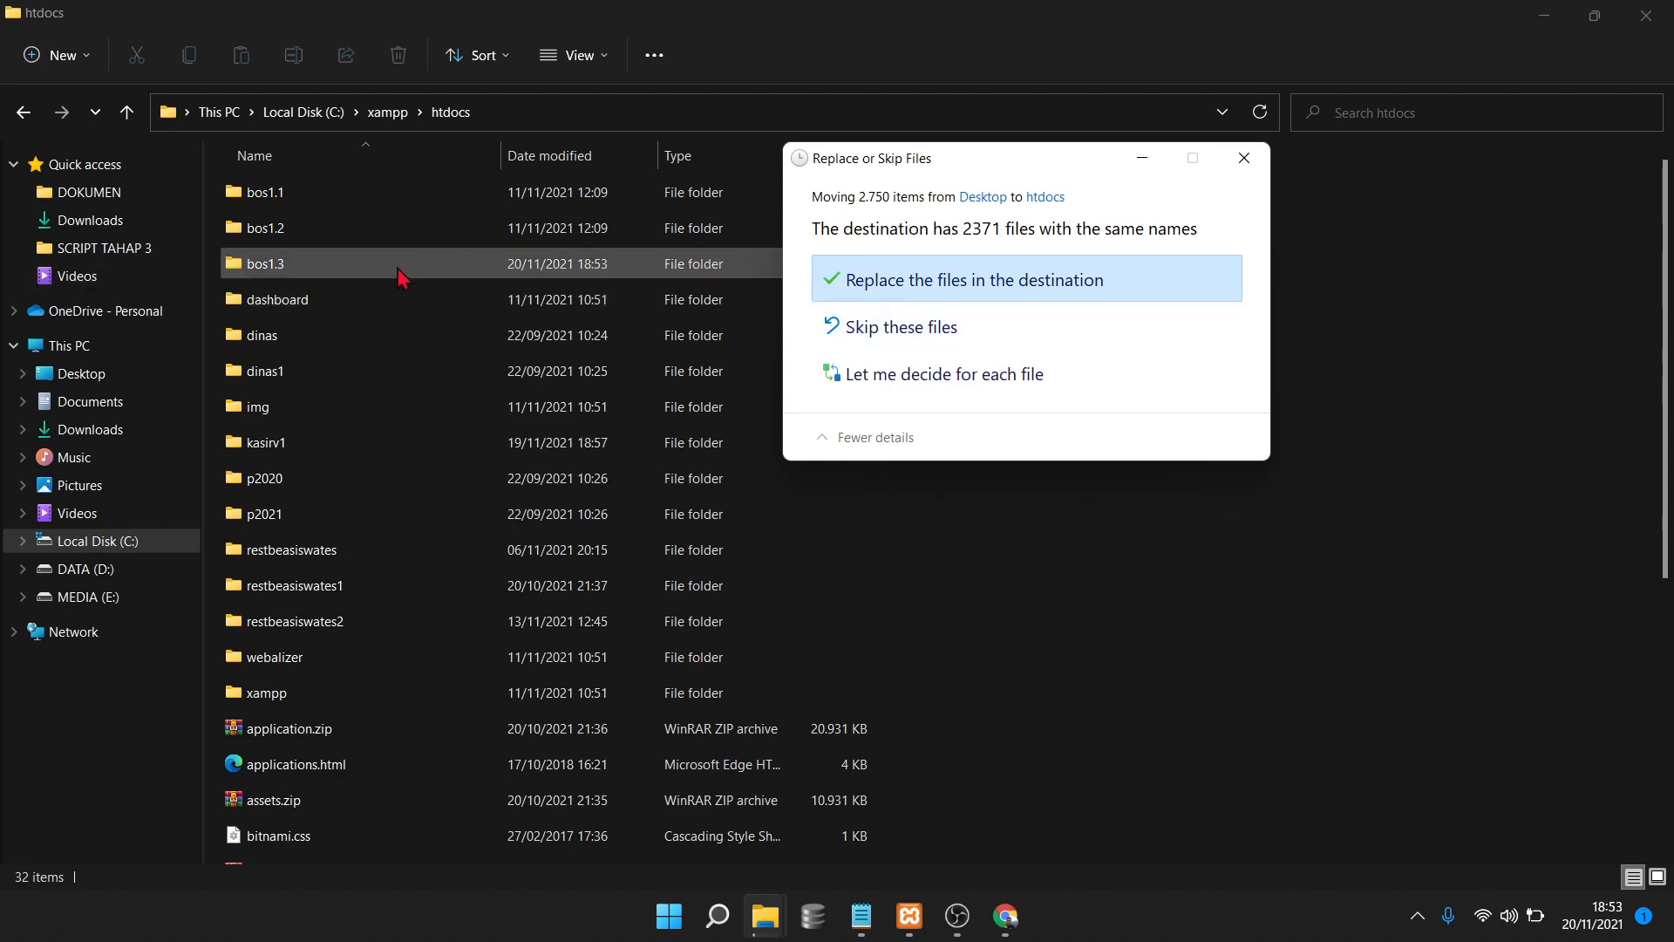
pyautogui.click(1243, 159)
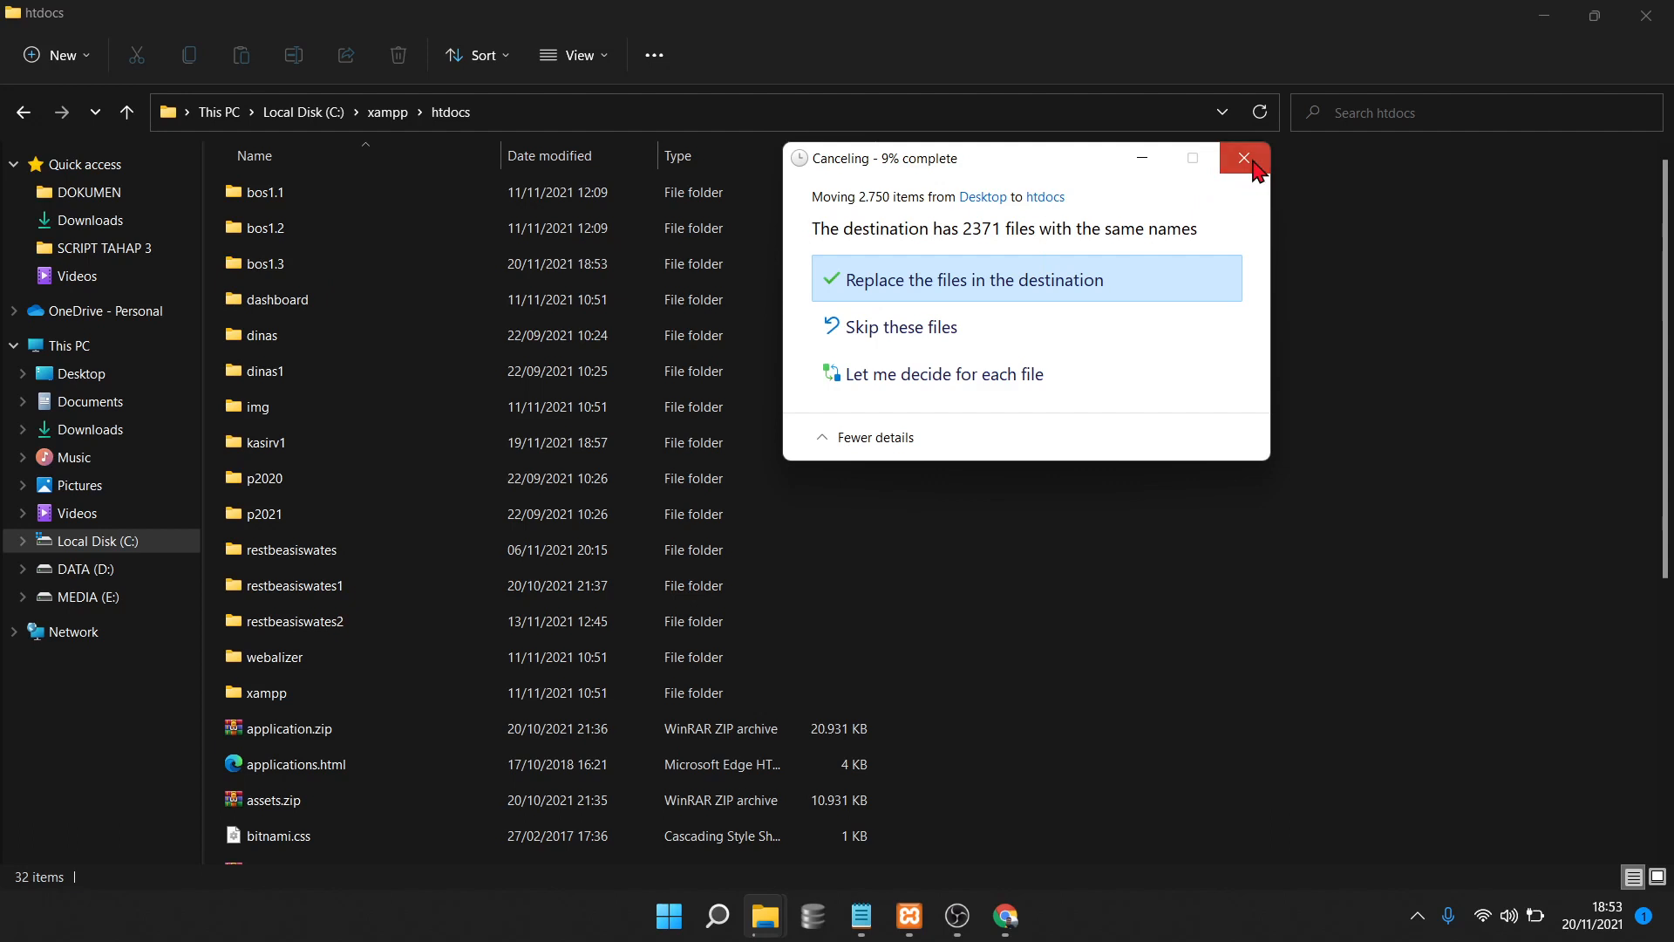
pyautogui.click(255, 274)
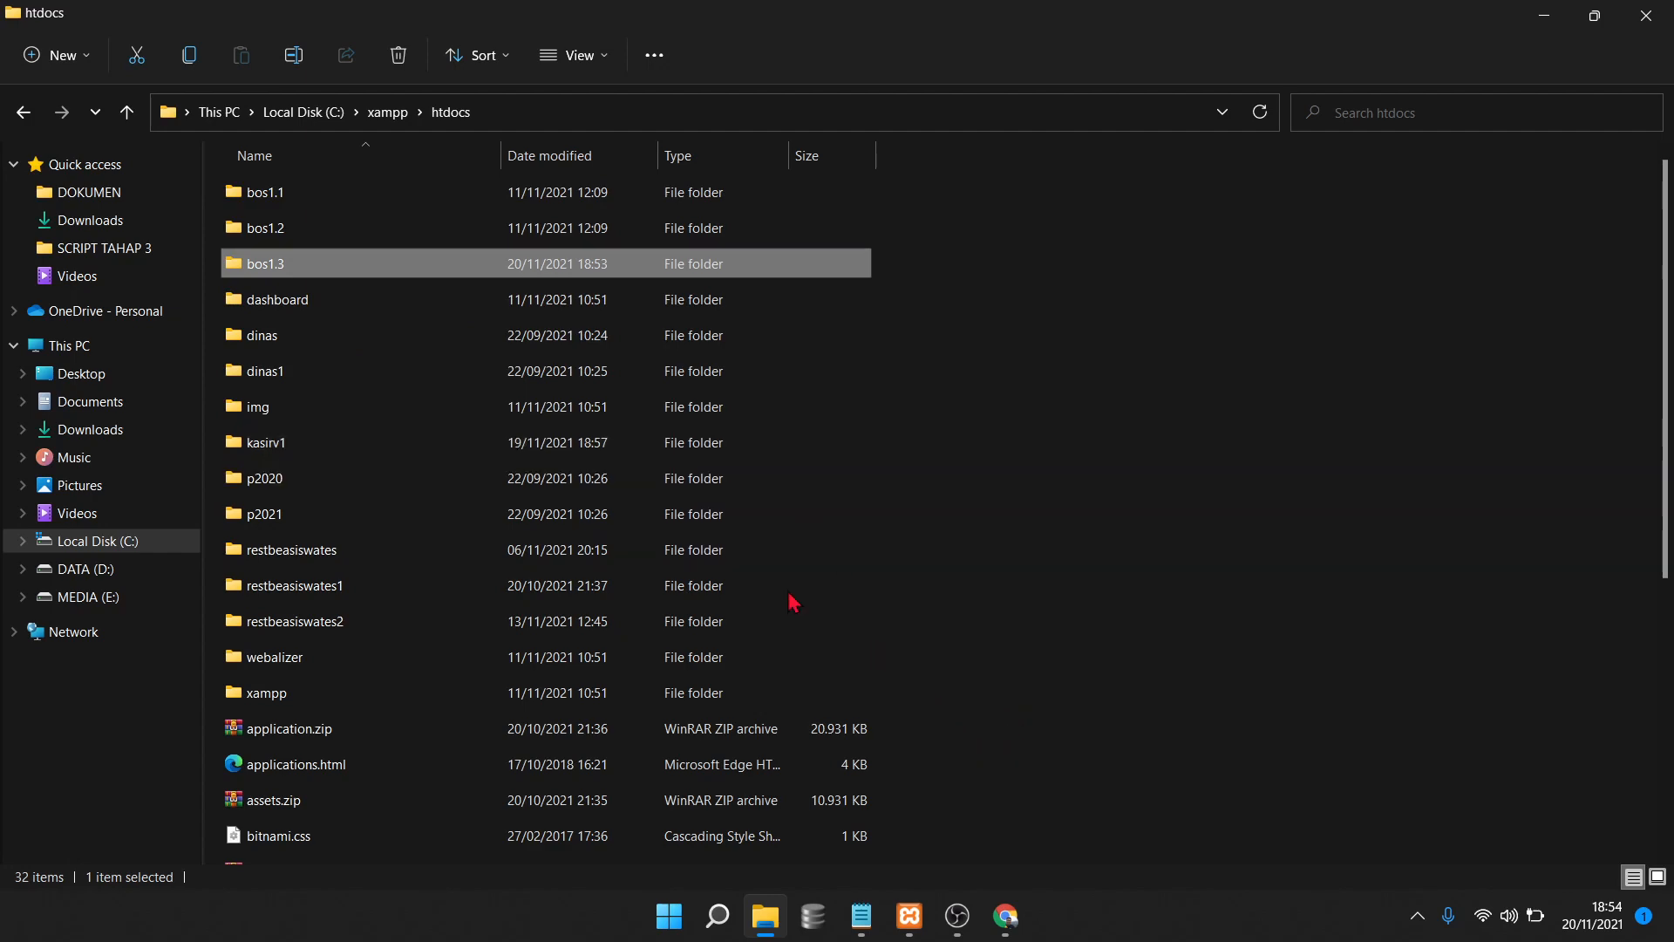
# Launch phpMyAdmin from the MySQL row's Admin button in XAMPP Control Panel
pyautogui.click(912, 928)
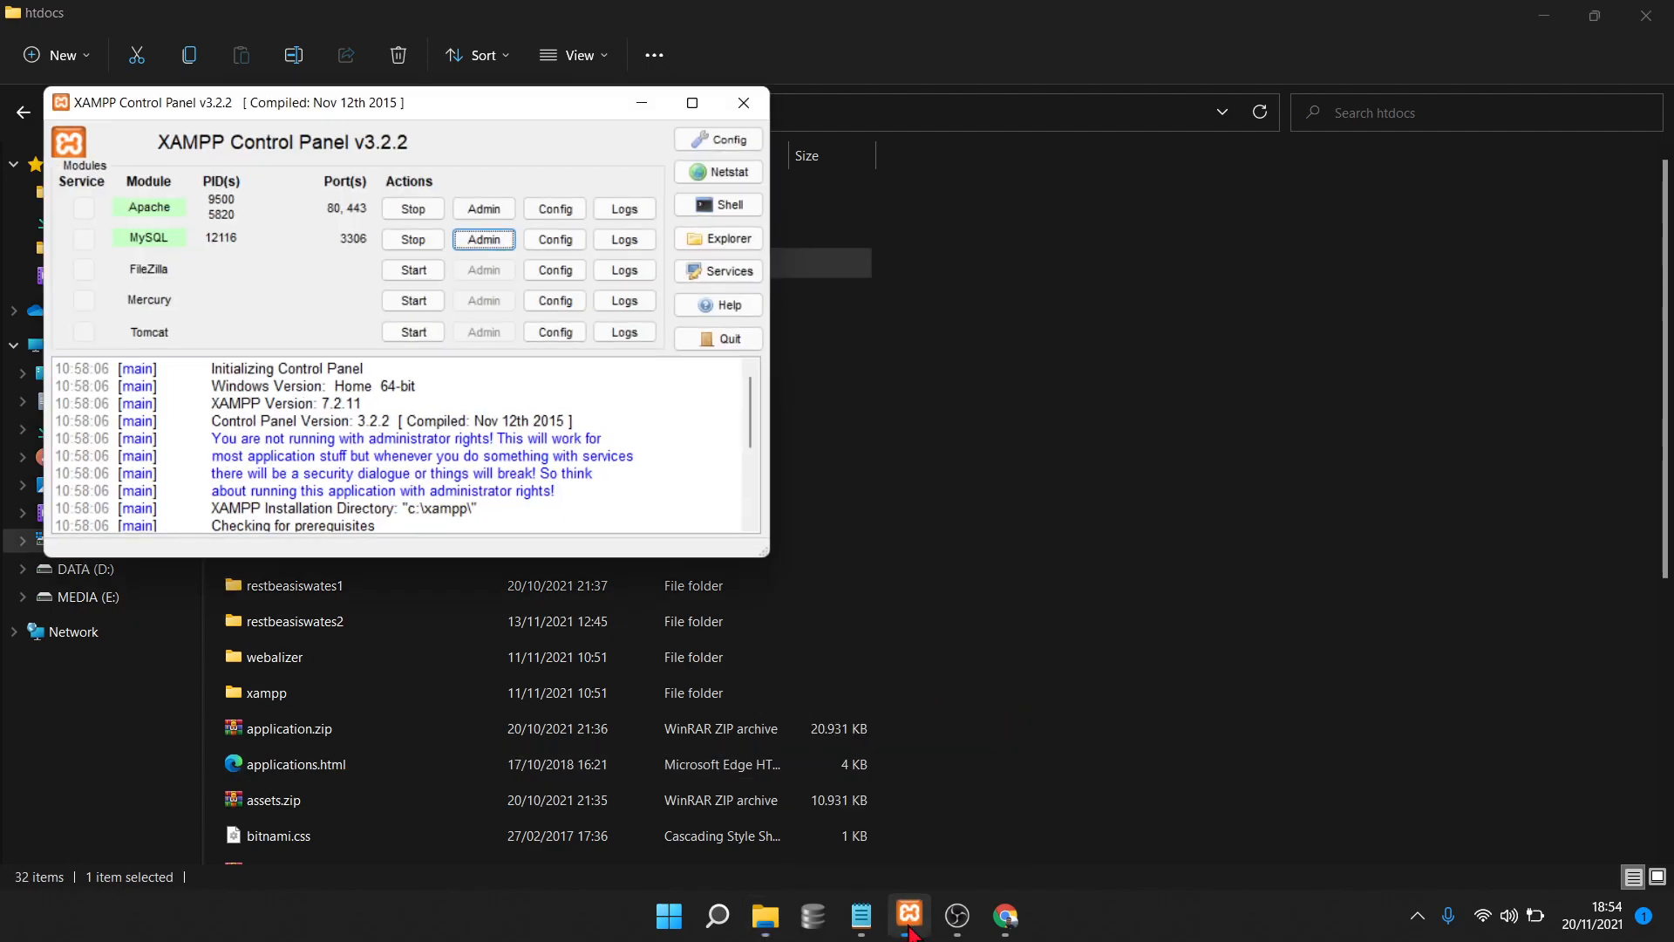
pyautogui.moveTo(436, 109); pyautogui.dragTo(965, 127)
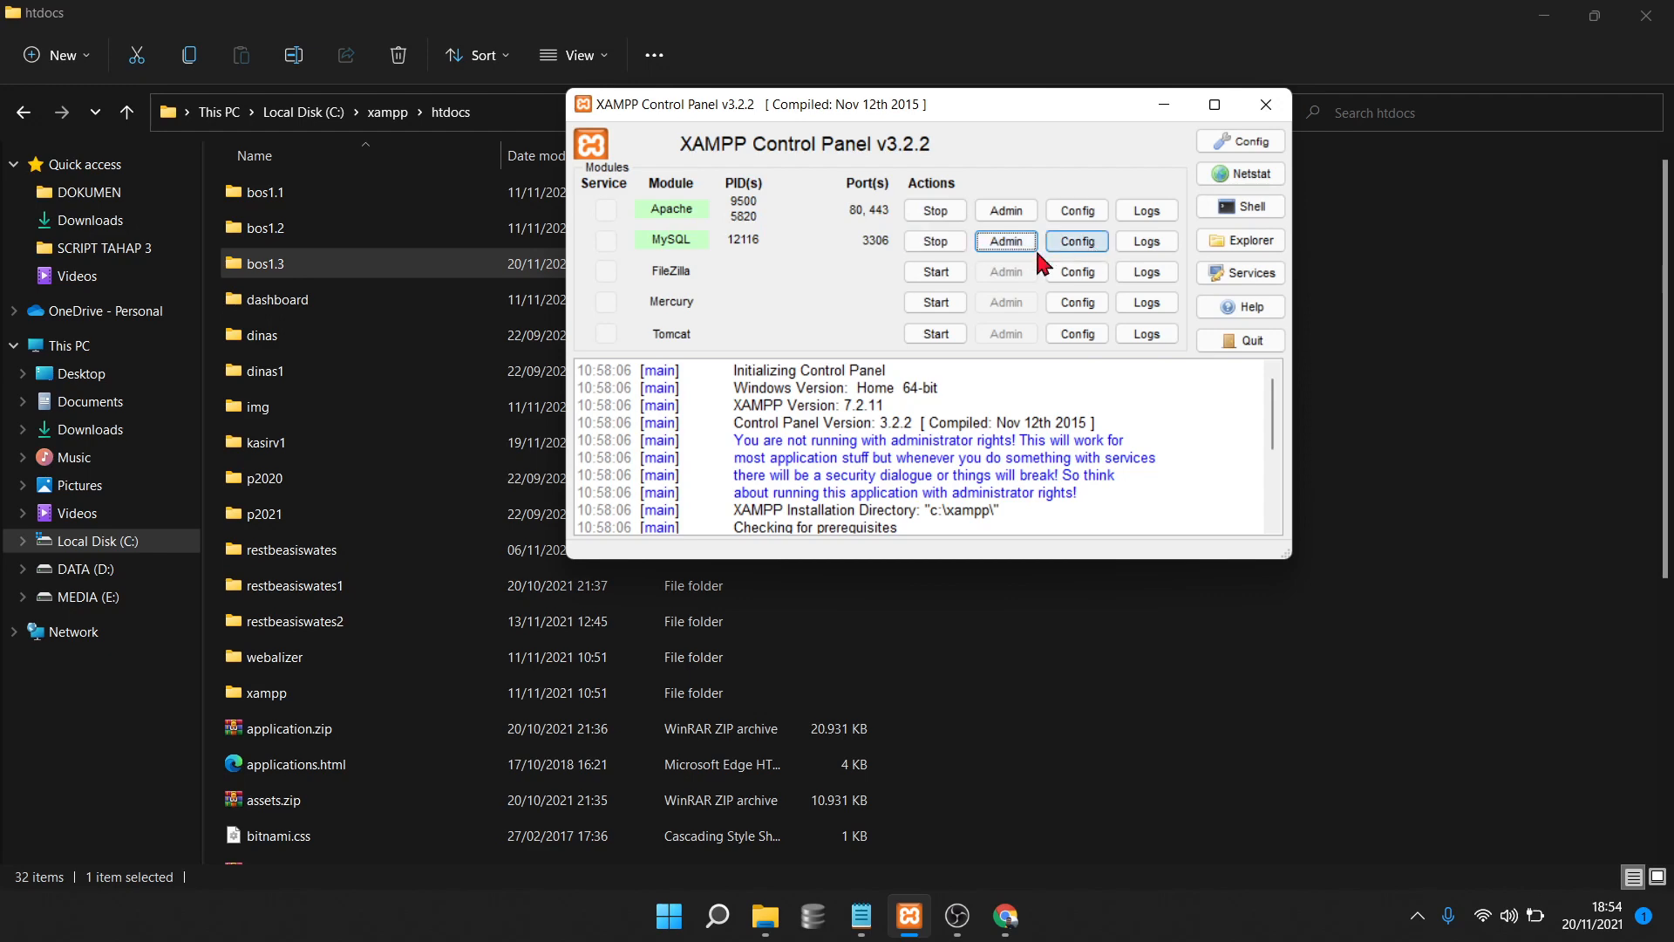
pyautogui.click(999, 248)
pyautogui.click(1014, 248)
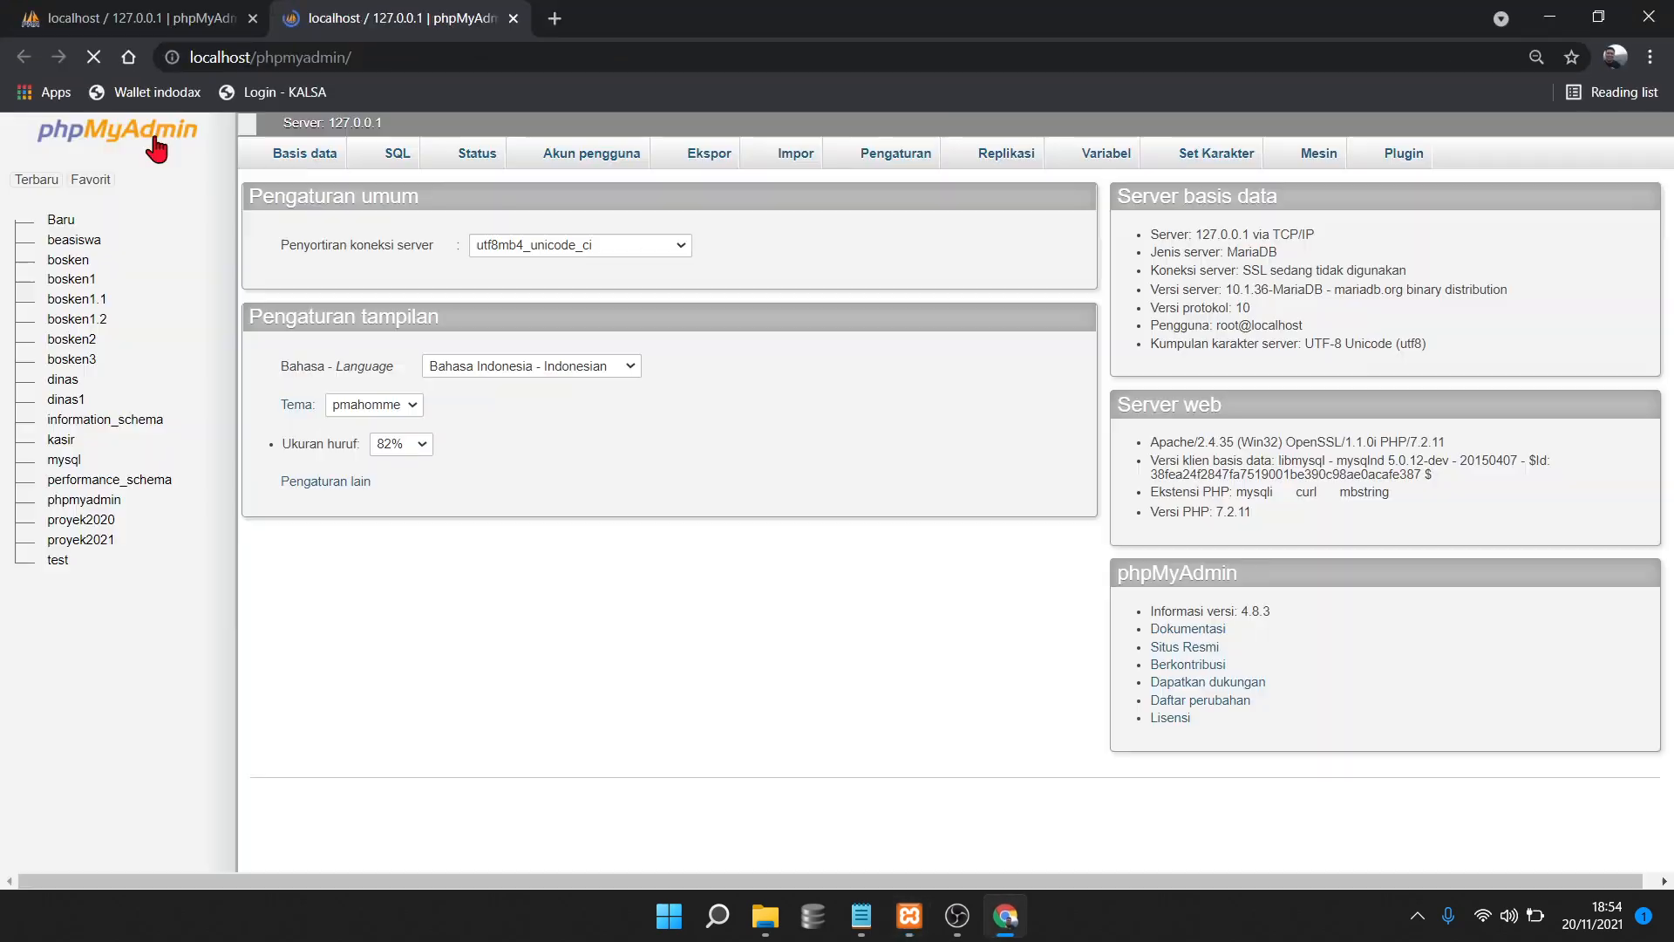
# Create the database bosken1.3 with Buat and go to its Impor page
pyautogui.click(252, 18)
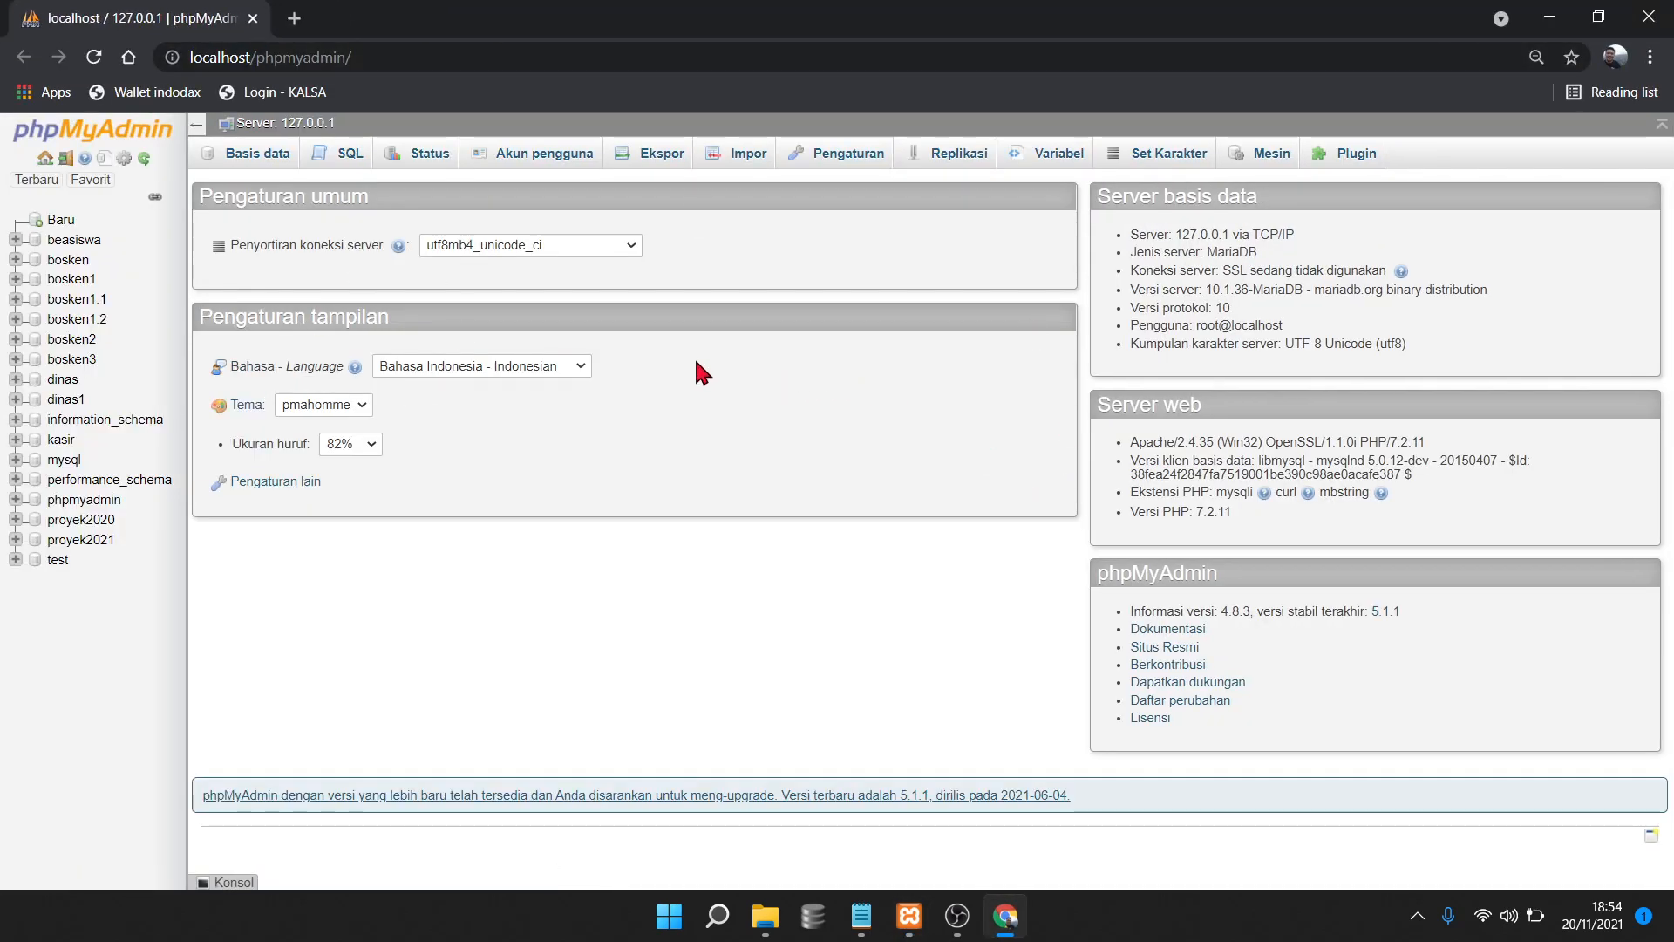
pyautogui.click(60, 225)
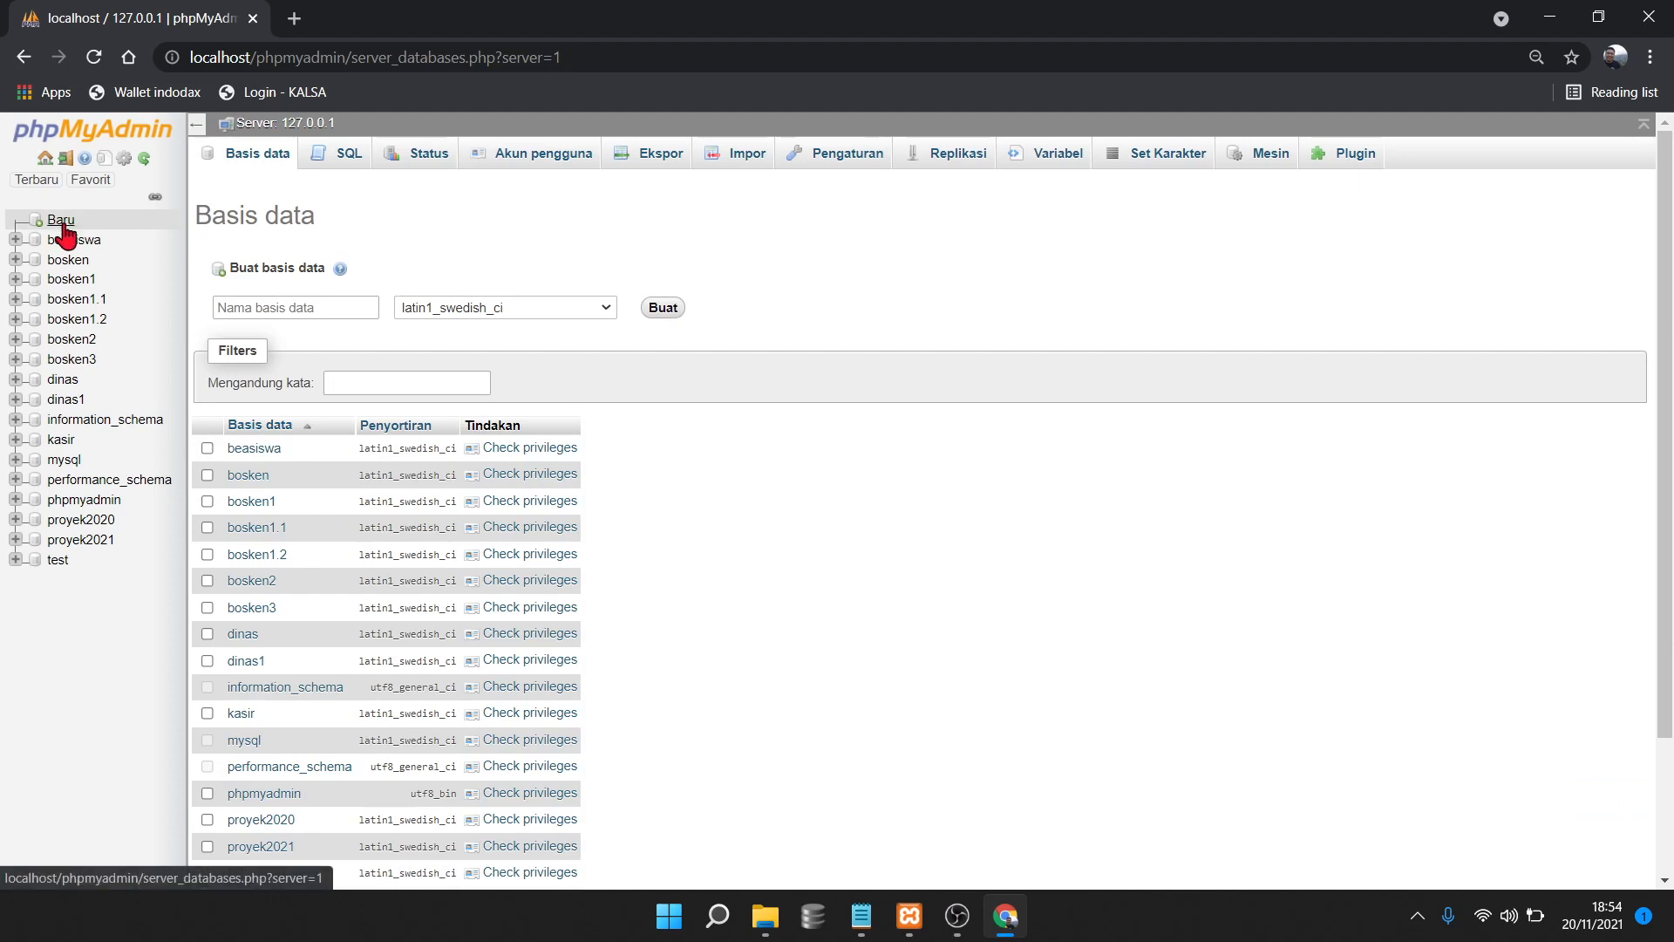
pyautogui.click(342, 305)
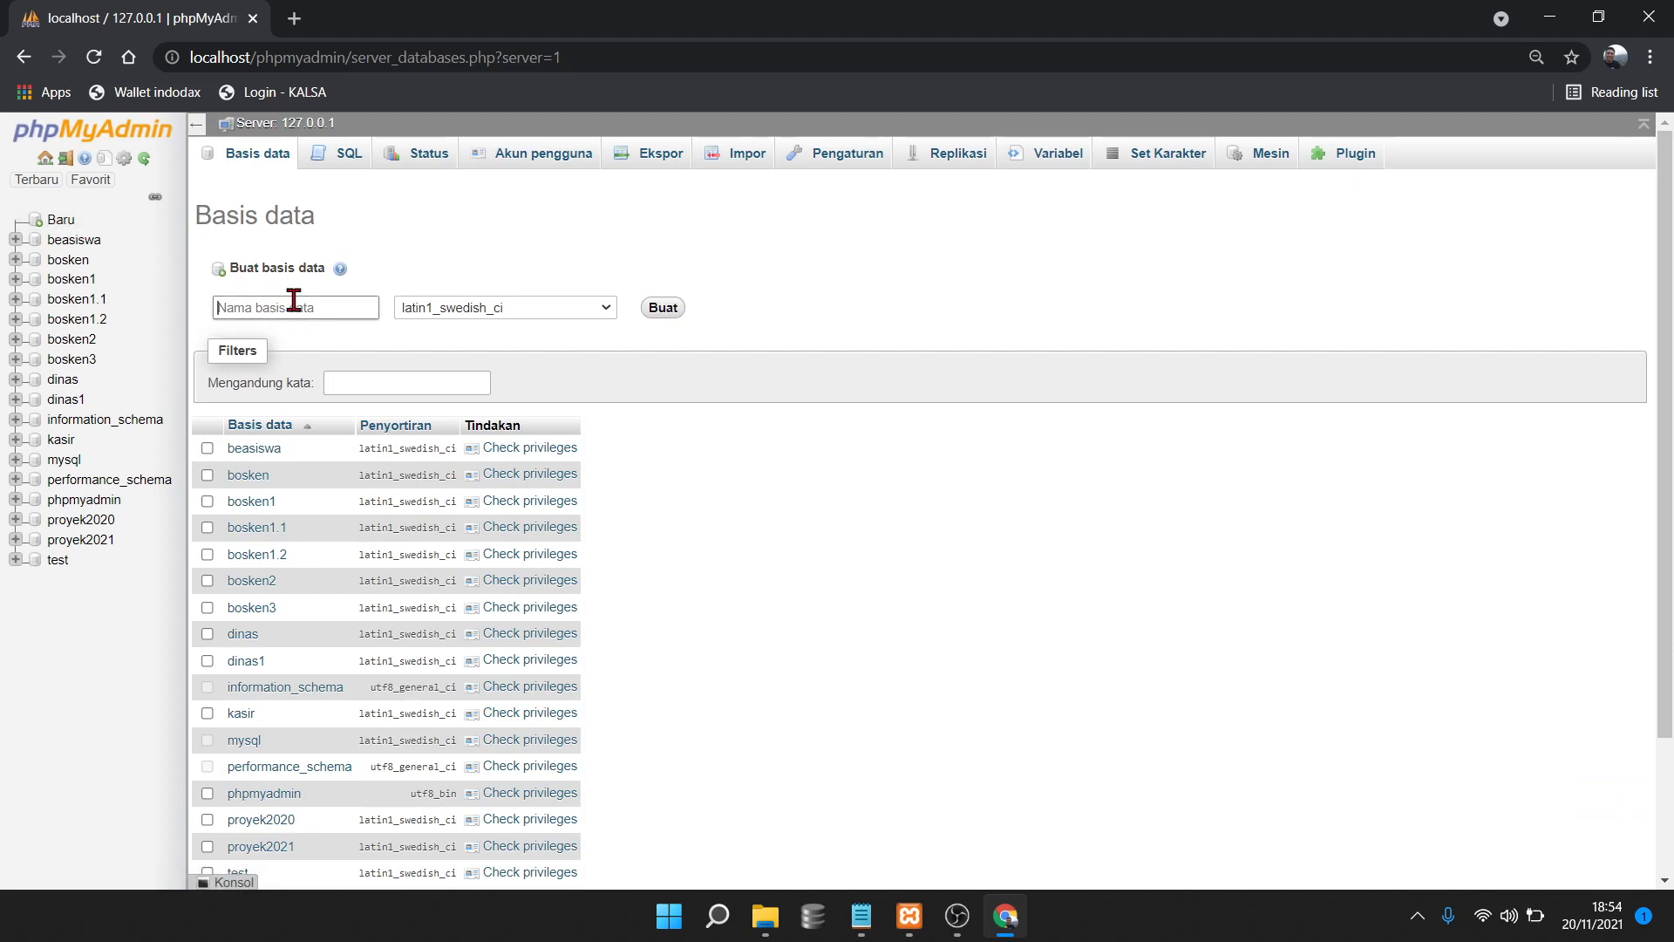
pyautogui.write('B')
pyautogui.press('BackSpace')
pyautogui.press('BackSpace')
pyautogui.press('BackSpace')
pyautogui.press('BackSpace')
pyautogui.press('BackSpace')
pyautogui.press('BackSpace')
pyautogui.press('BackSpace')
pyautogui.write('b')
pyautogui.click(665, 310)
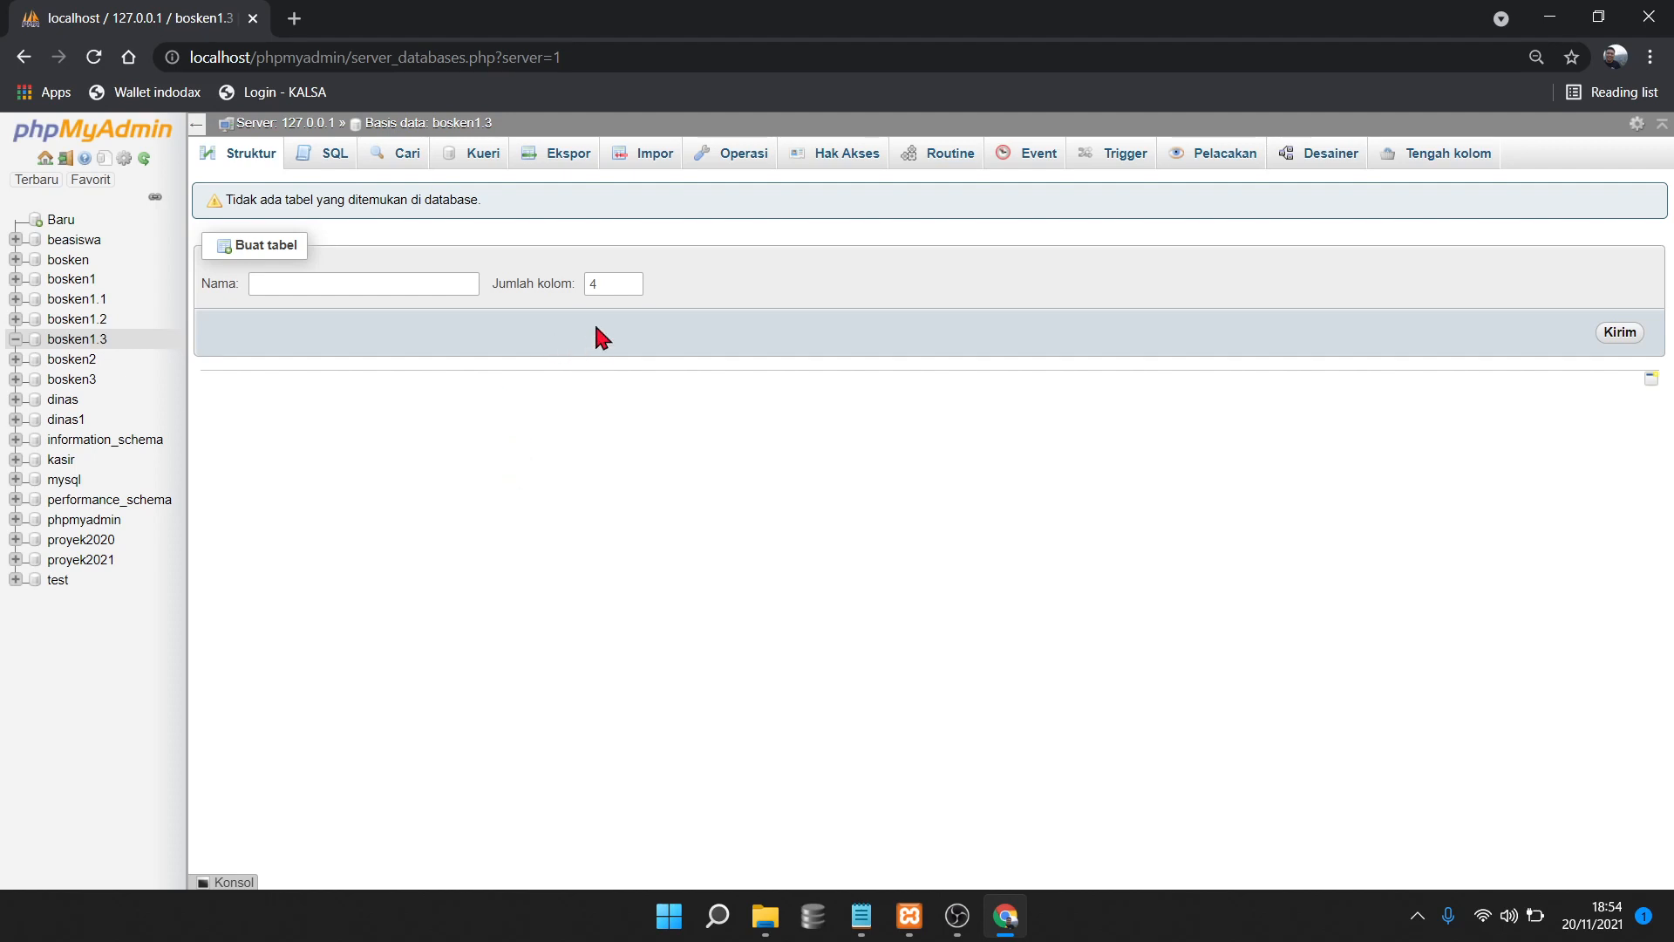
pyautogui.click(633, 159)
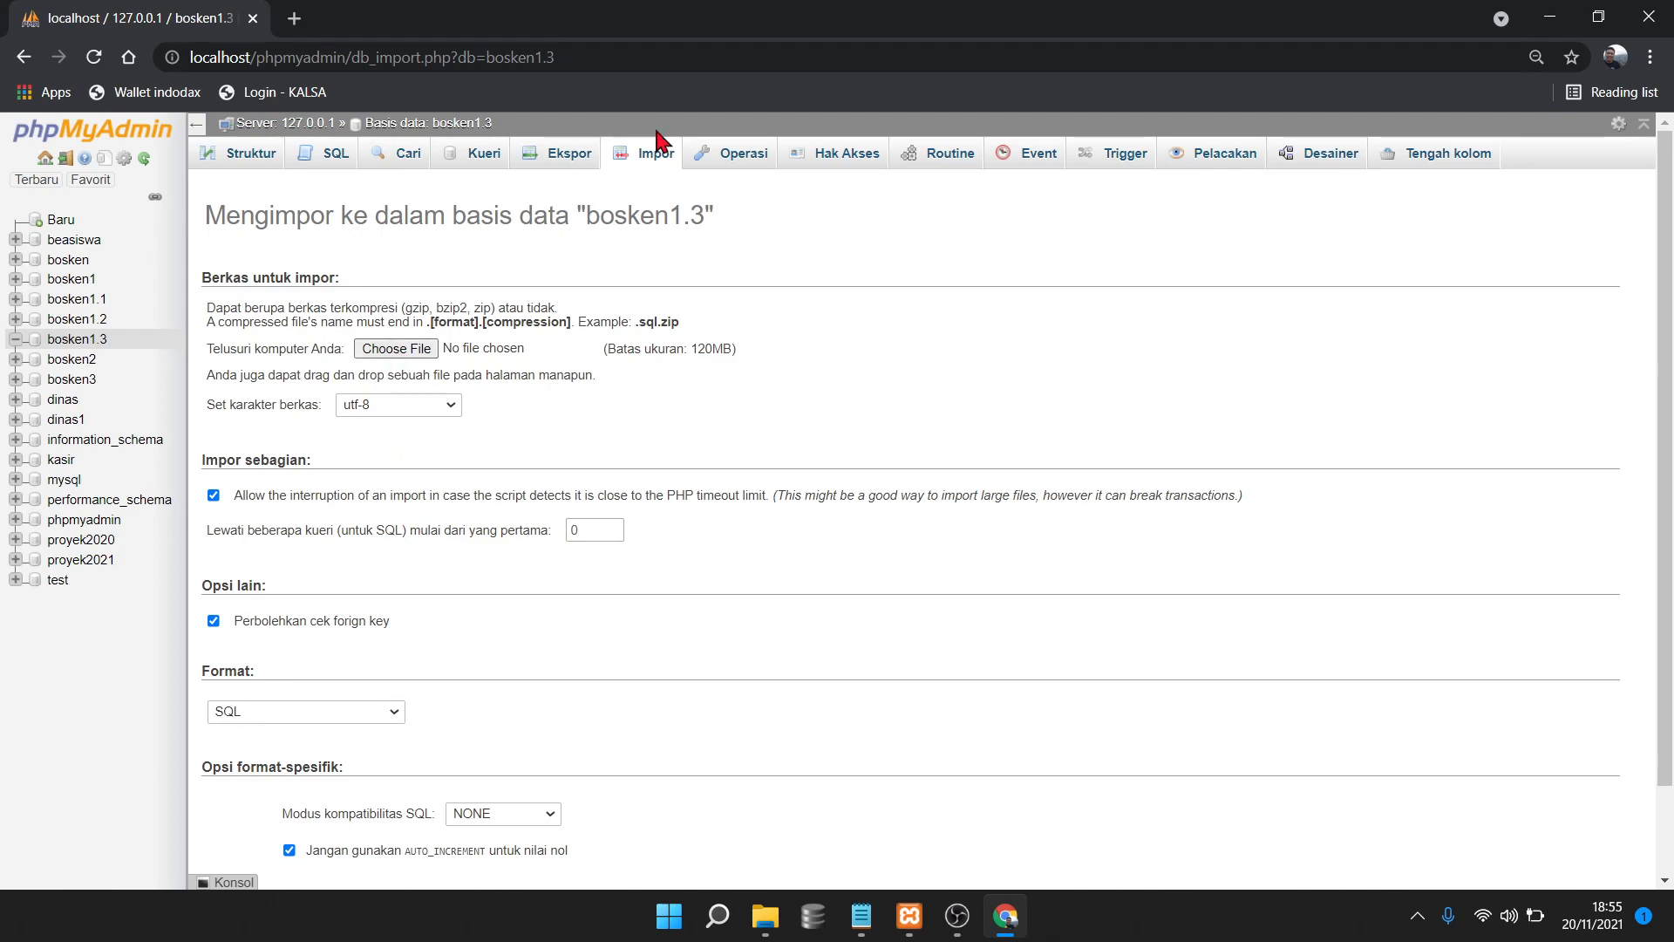
# Choose D:\backup1.2\BACKUP T2 2021_2021-11-_12-35.sql as the import file
pyautogui.click(394, 350)
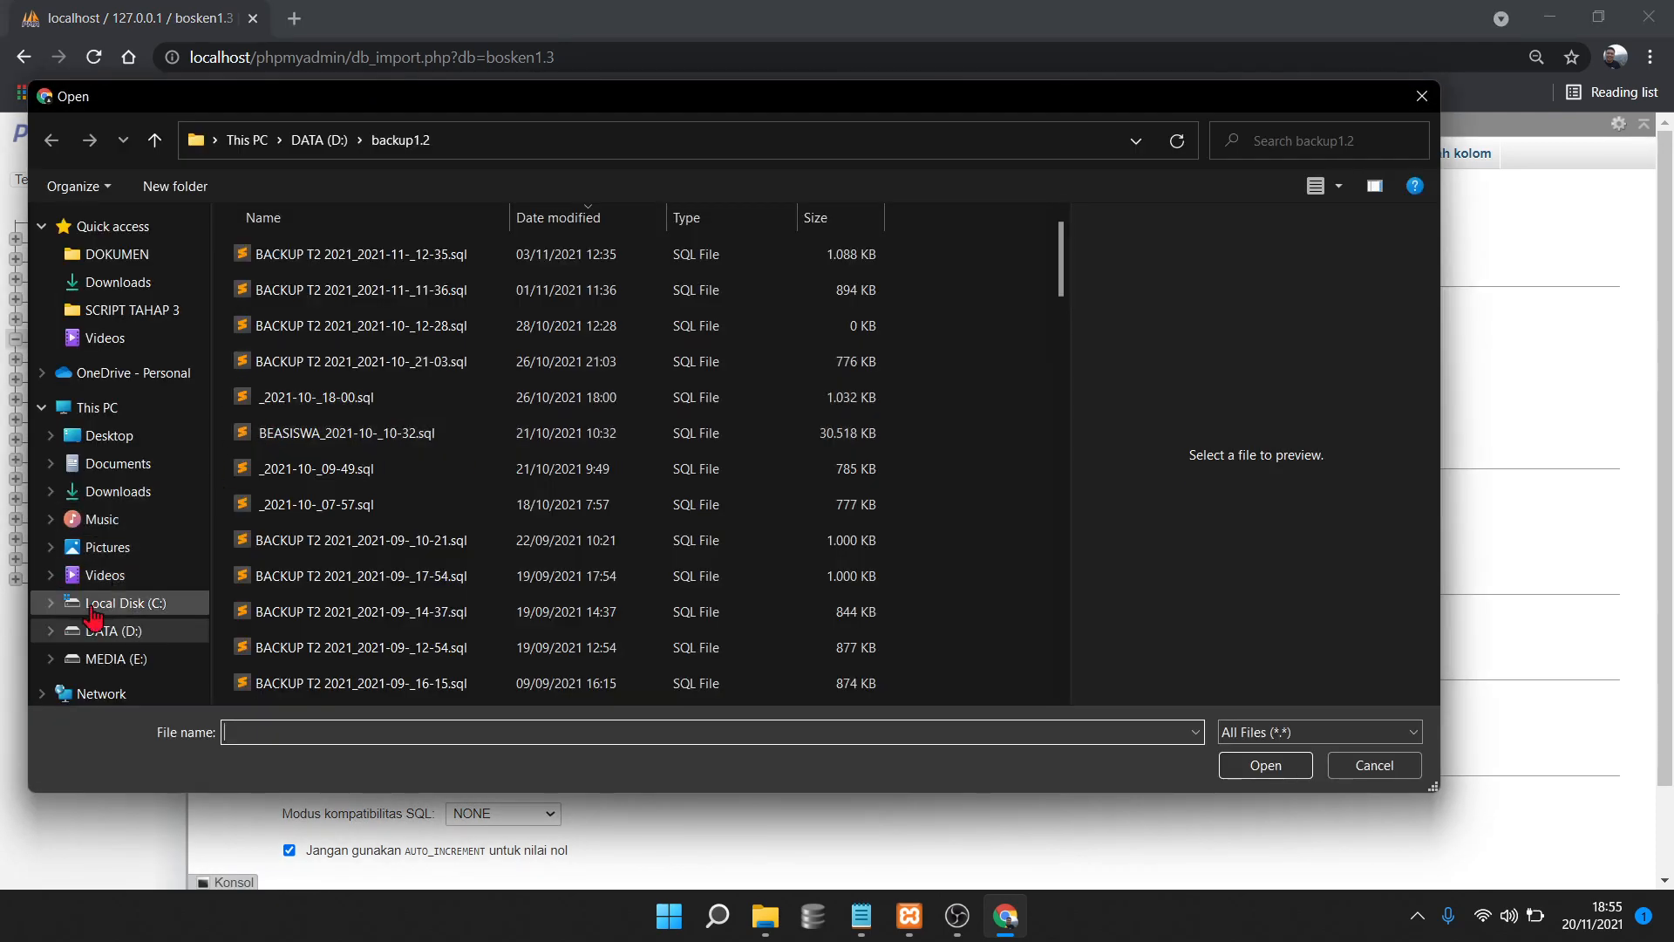
pyautogui.click(101, 639)
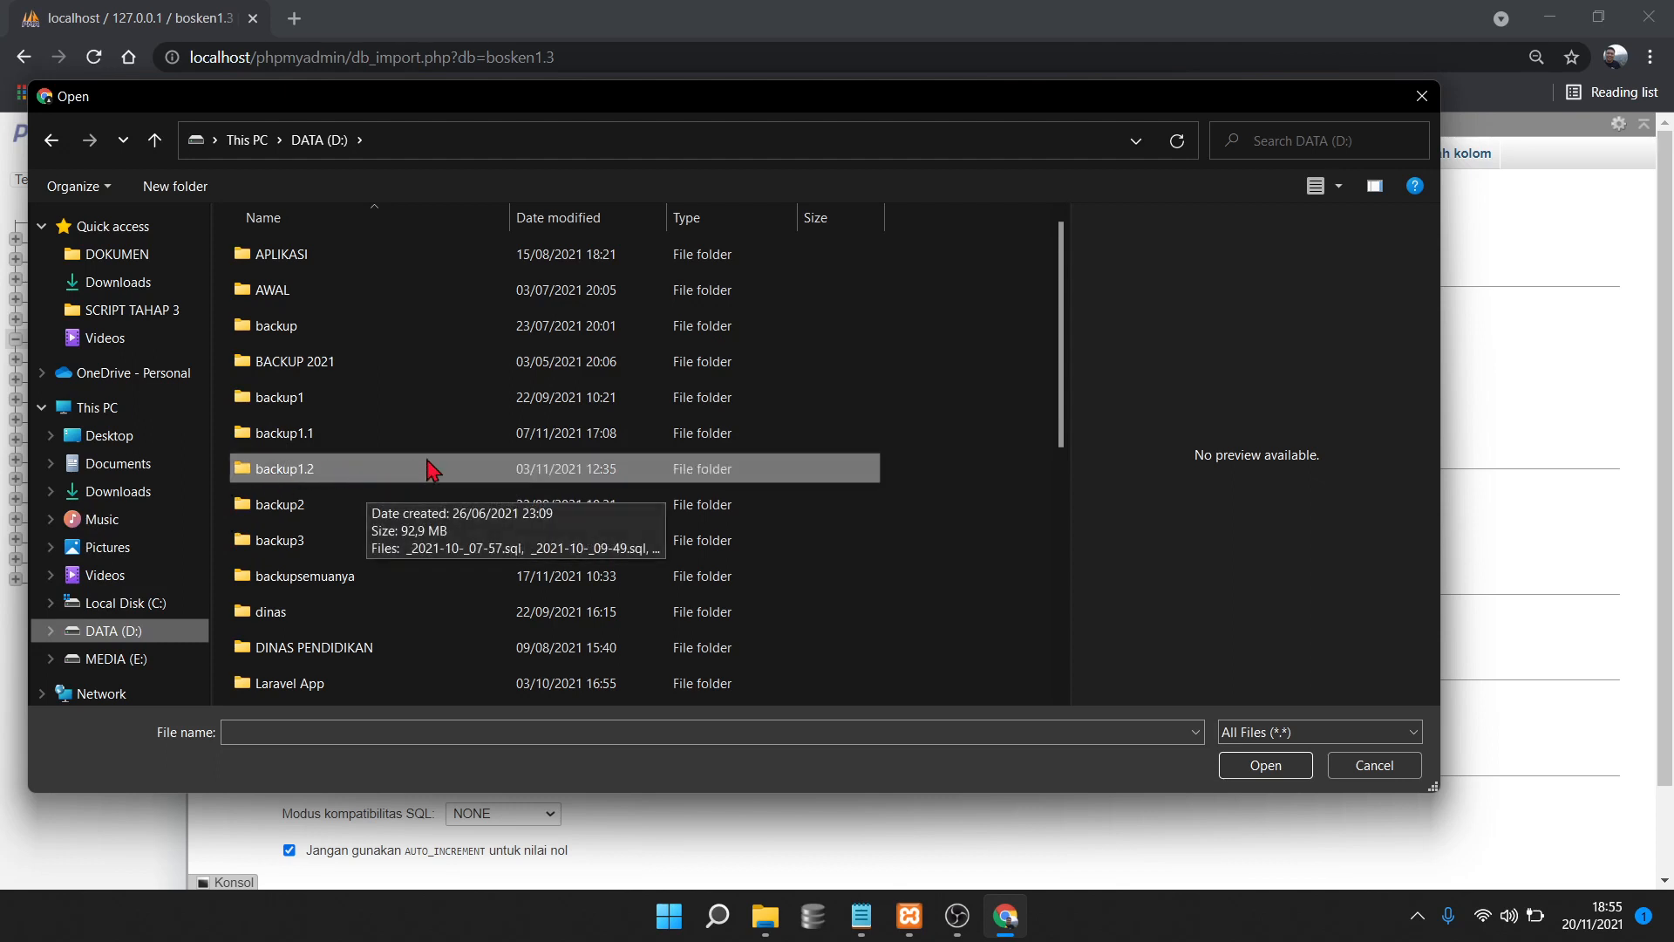
pyautogui.press('Up')
pyautogui.click(596, 468)
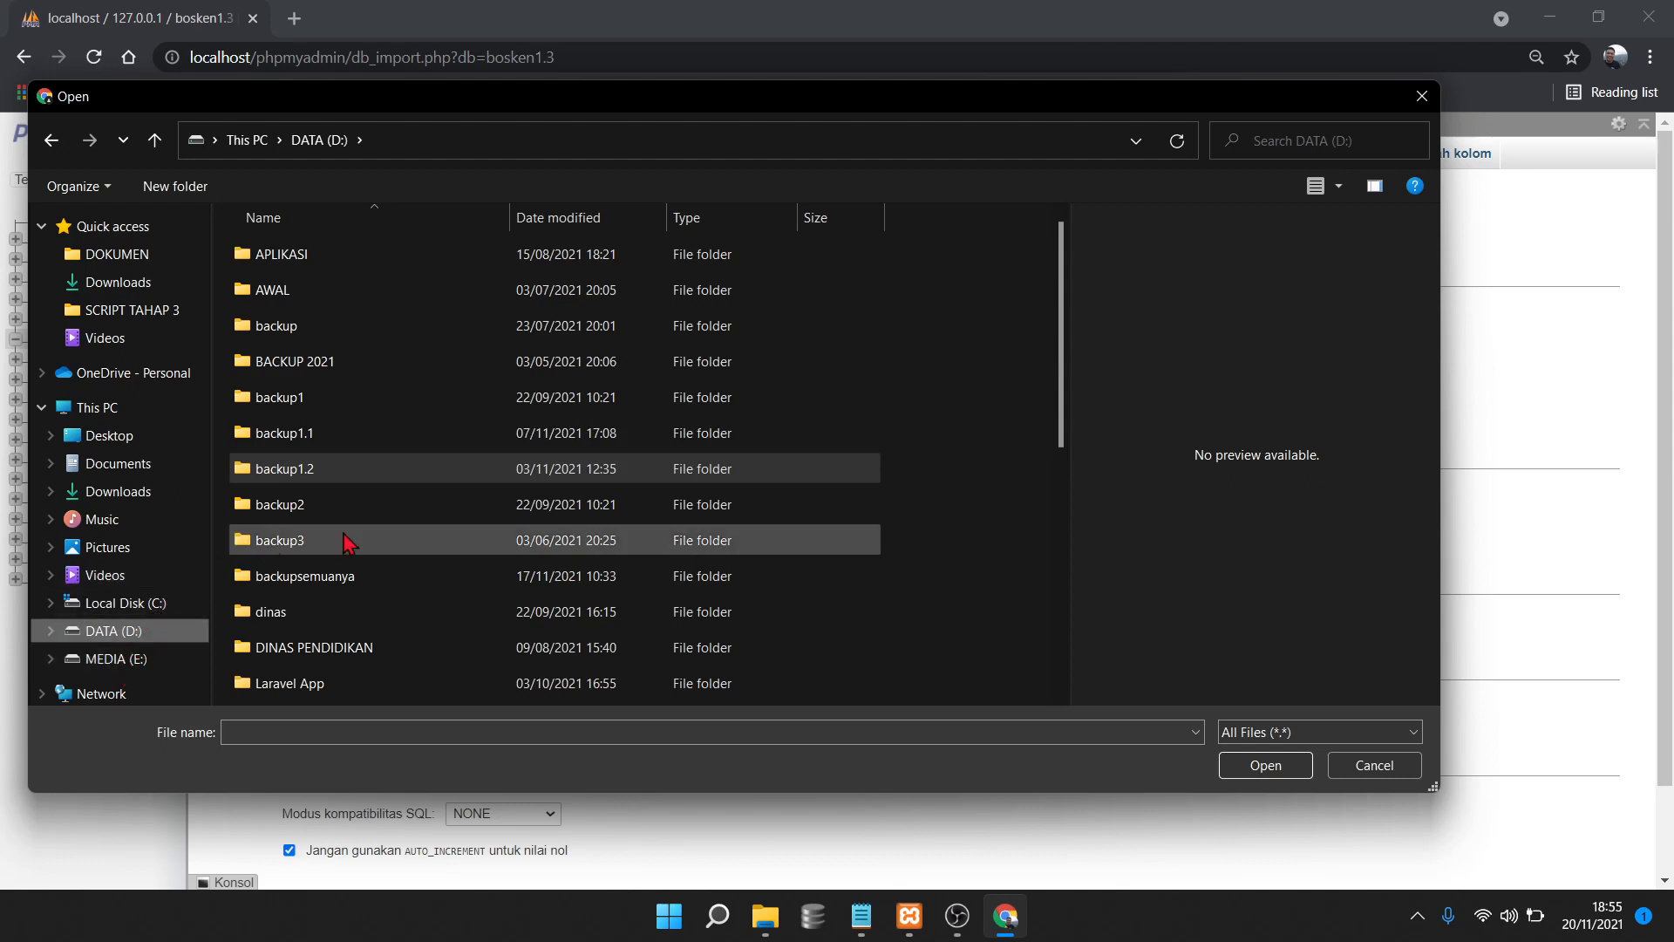
pyautogui.doubleClick(379, 477)
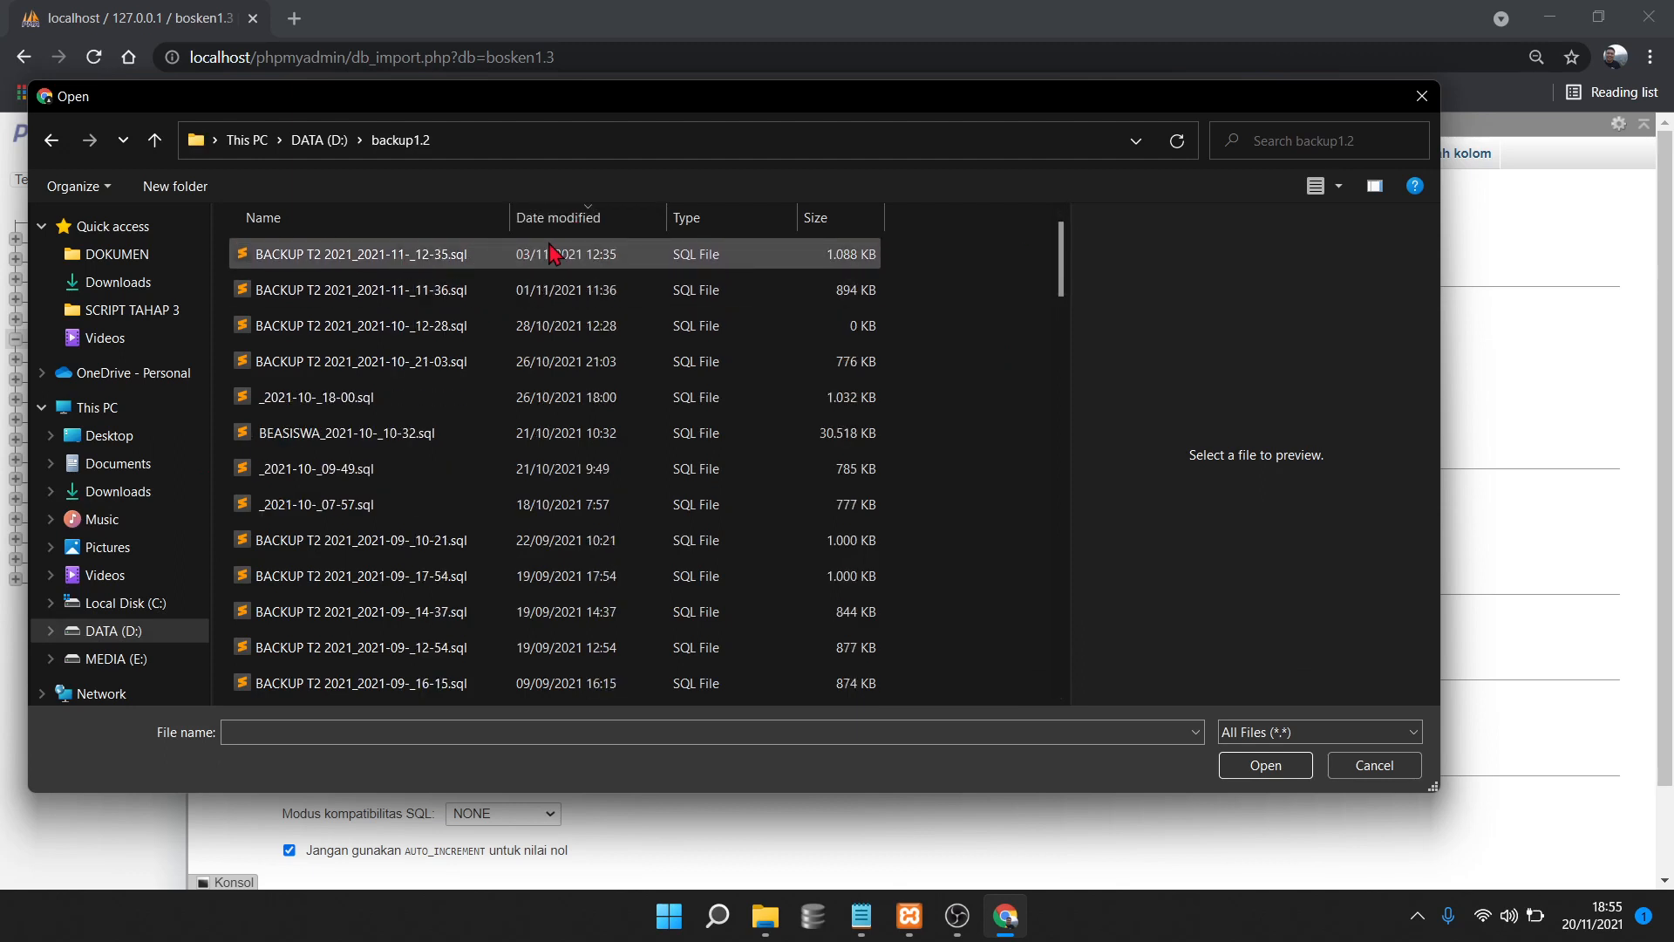
pyautogui.click(464, 260)
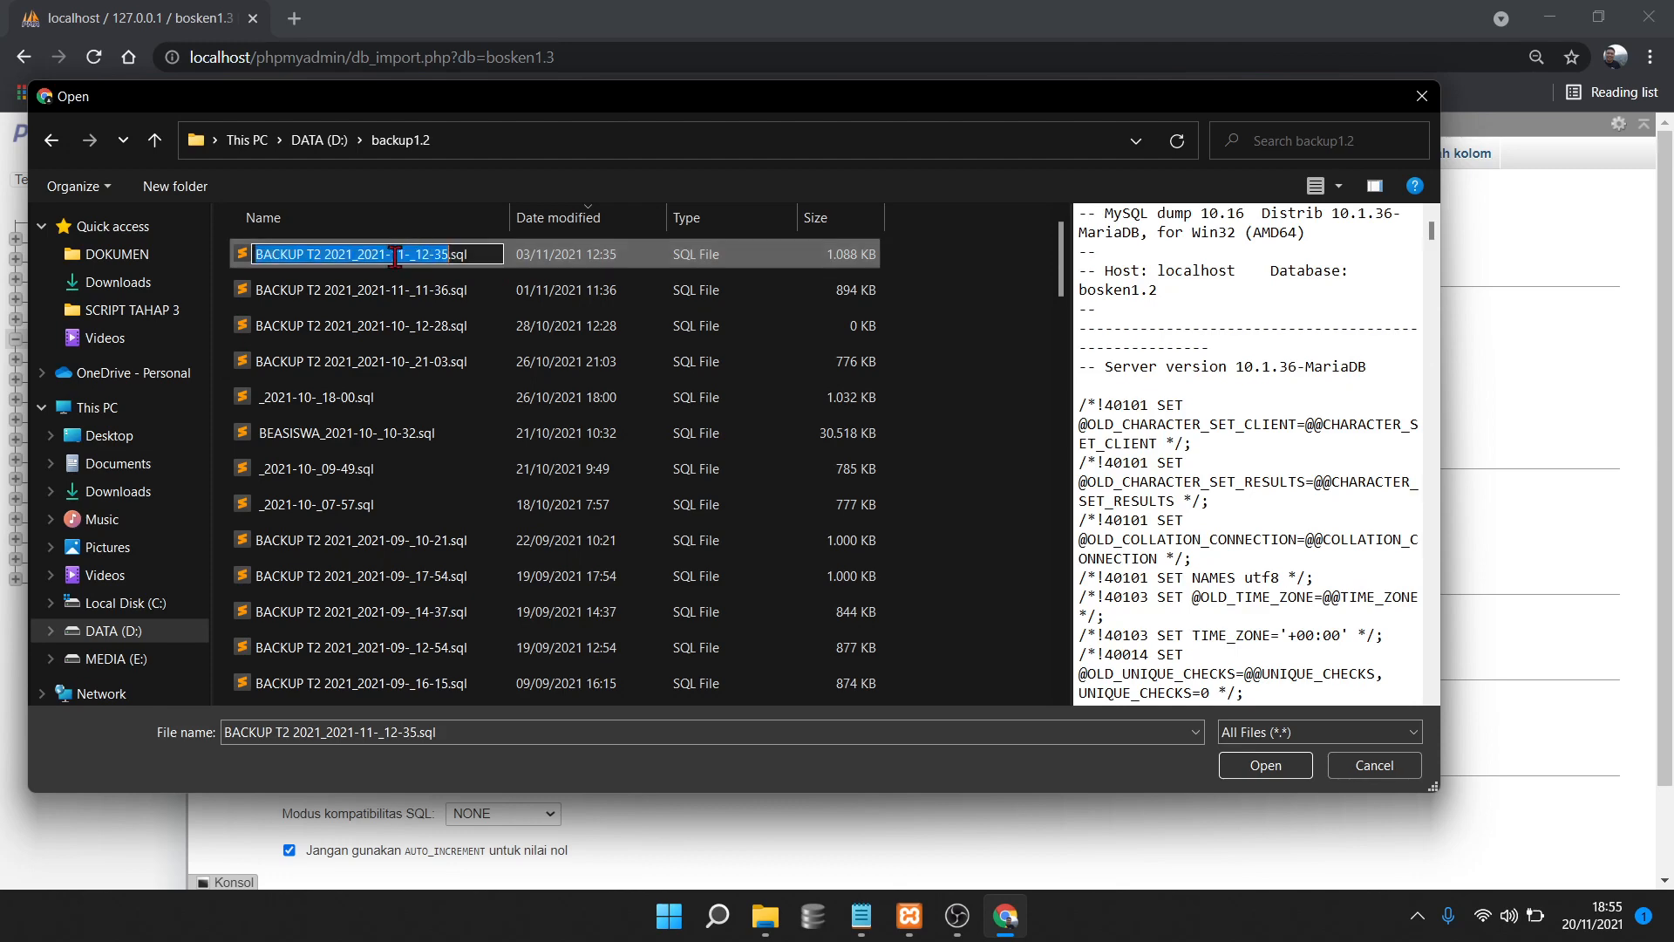
pyautogui.doubleClick(426, 258)
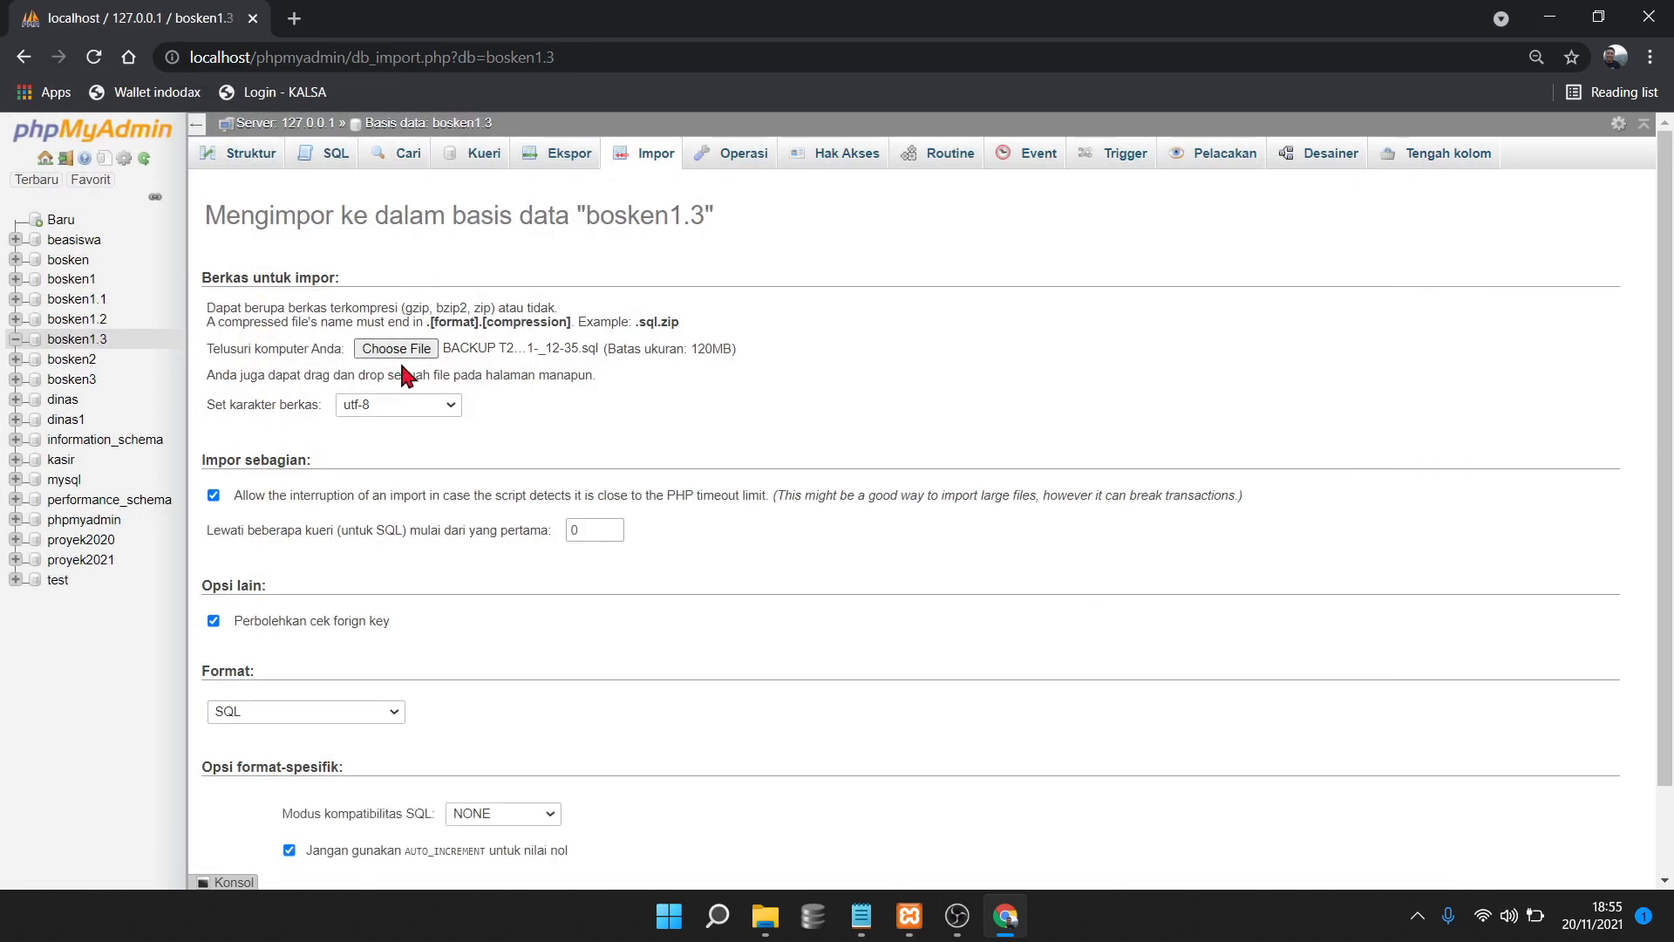
# Run the import with Kirim, executing 2457 queries into bosken1.3
pyautogui.scroll(-2, 871, 496)
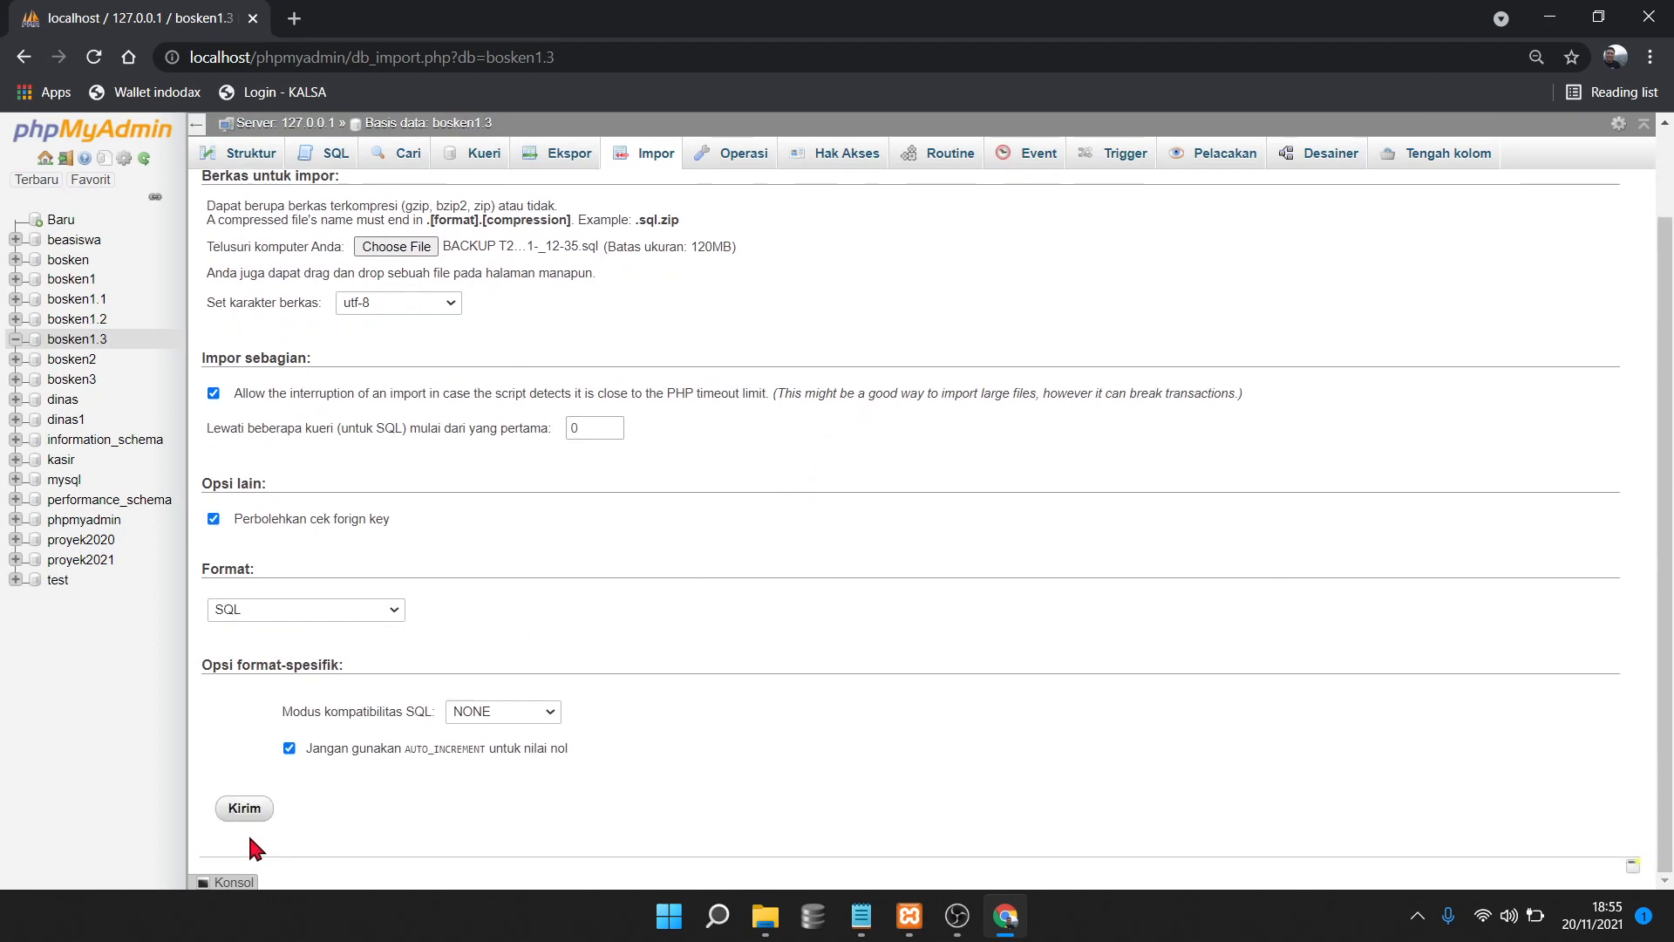
pyautogui.click(246, 809)
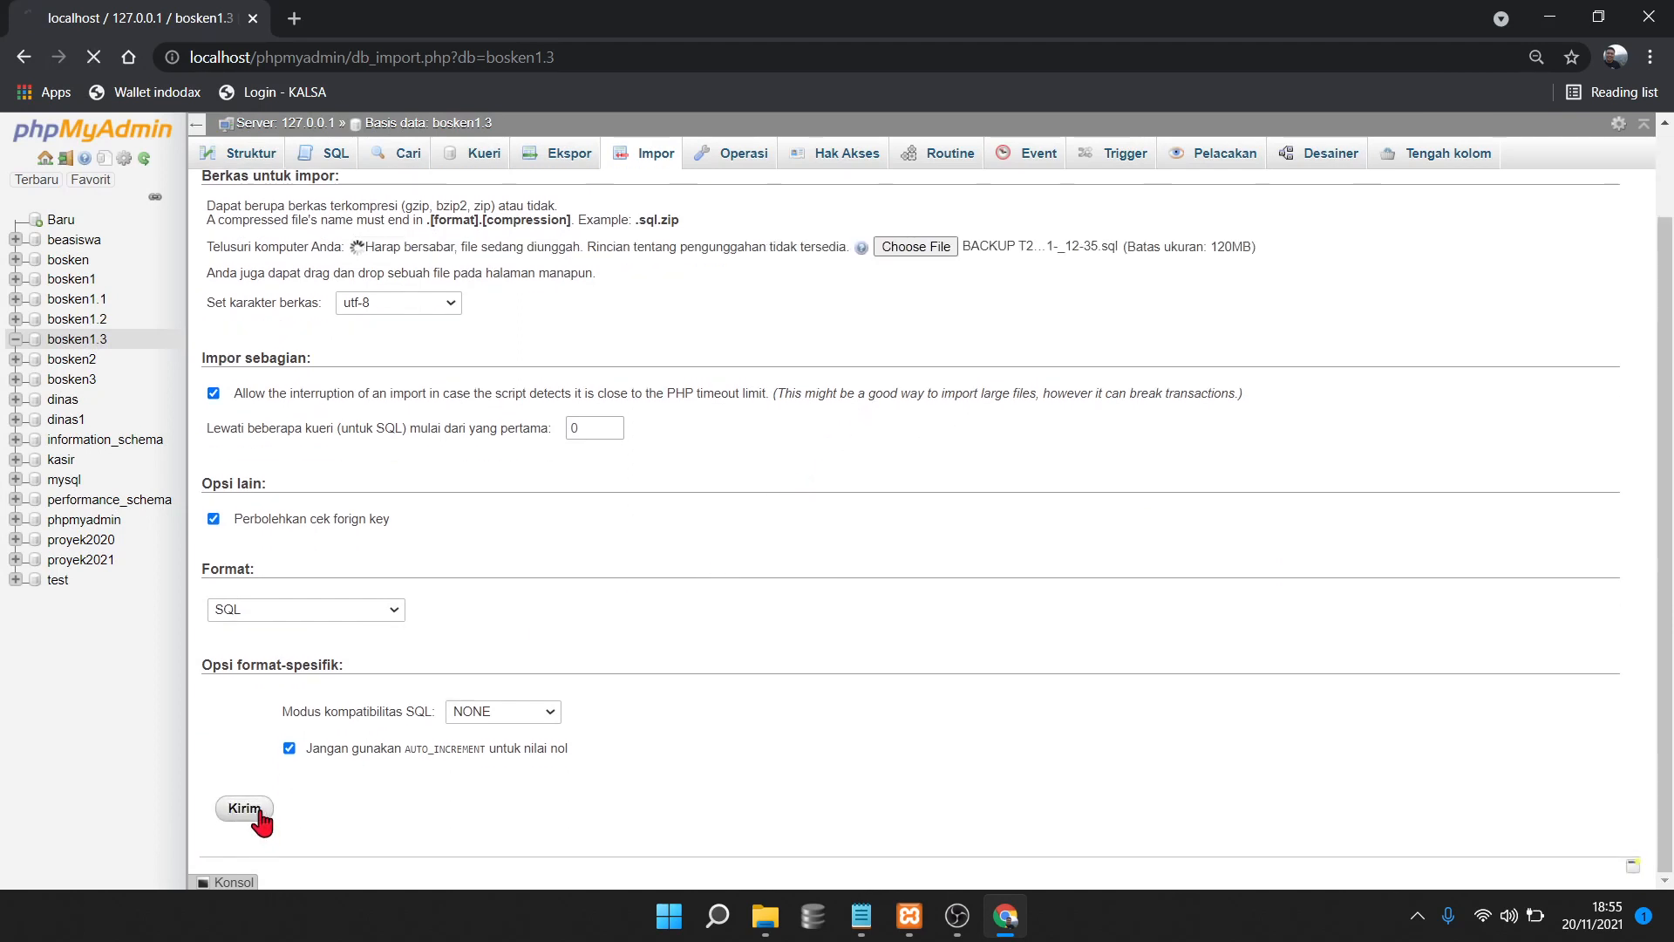
pyautogui.scroll(1, 534, 649)
pyautogui.scroll(1, 535, 649)
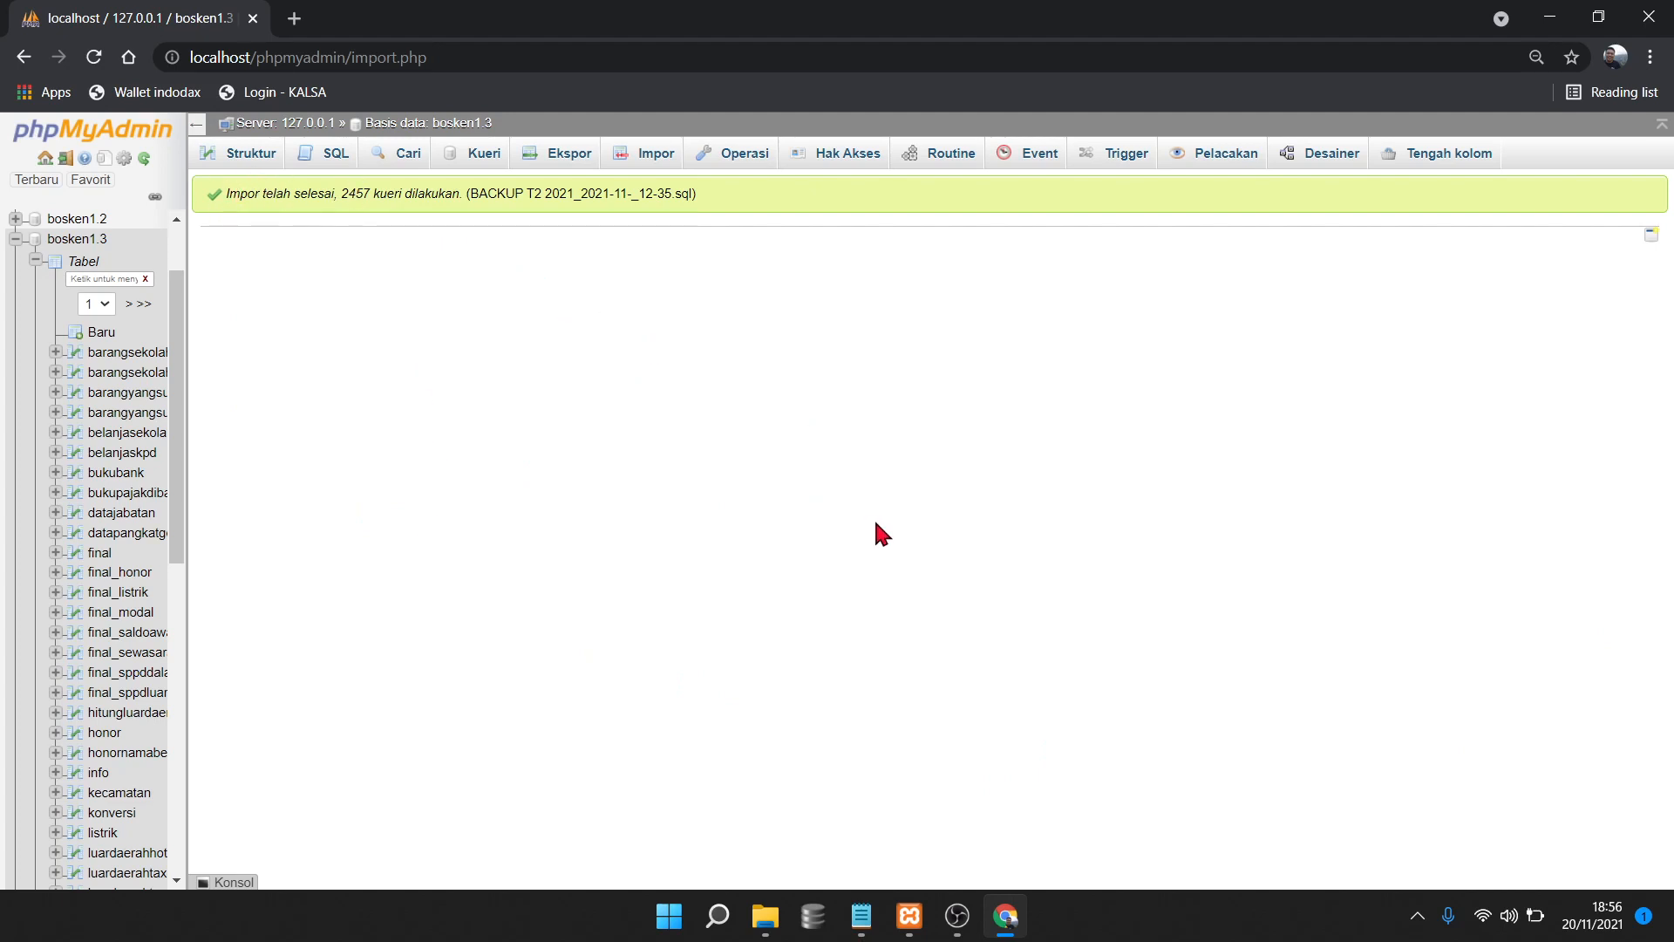
# Navigate to C:\xampp\htdocs\bos1.3\SCRIPT TAHAP 3 in File Explorer
pyautogui.click(776, 929)
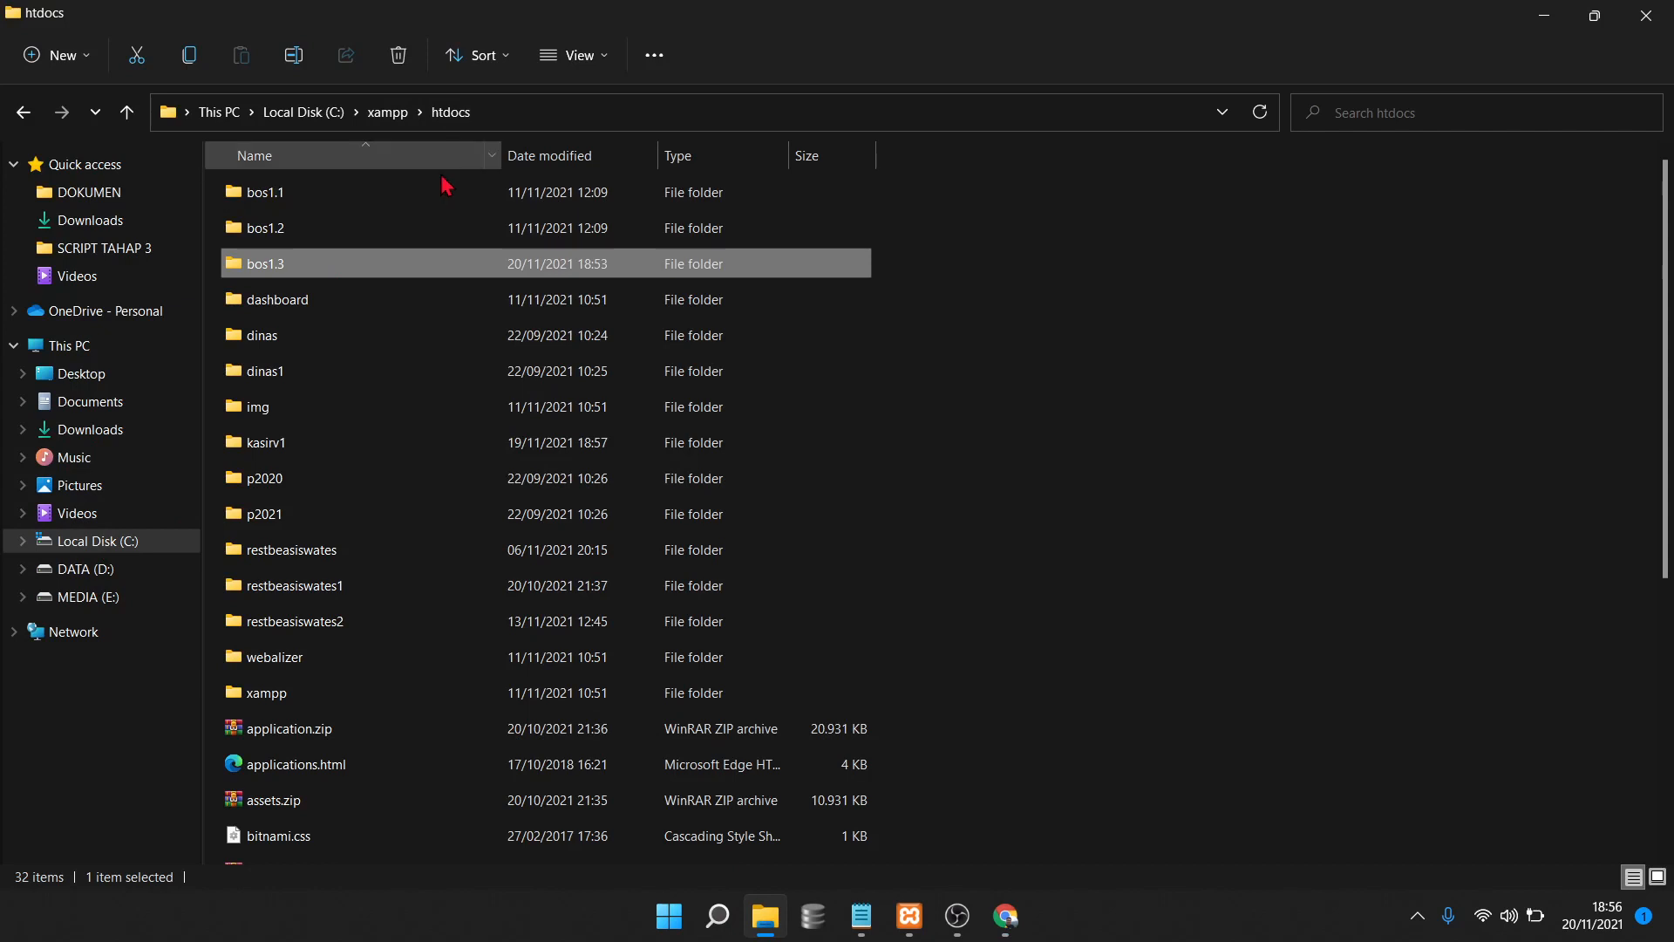
pyautogui.click(101, 542)
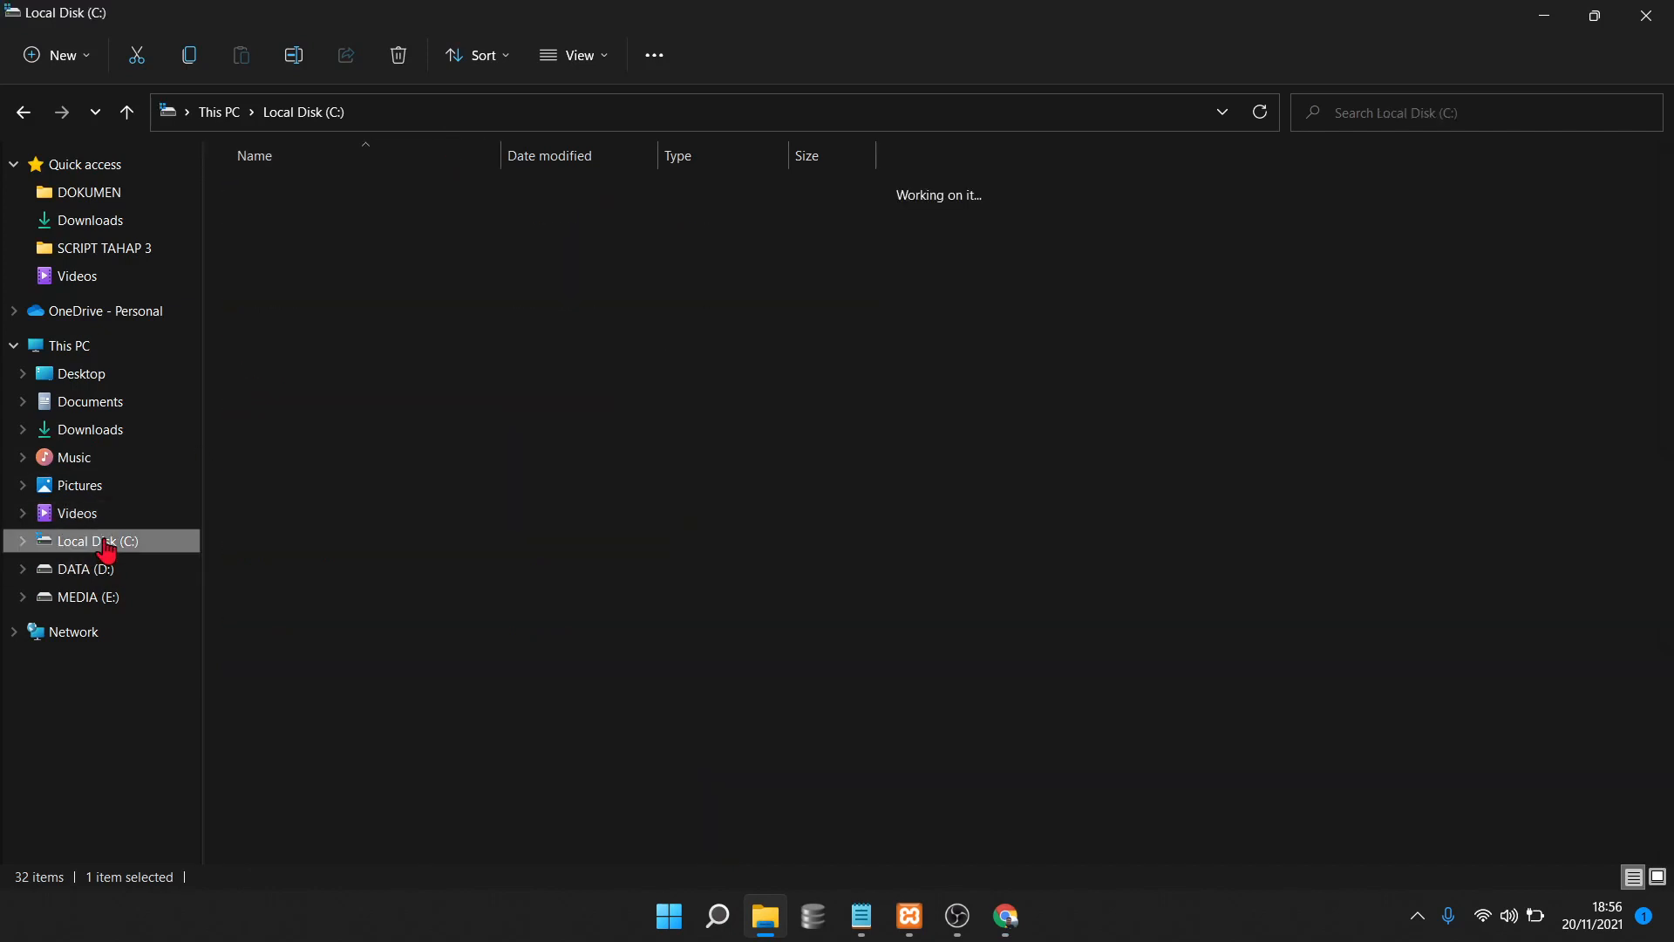
pyautogui.doubleClick(346, 443)
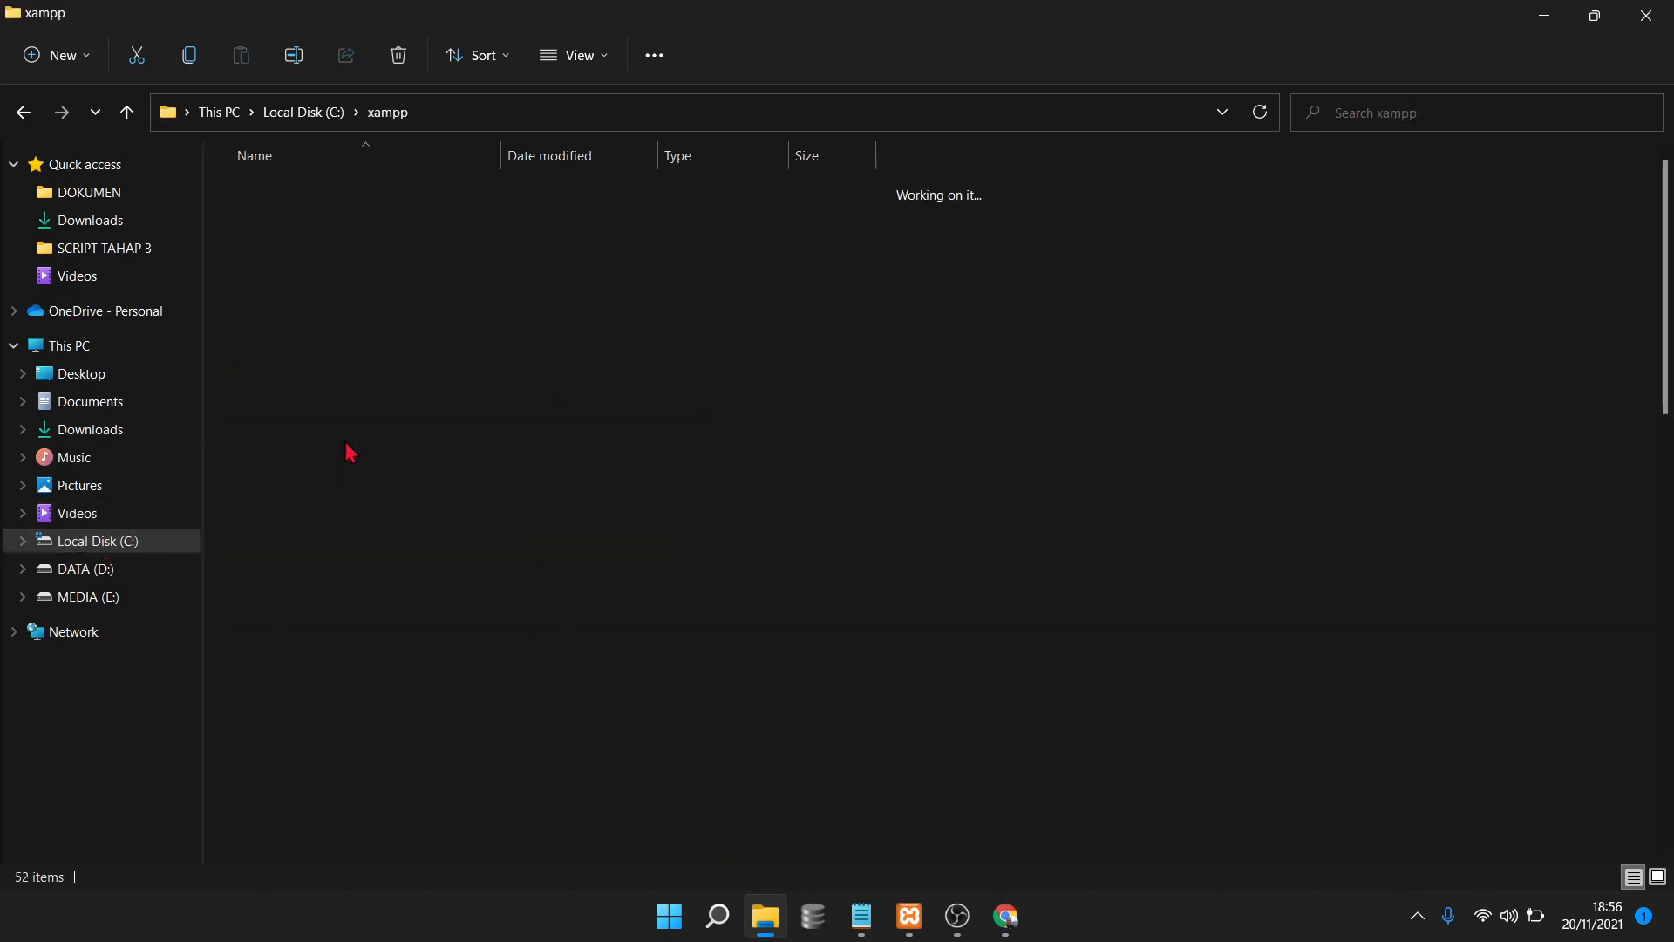
pyautogui.doubleClick(333, 375)
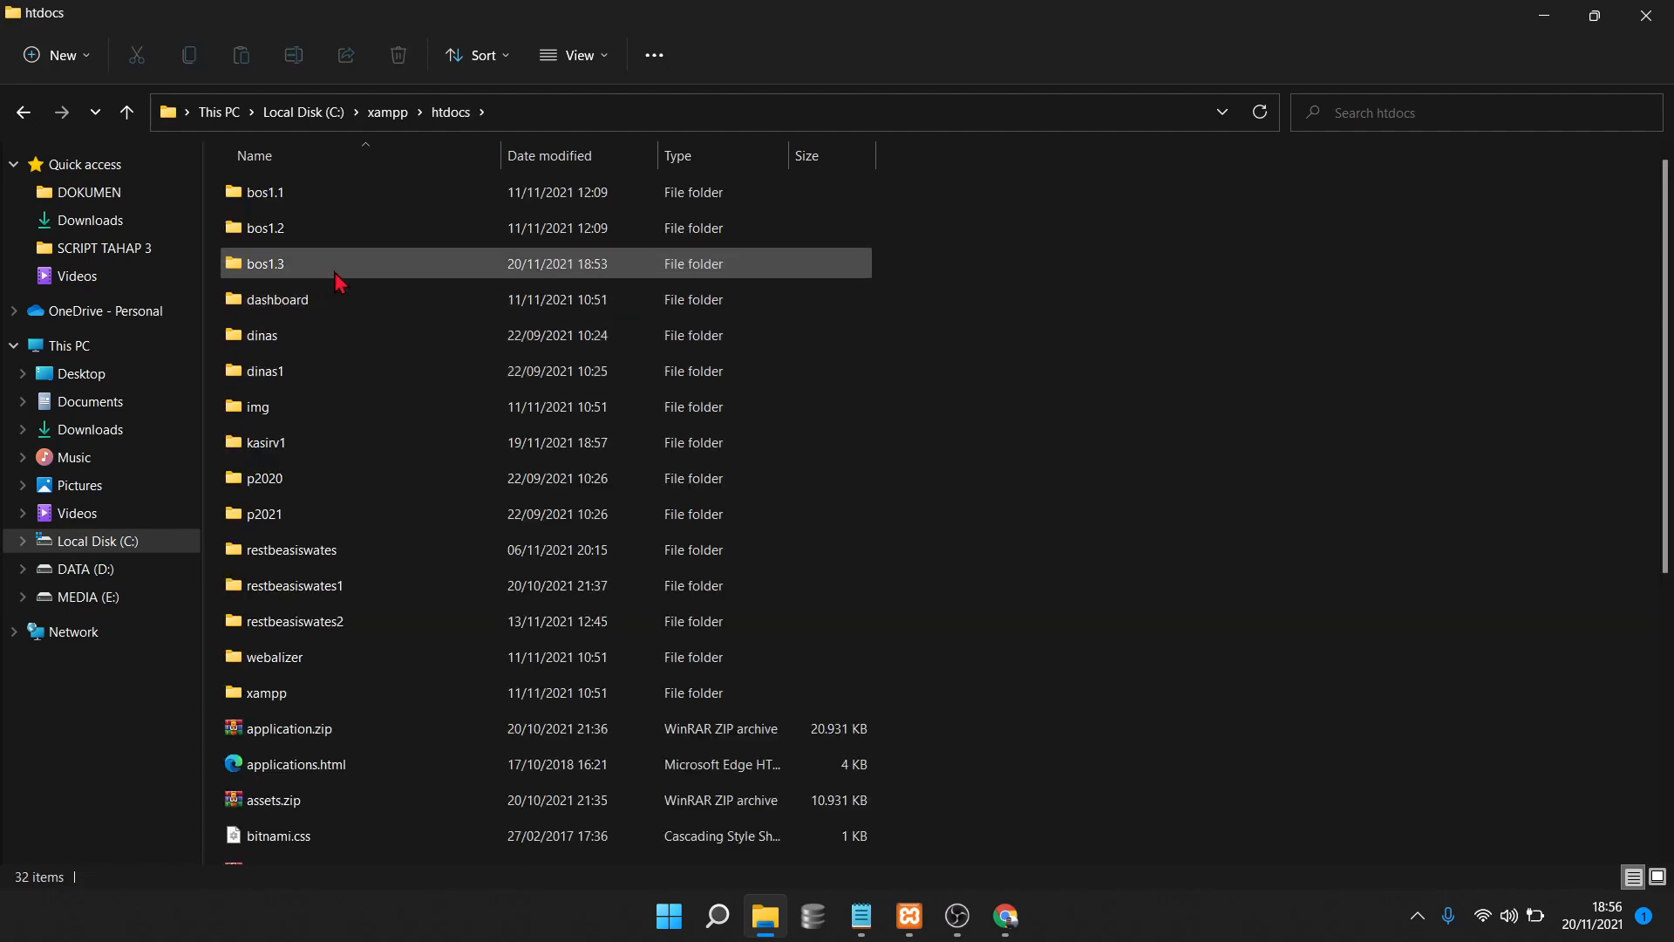
pyautogui.click(336, 266)
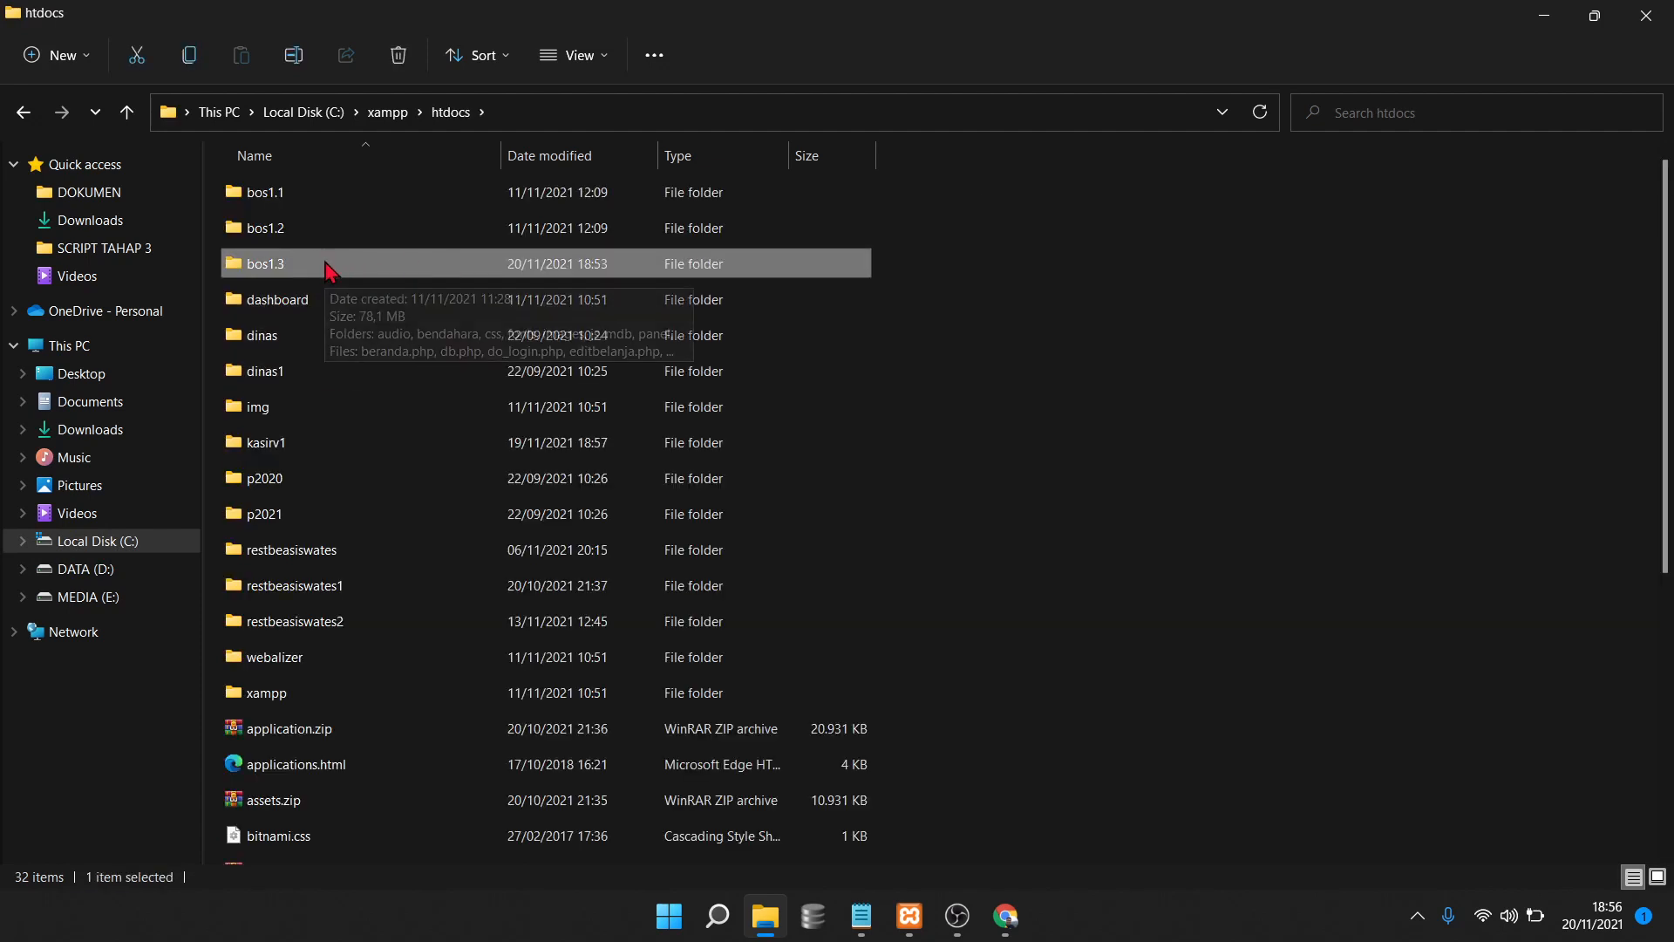
pyautogui.doubleClick(329, 265)
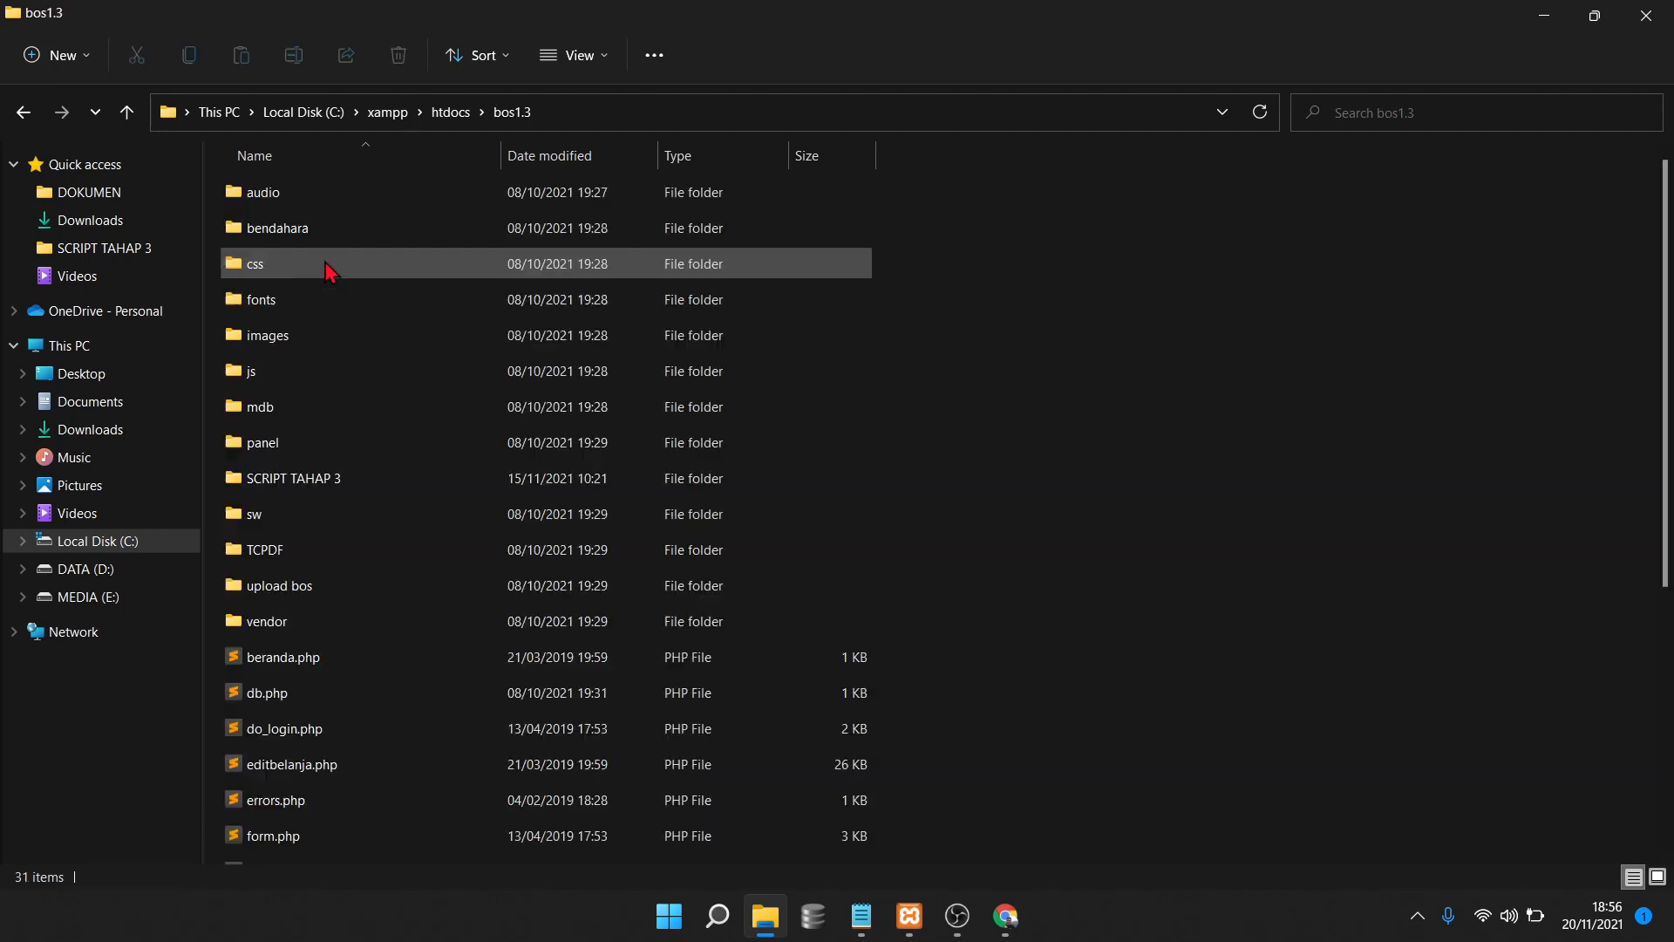
pyautogui.doubleClick(359, 481)
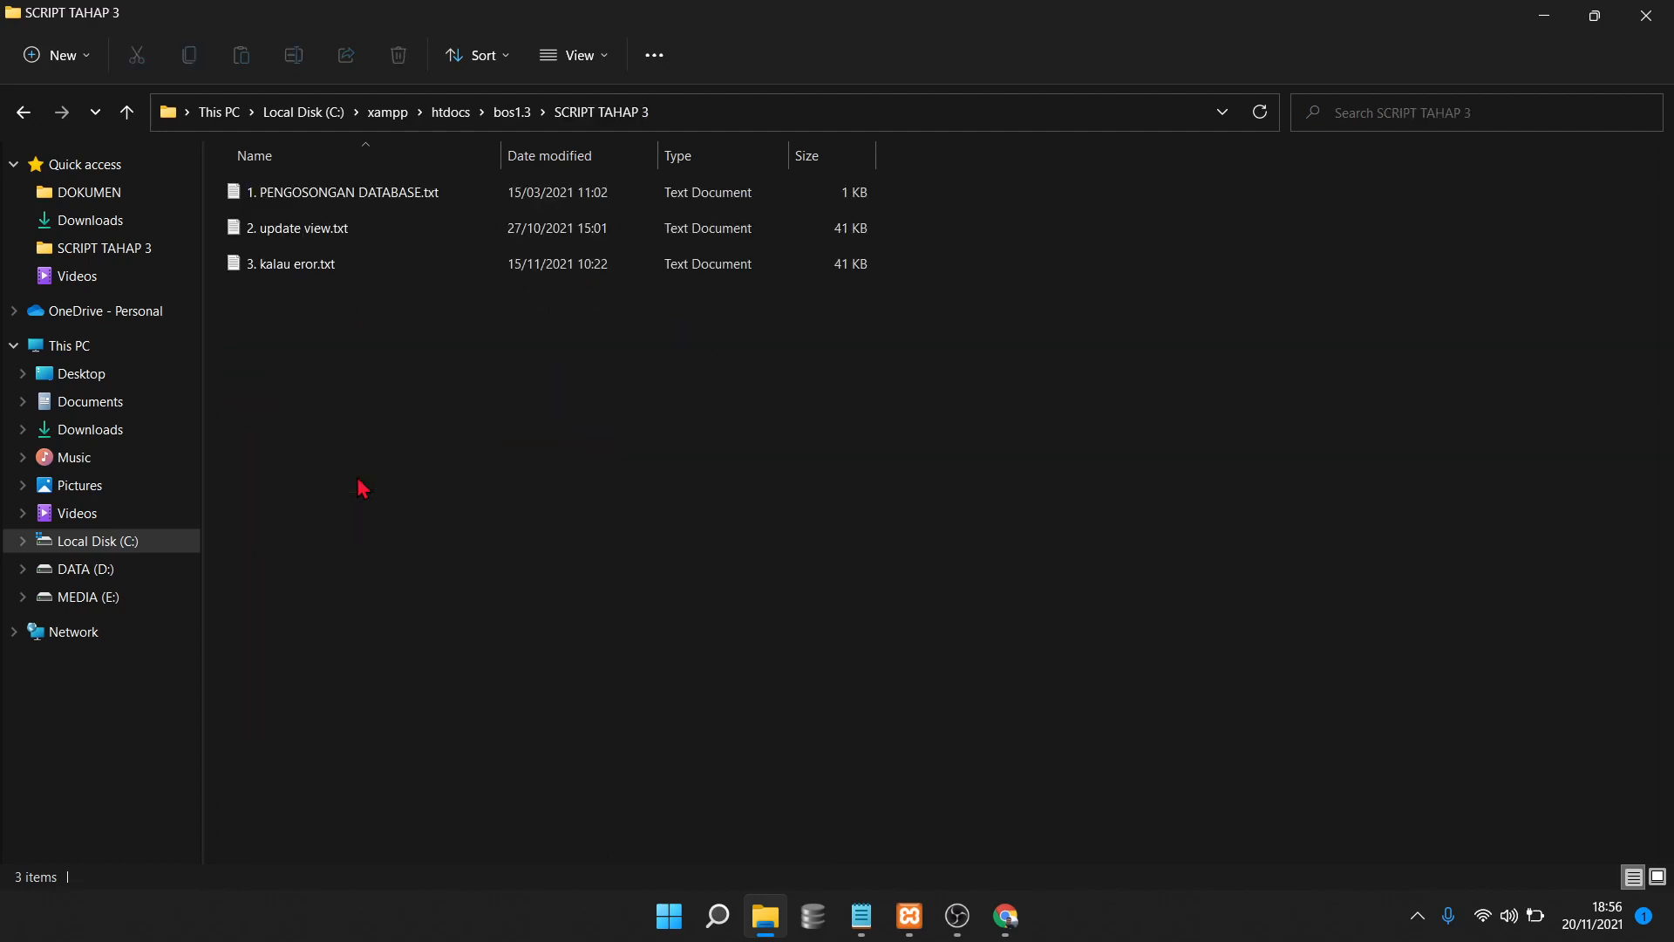
# Open 1. PENGOSONGAN DATABASE.txt in Notepad
pyautogui.moveTo(350, 457); pyautogui.dragTo(408, 187)
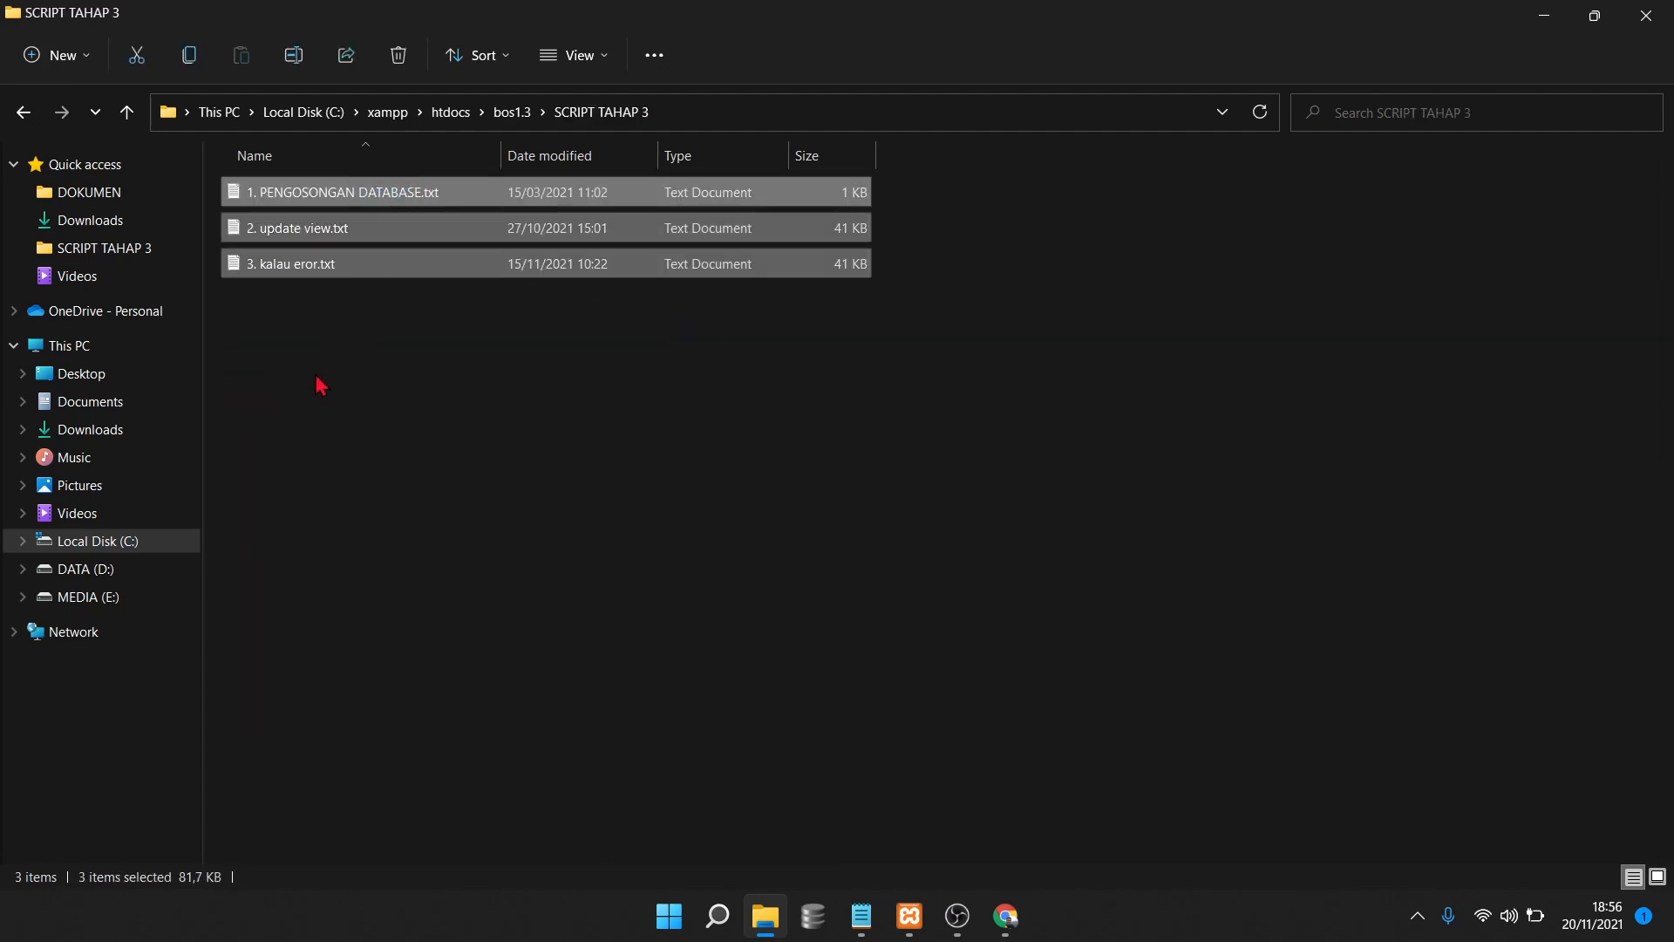
pyautogui.click(342, 322)
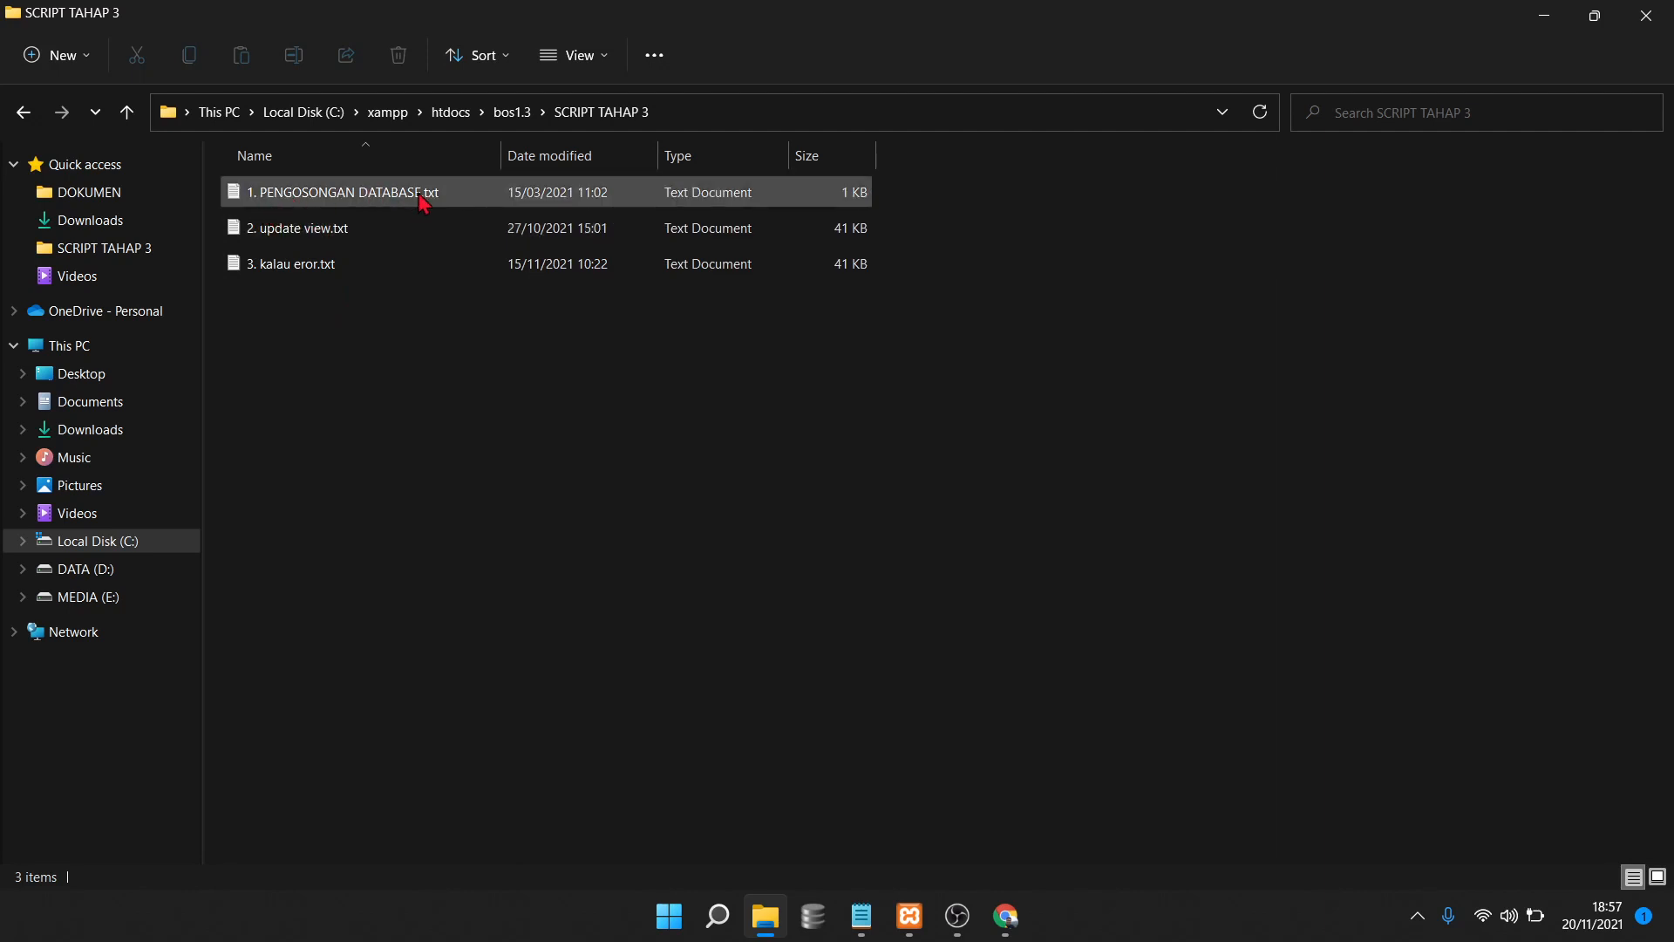
pyautogui.click(288, 199)
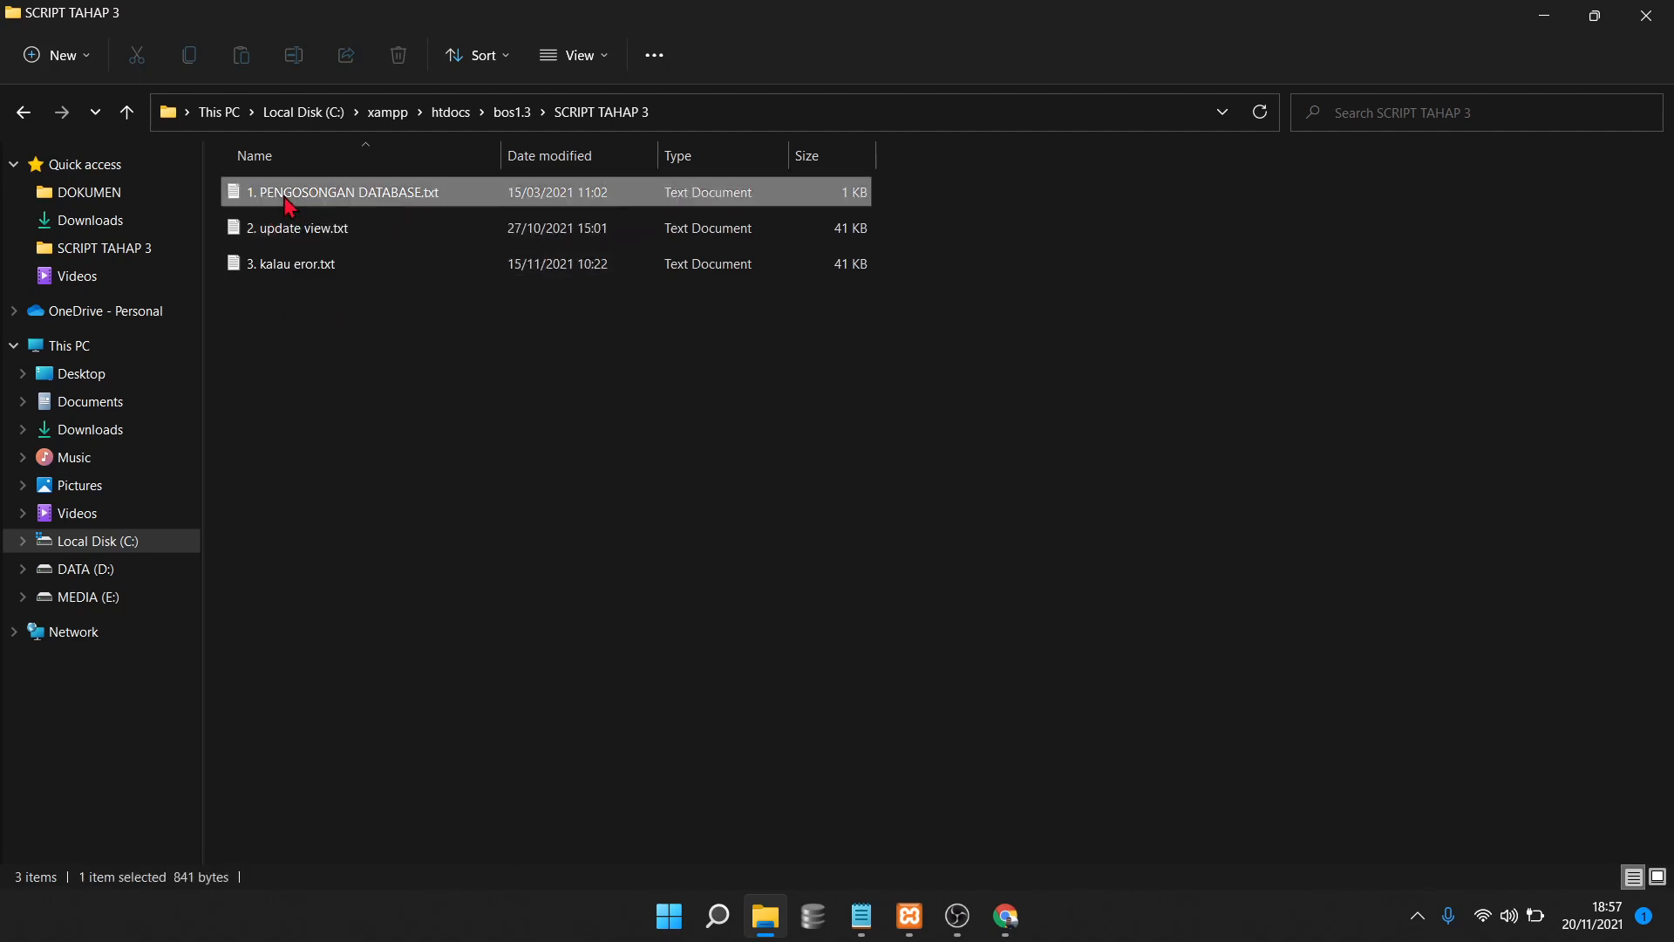
pyautogui.click(268, 231)
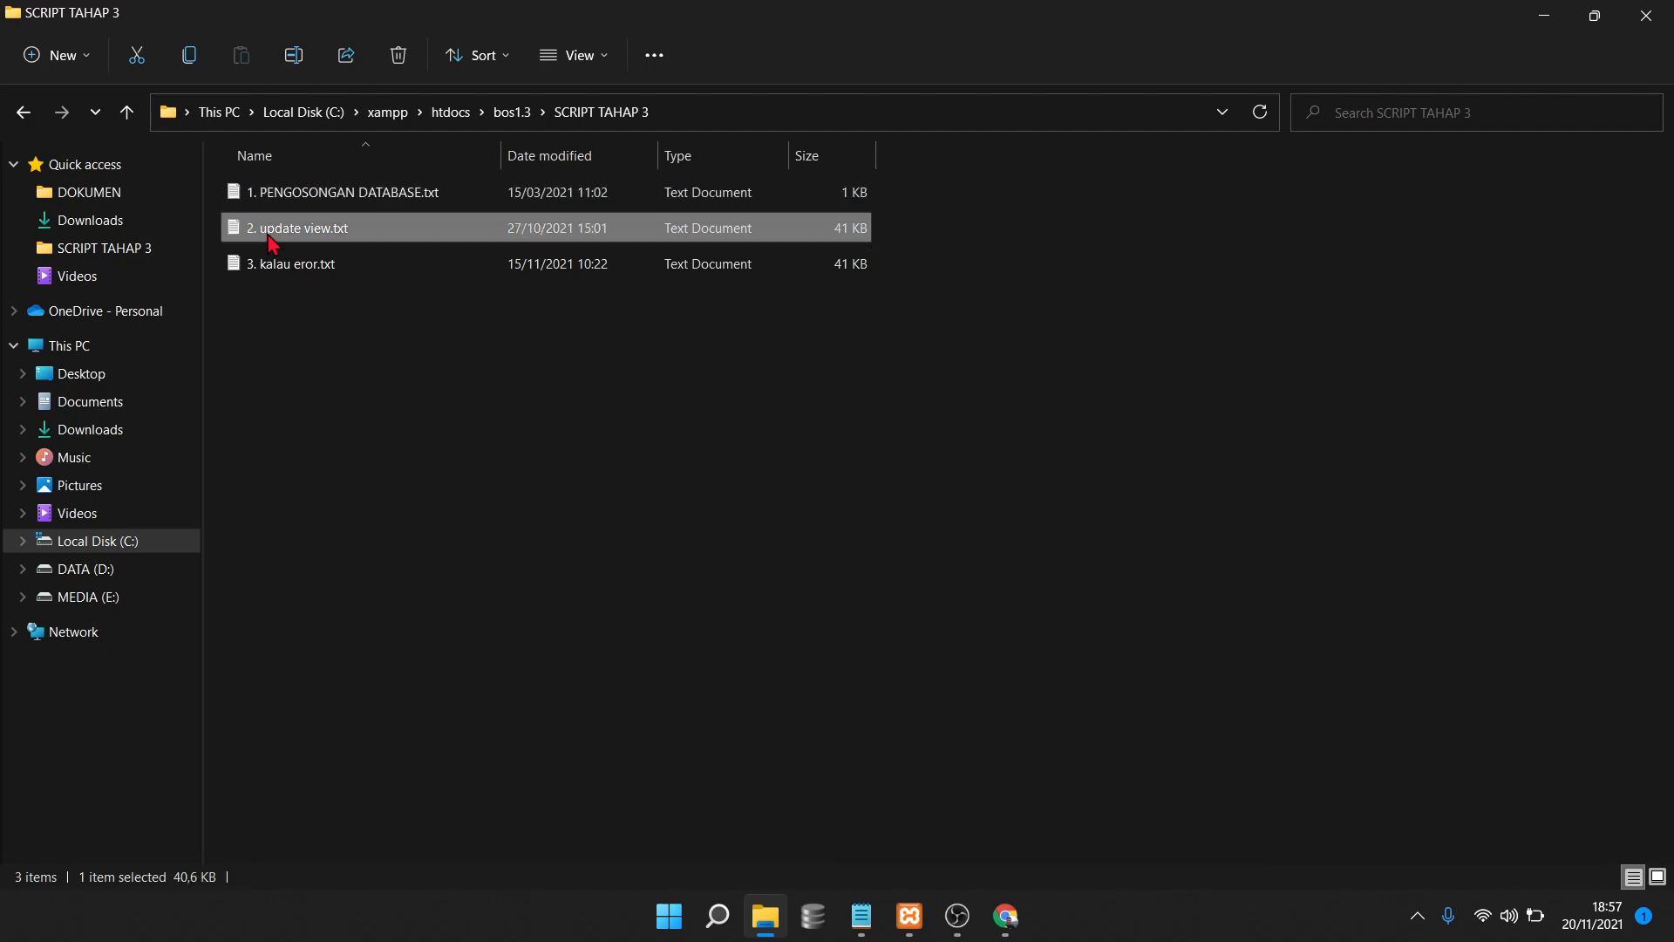
pyautogui.doubleClick(441, 198)
# Copy all TRUNCATE and Delete from statements in 1. PENGOSONGAN DATABASE.txt
pyautogui.click(1126, 417)
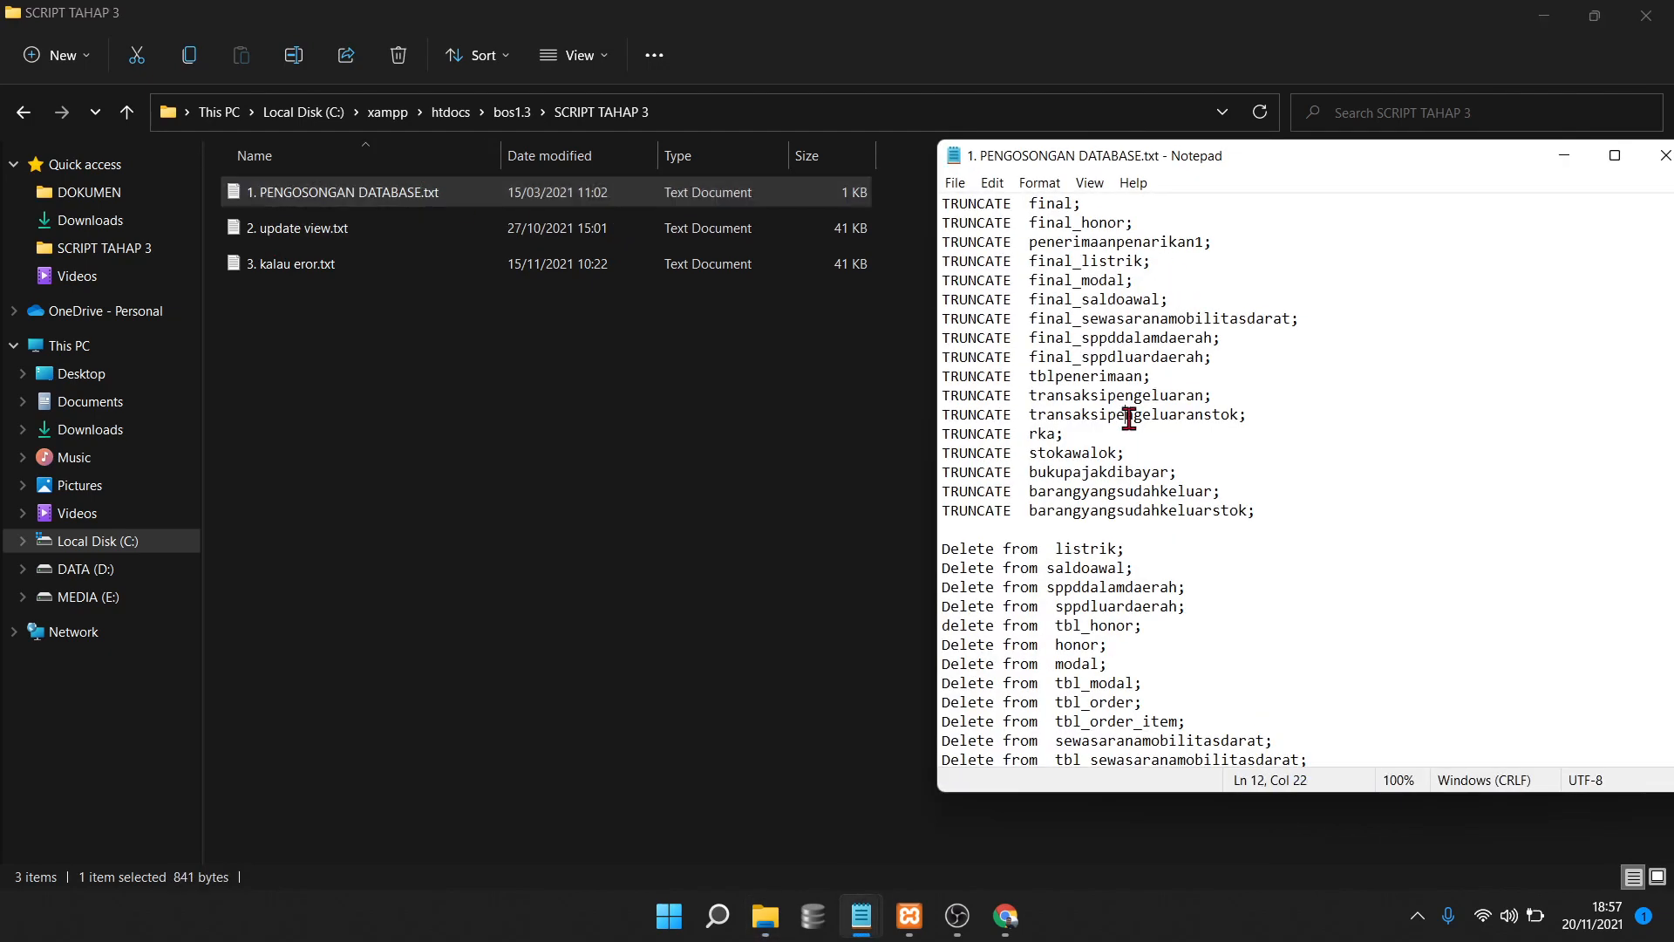
pyautogui.hotkey('ctrl', 'a')
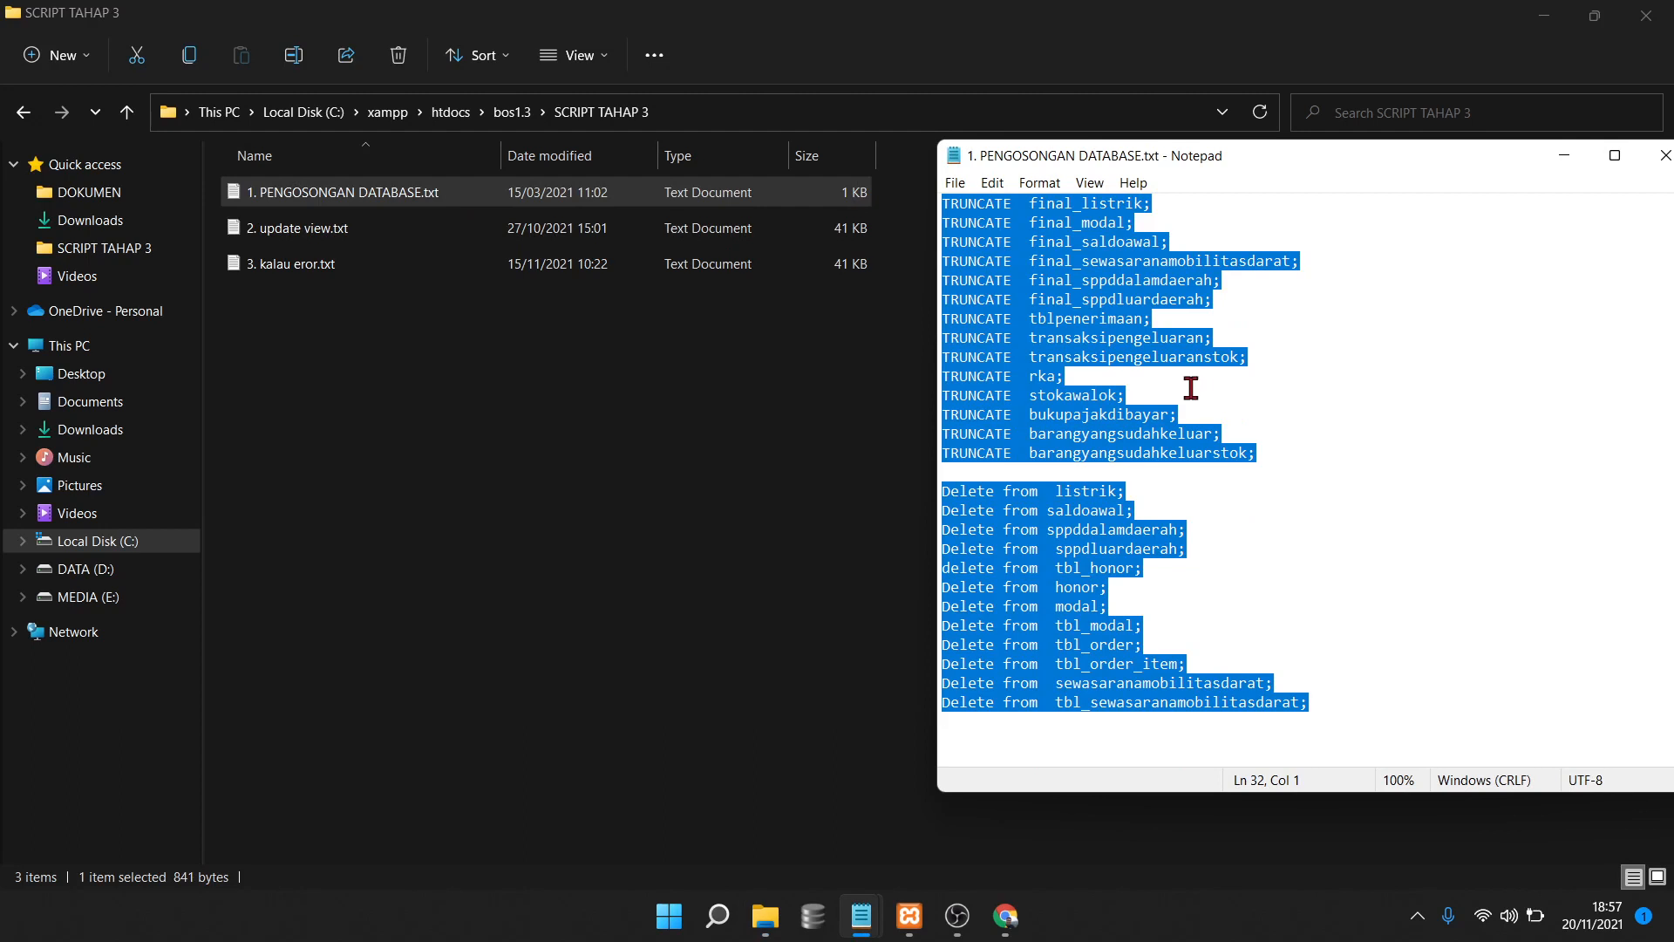
pyautogui.scroll(1, 1062, 341)
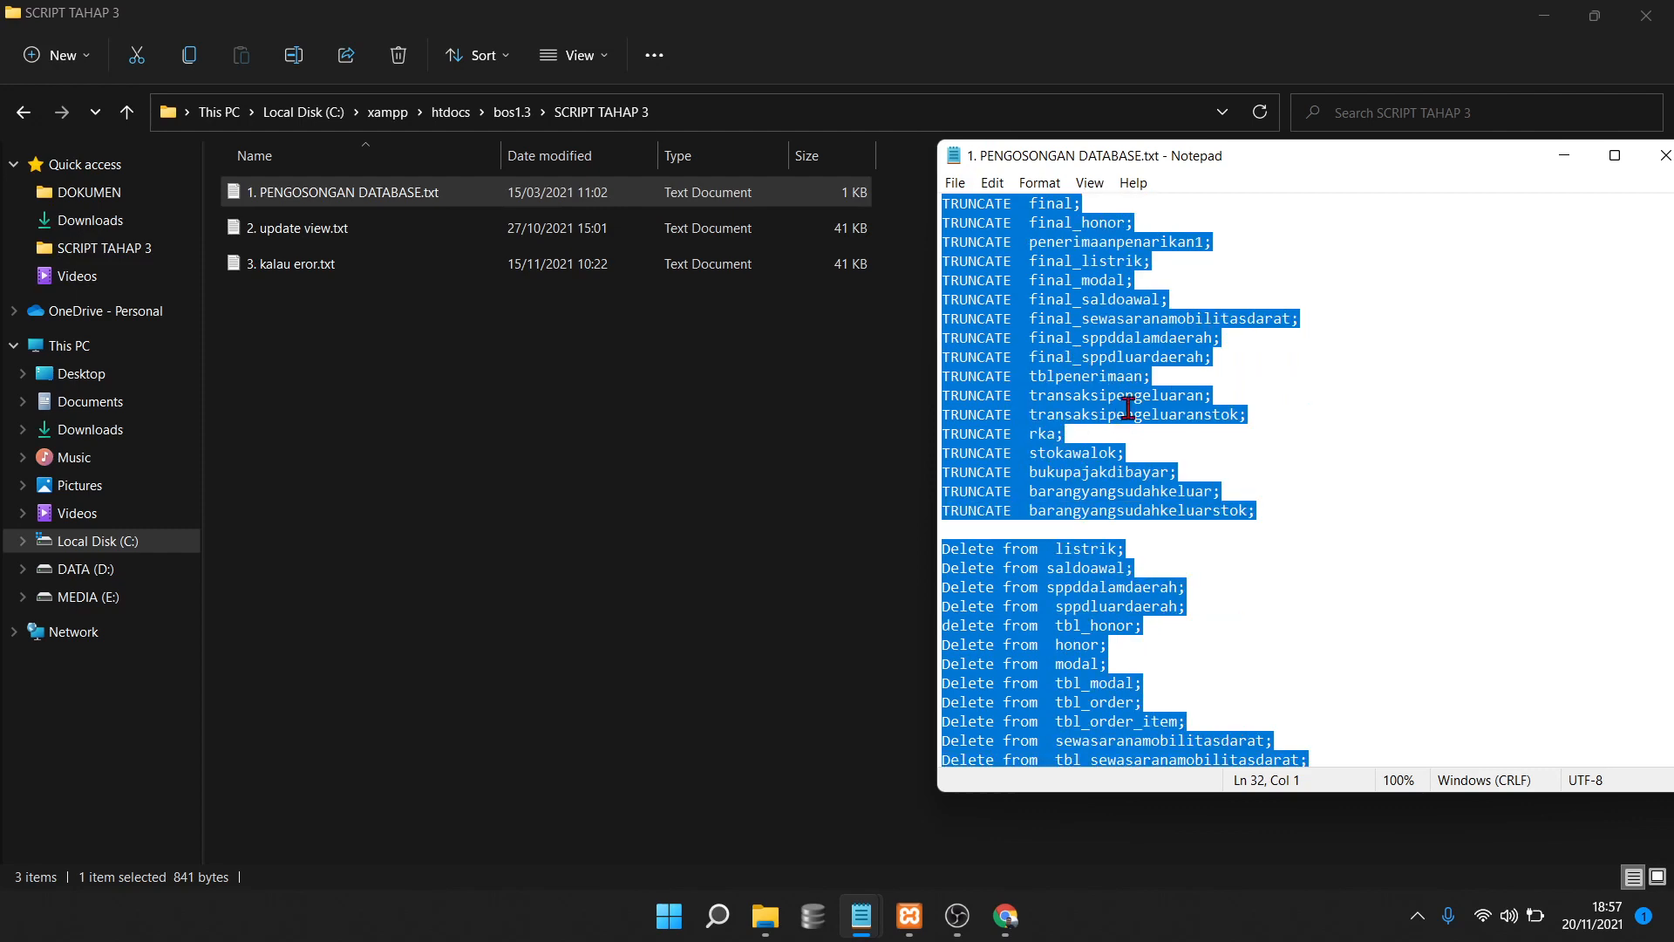
pyautogui.click(1179, 358)
pyautogui.click(1364, 396)
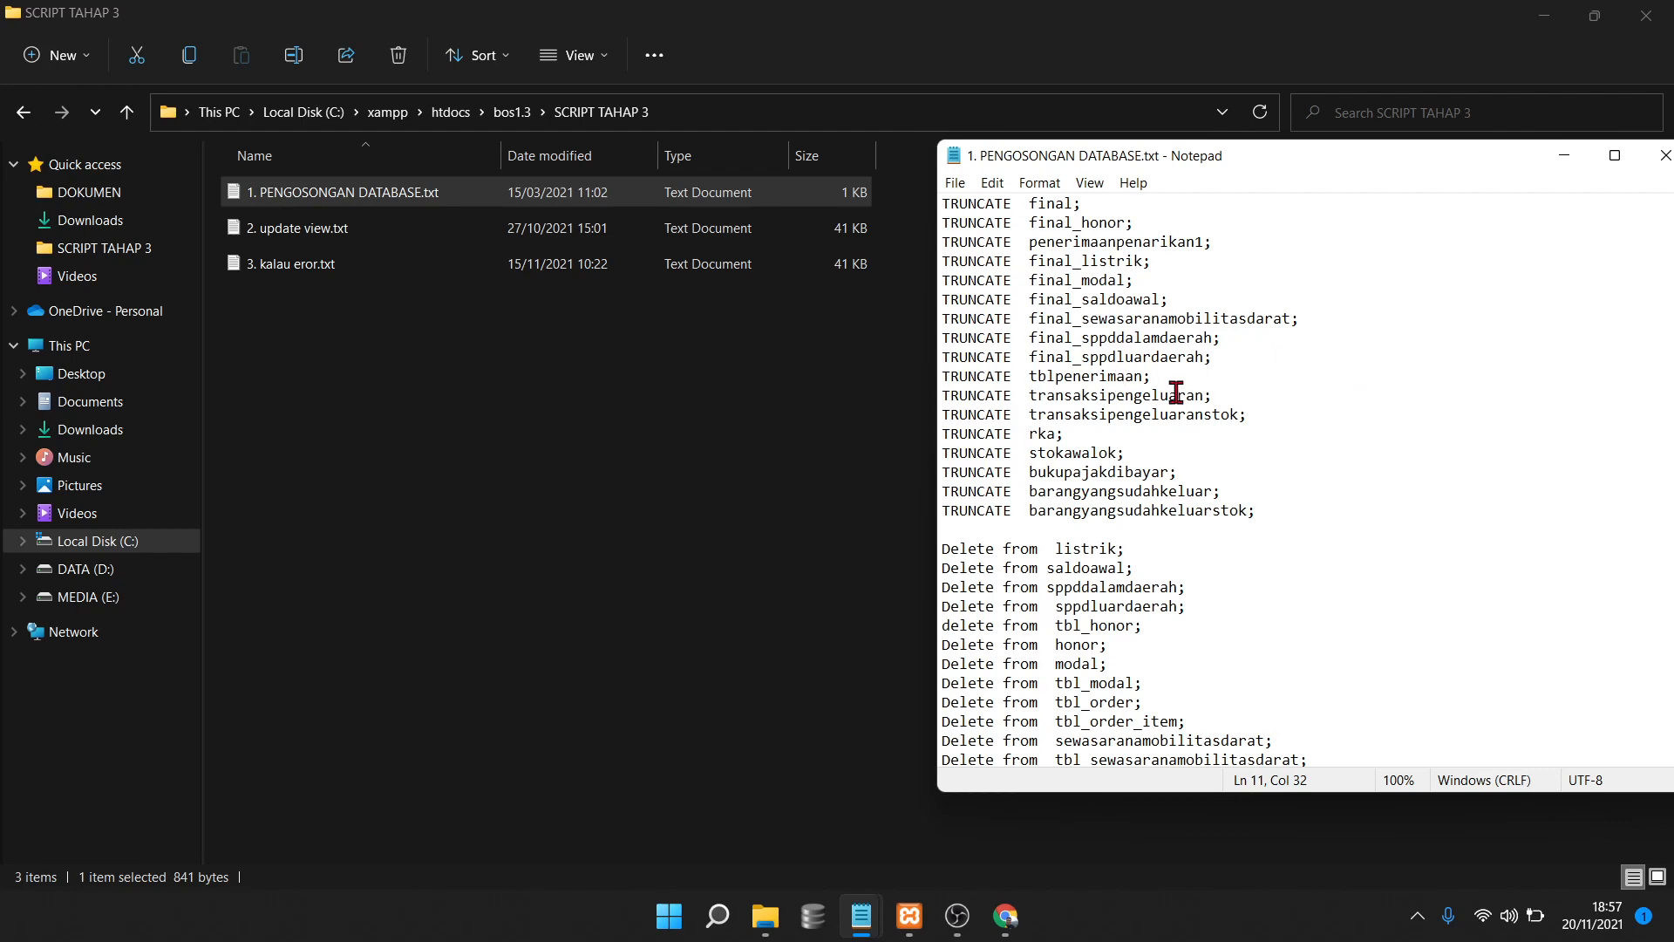
pyautogui.hotkey('ctrl', 'a')
pyautogui.rightClick(1067, 324)
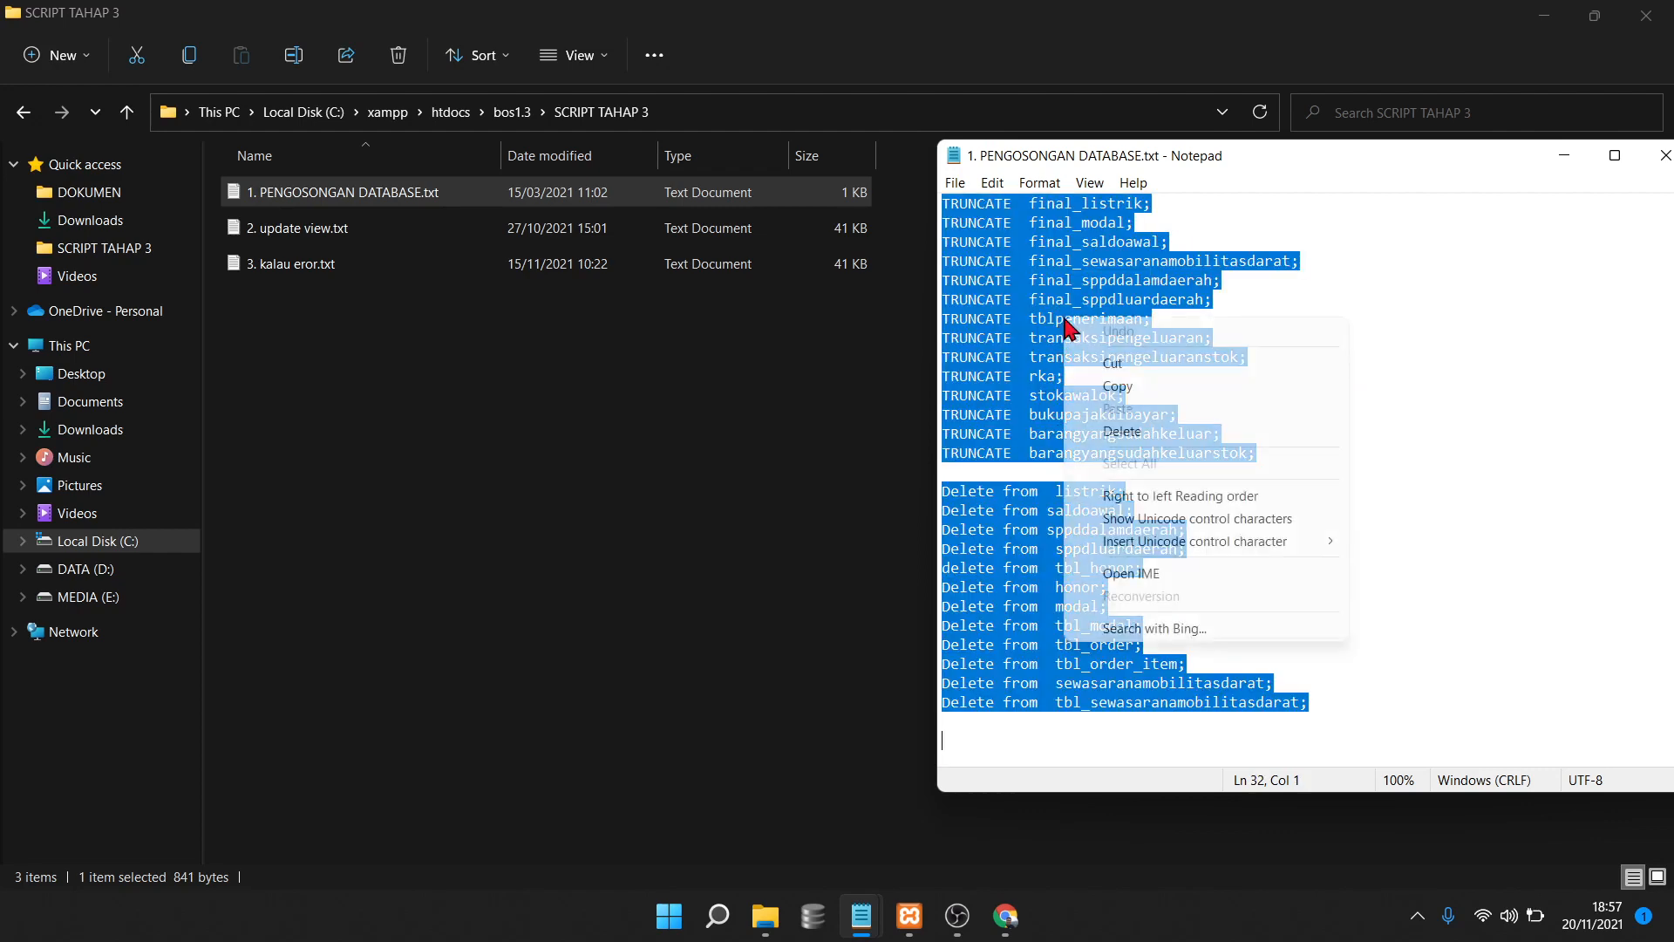
pyautogui.click(1116, 387)
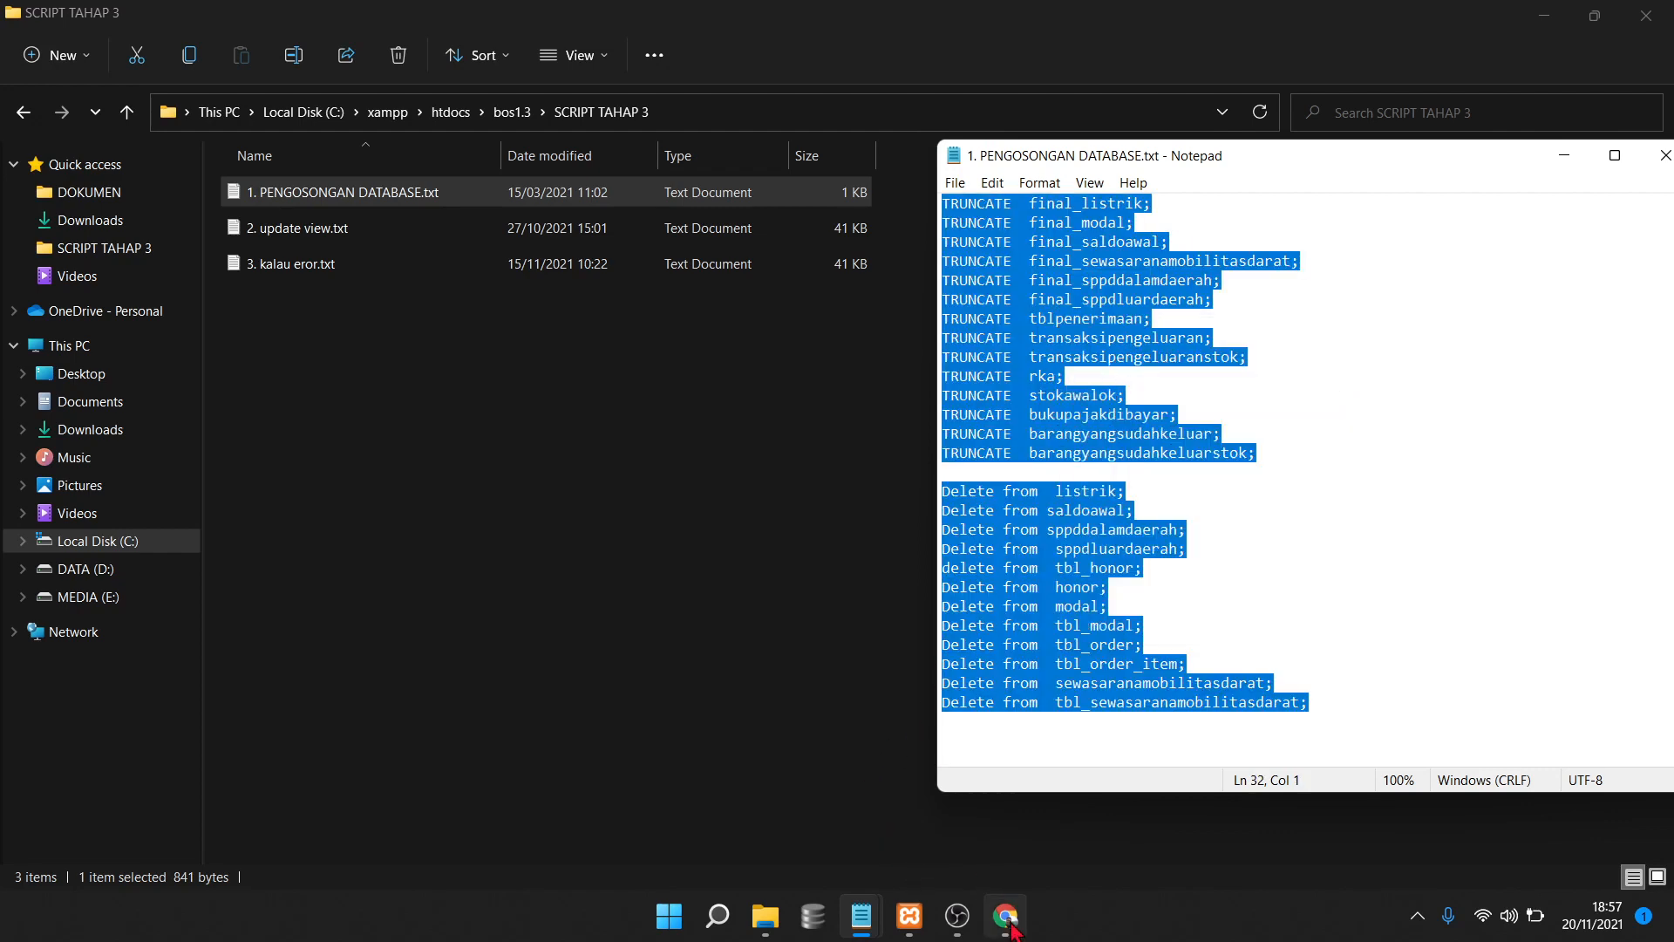
pyautogui.click(1006, 916)
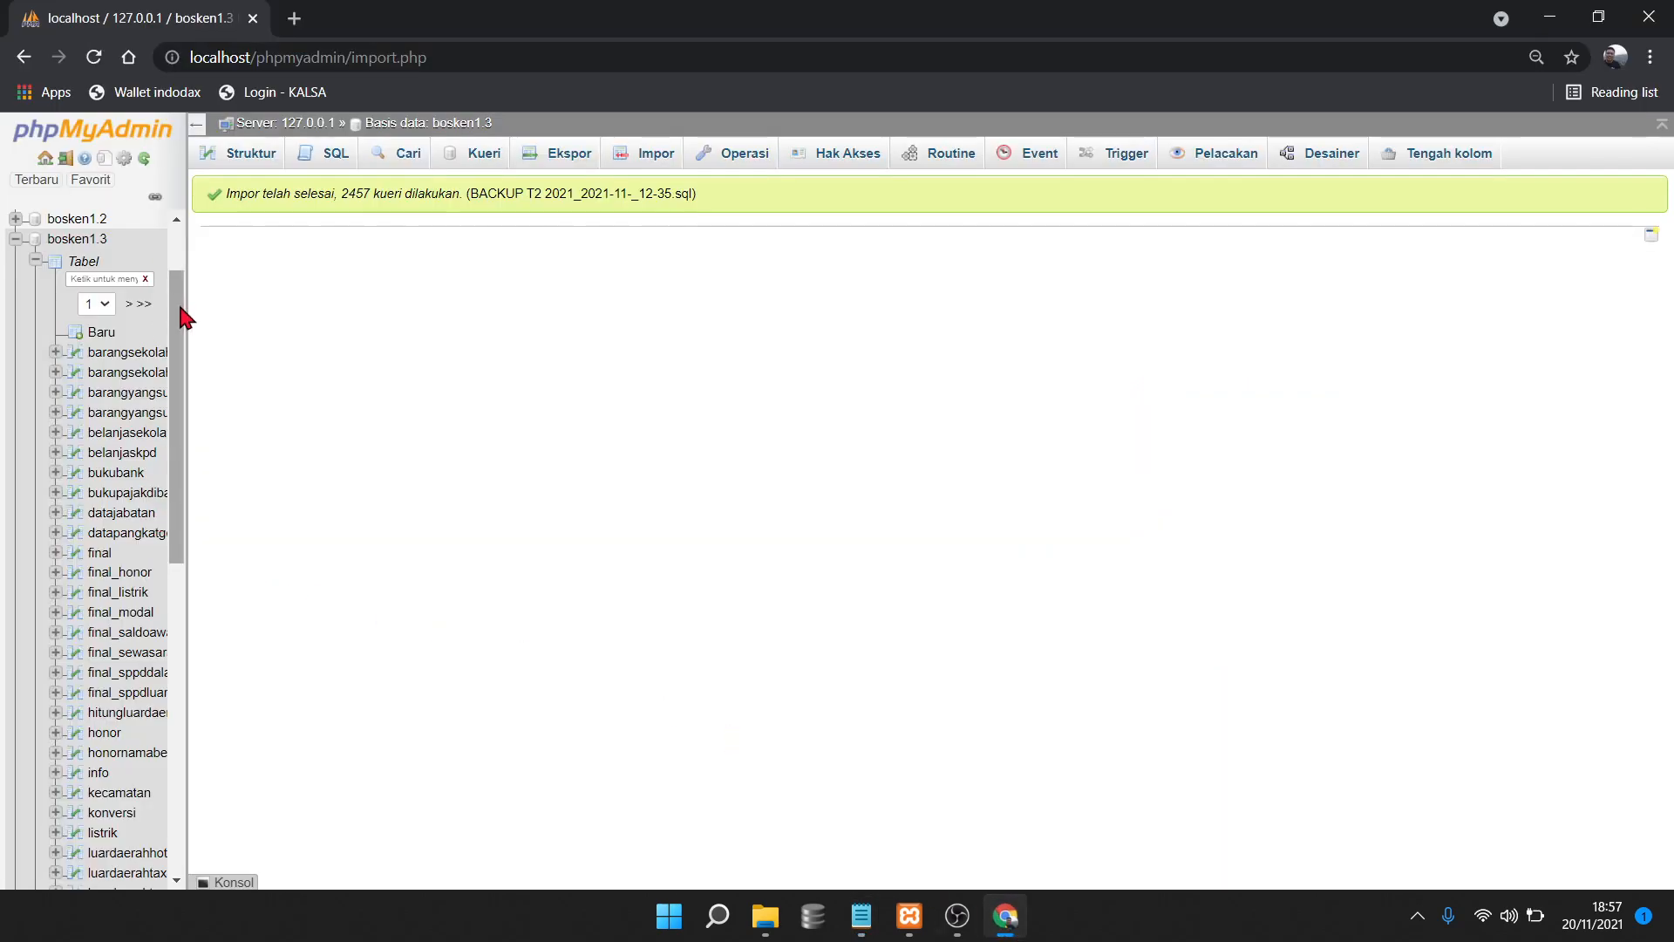
# Paste the emptying script into bosken1.3's SQL query box
pyautogui.moveTo(180, 314); pyautogui.dragTo(189, 223)
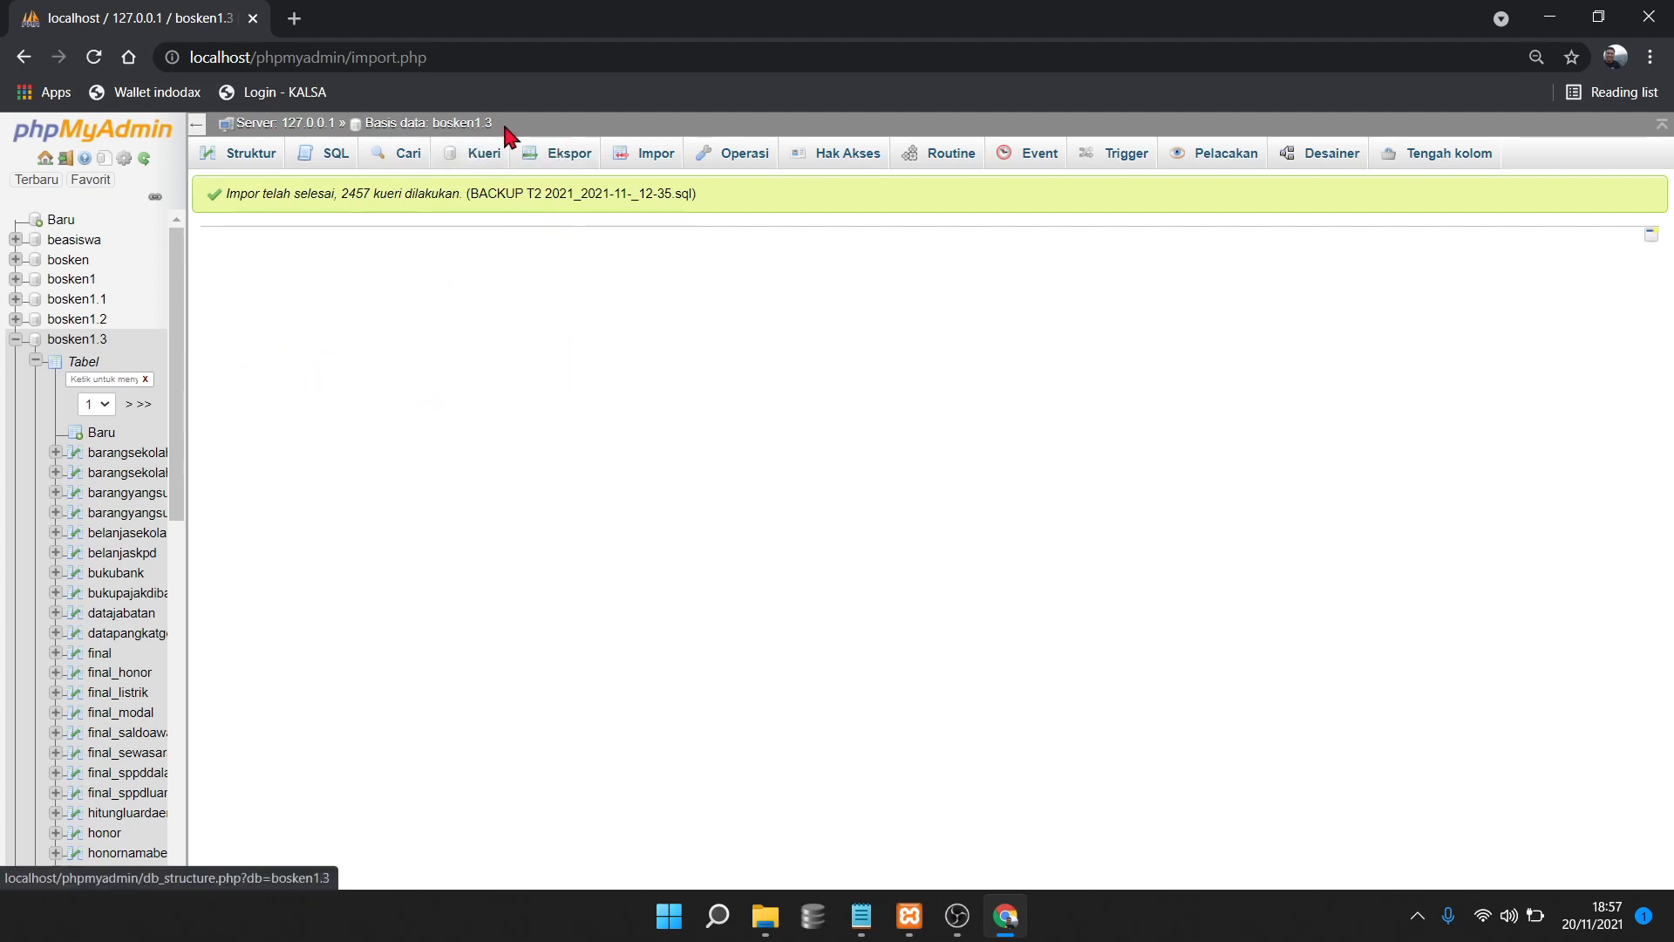
pyautogui.click(329, 150)
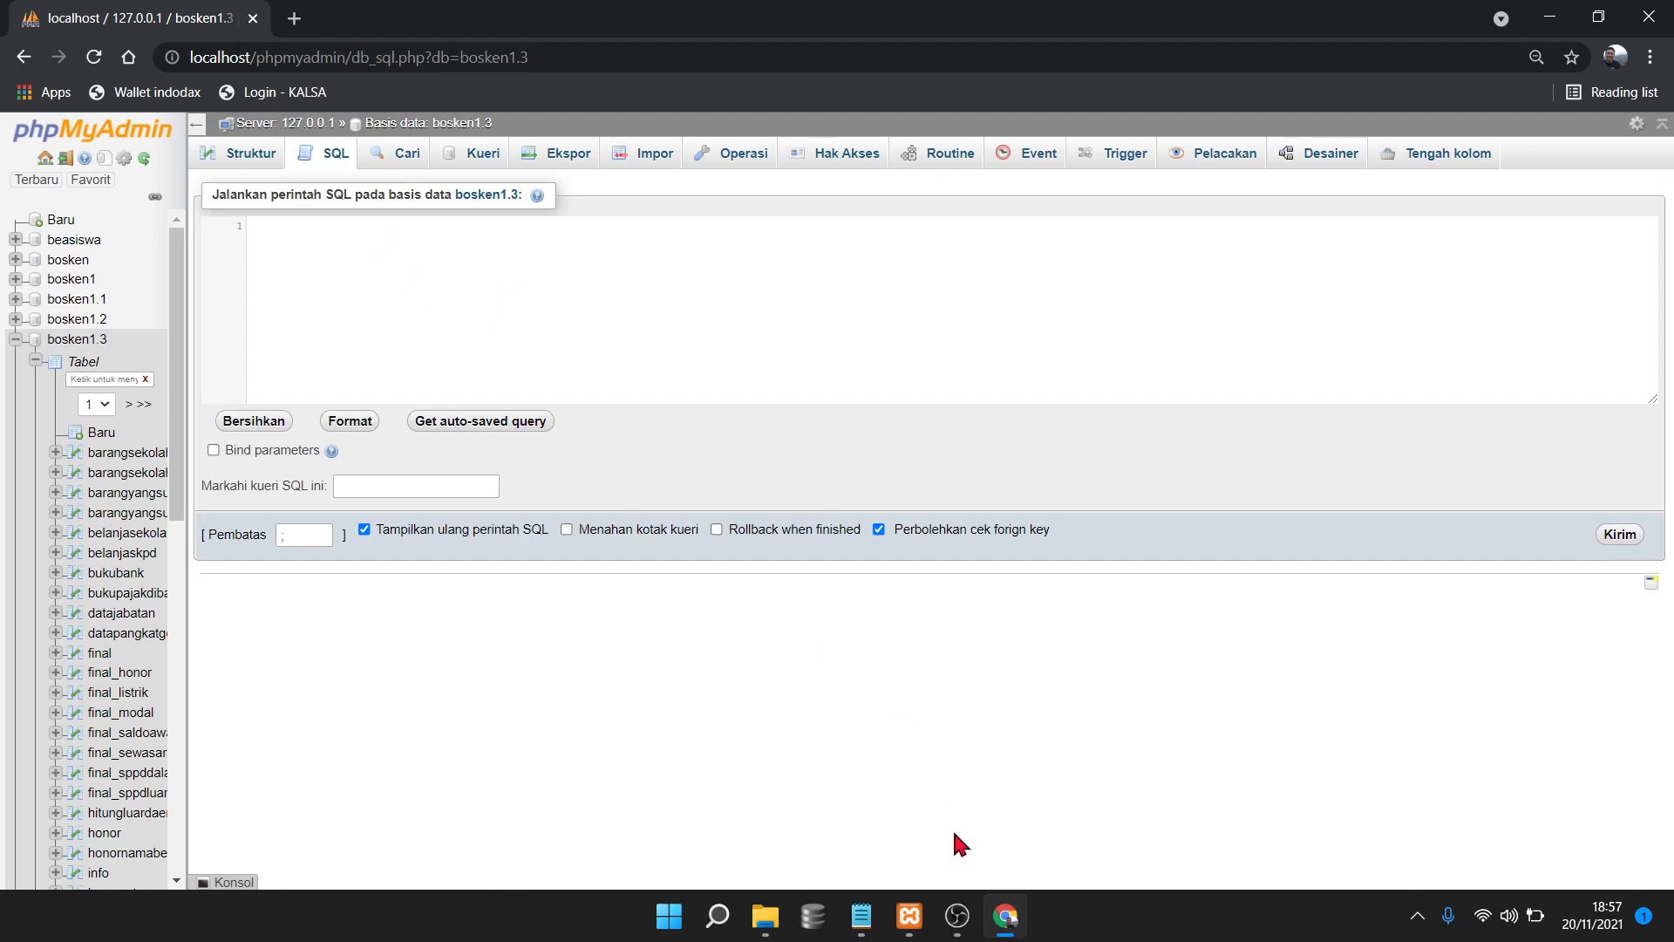
pyautogui.click(860, 915)
pyautogui.click(950, 782)
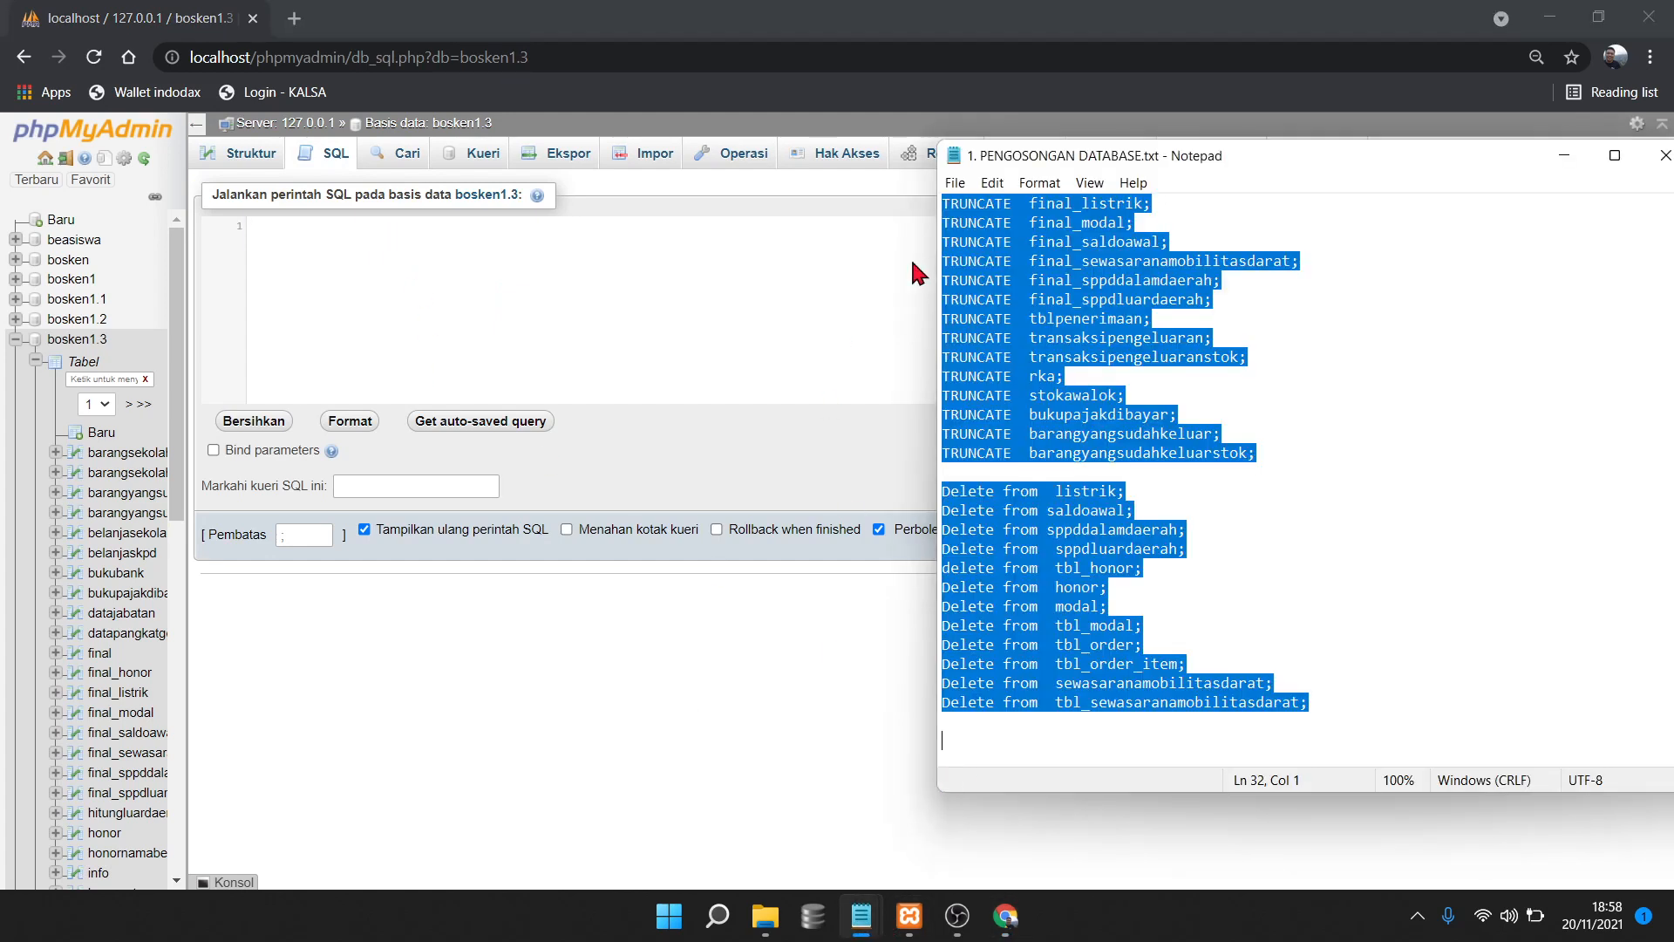
pyautogui.click(655, 293)
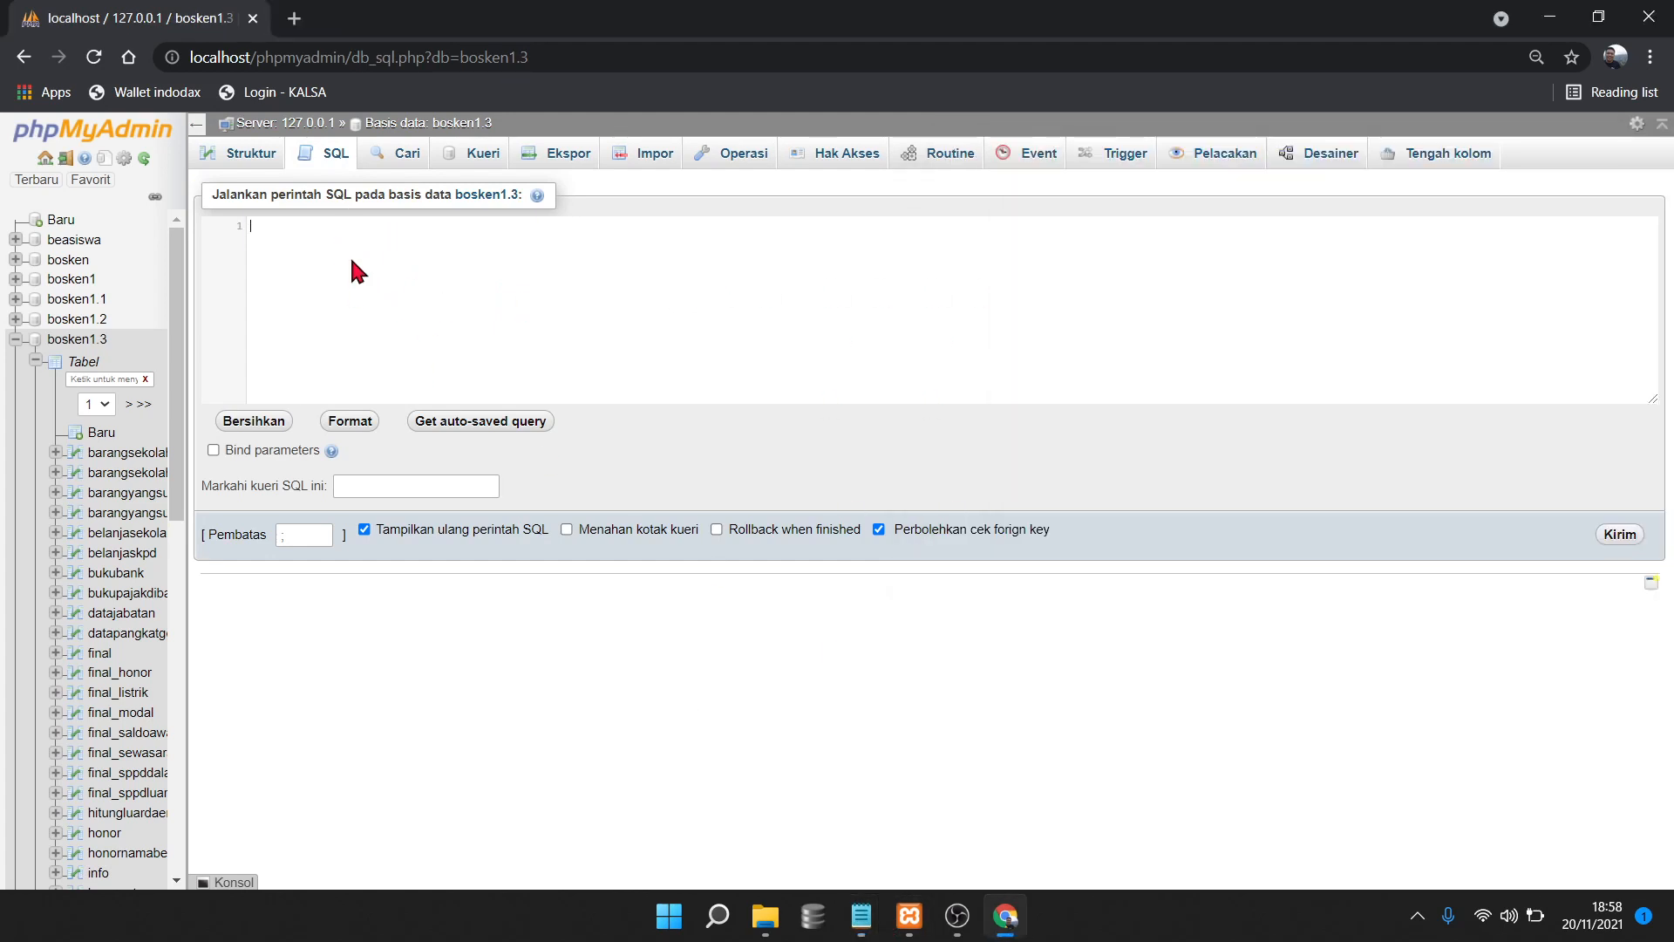
pyautogui.rightClick(355, 224)
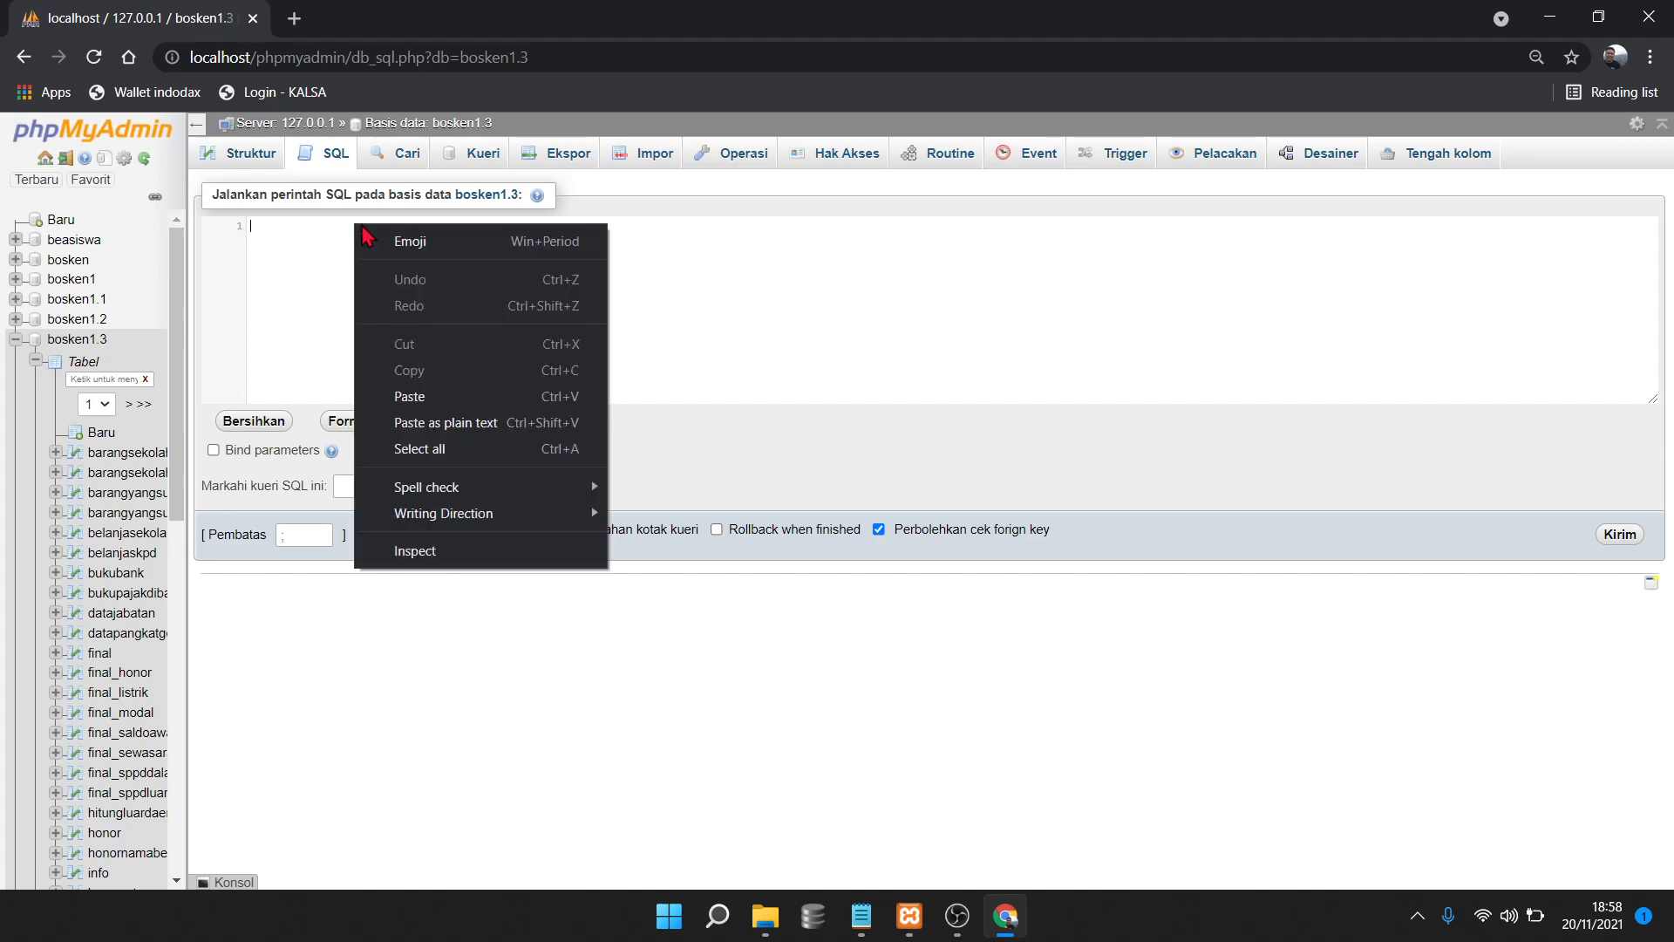
pyautogui.click(425, 396)
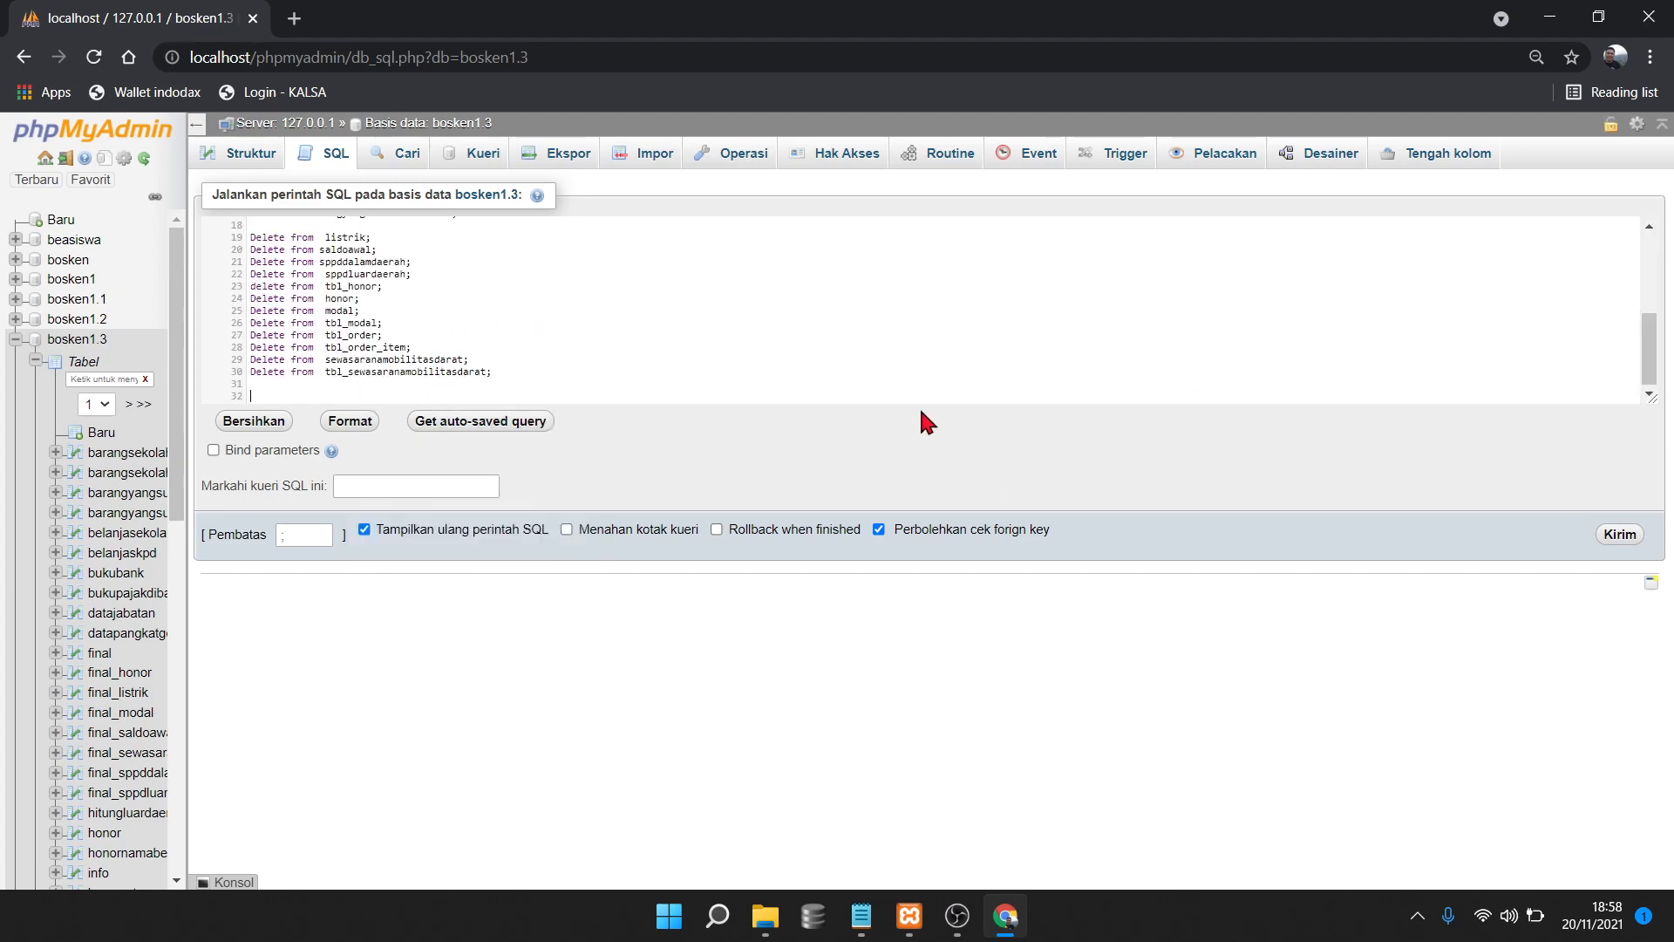
# Run the TRUNCATE script with Kirim and confirm OK, then return to a blank SQL box
pyautogui.click(1618, 538)
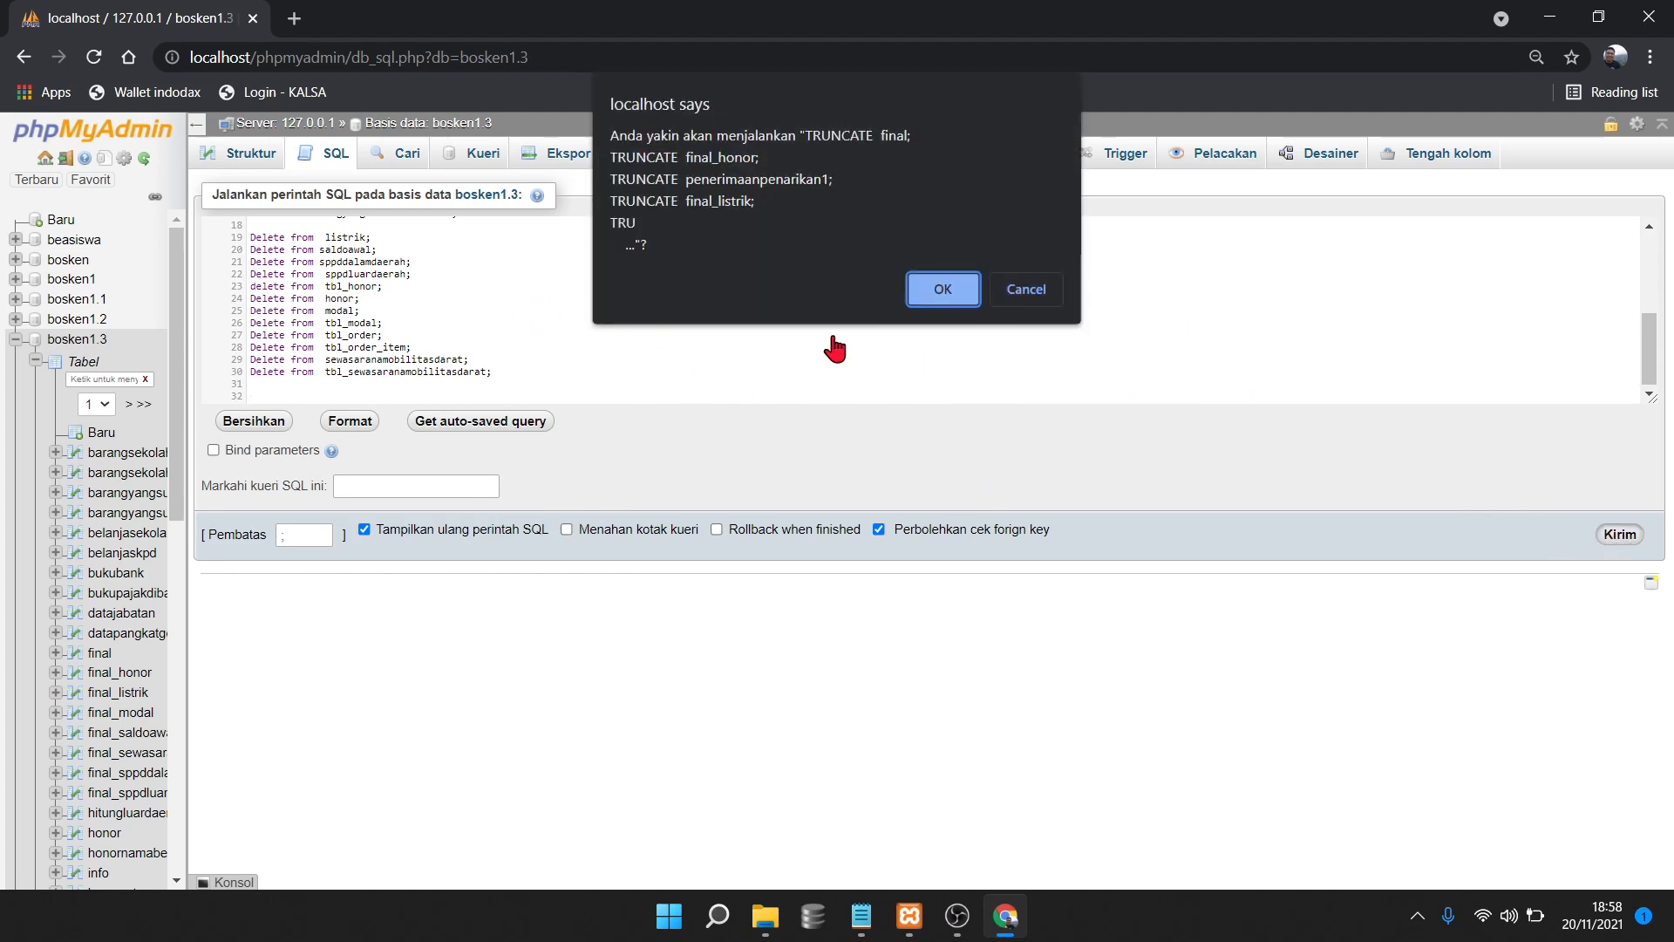
pyautogui.click(930, 294)
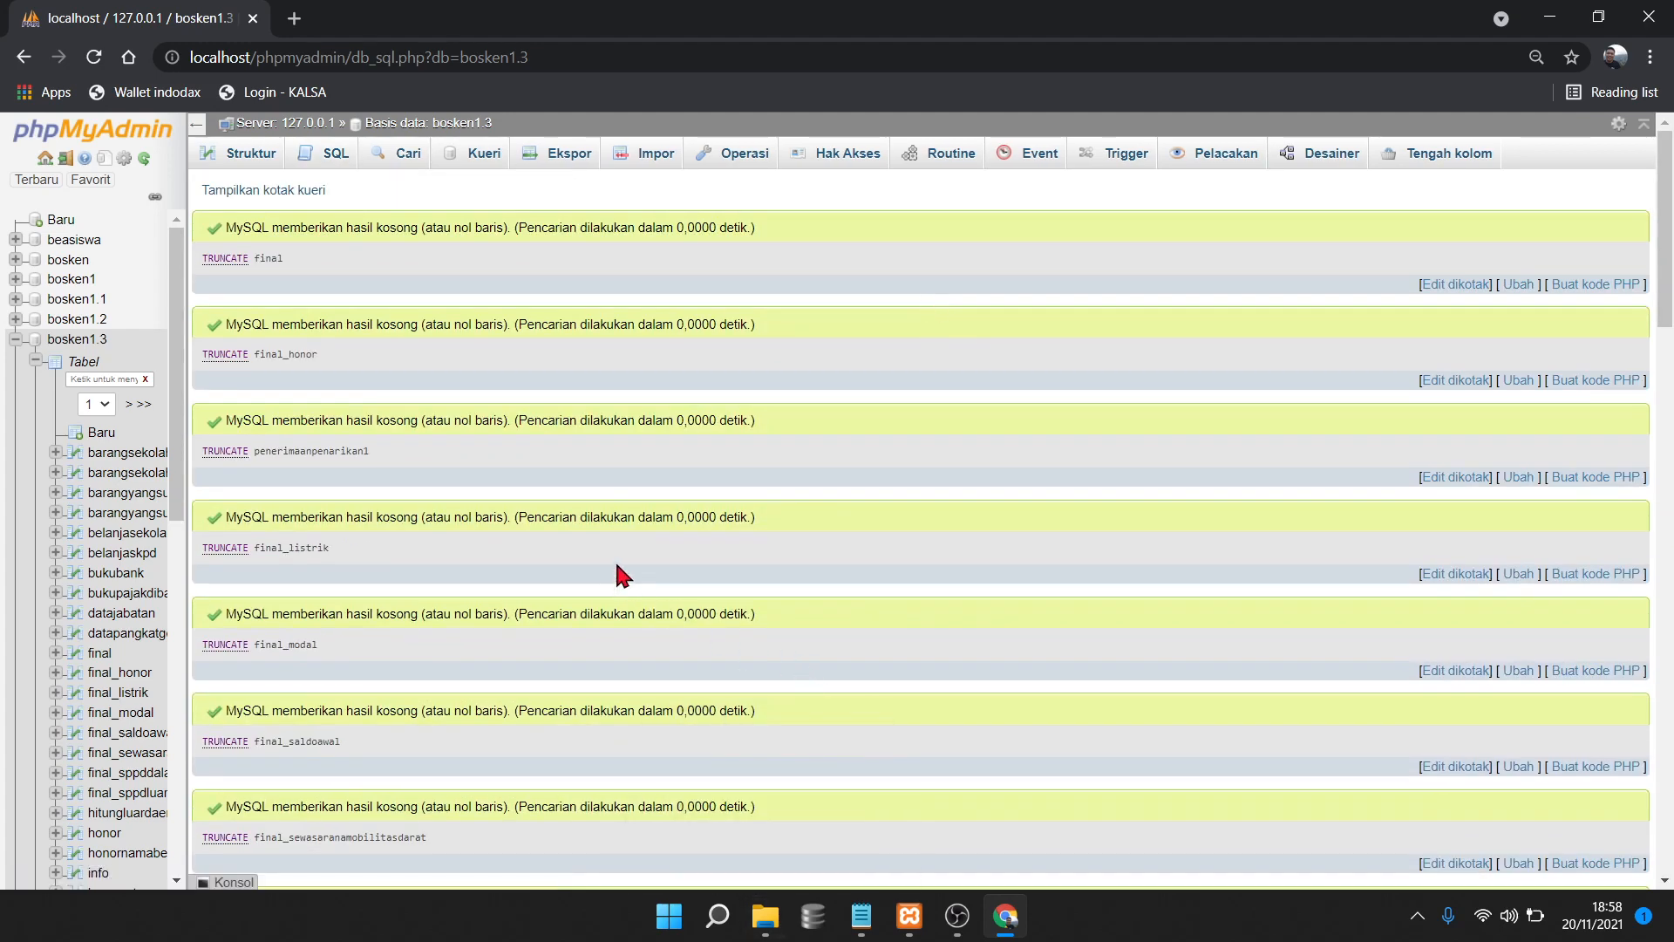
pyautogui.moveTo(1672, 225)
pyautogui.mouseDown()
pyautogui.moveTo(1672, 776)
pyautogui.moveTo(1673, 222)
pyautogui.mouseUp()
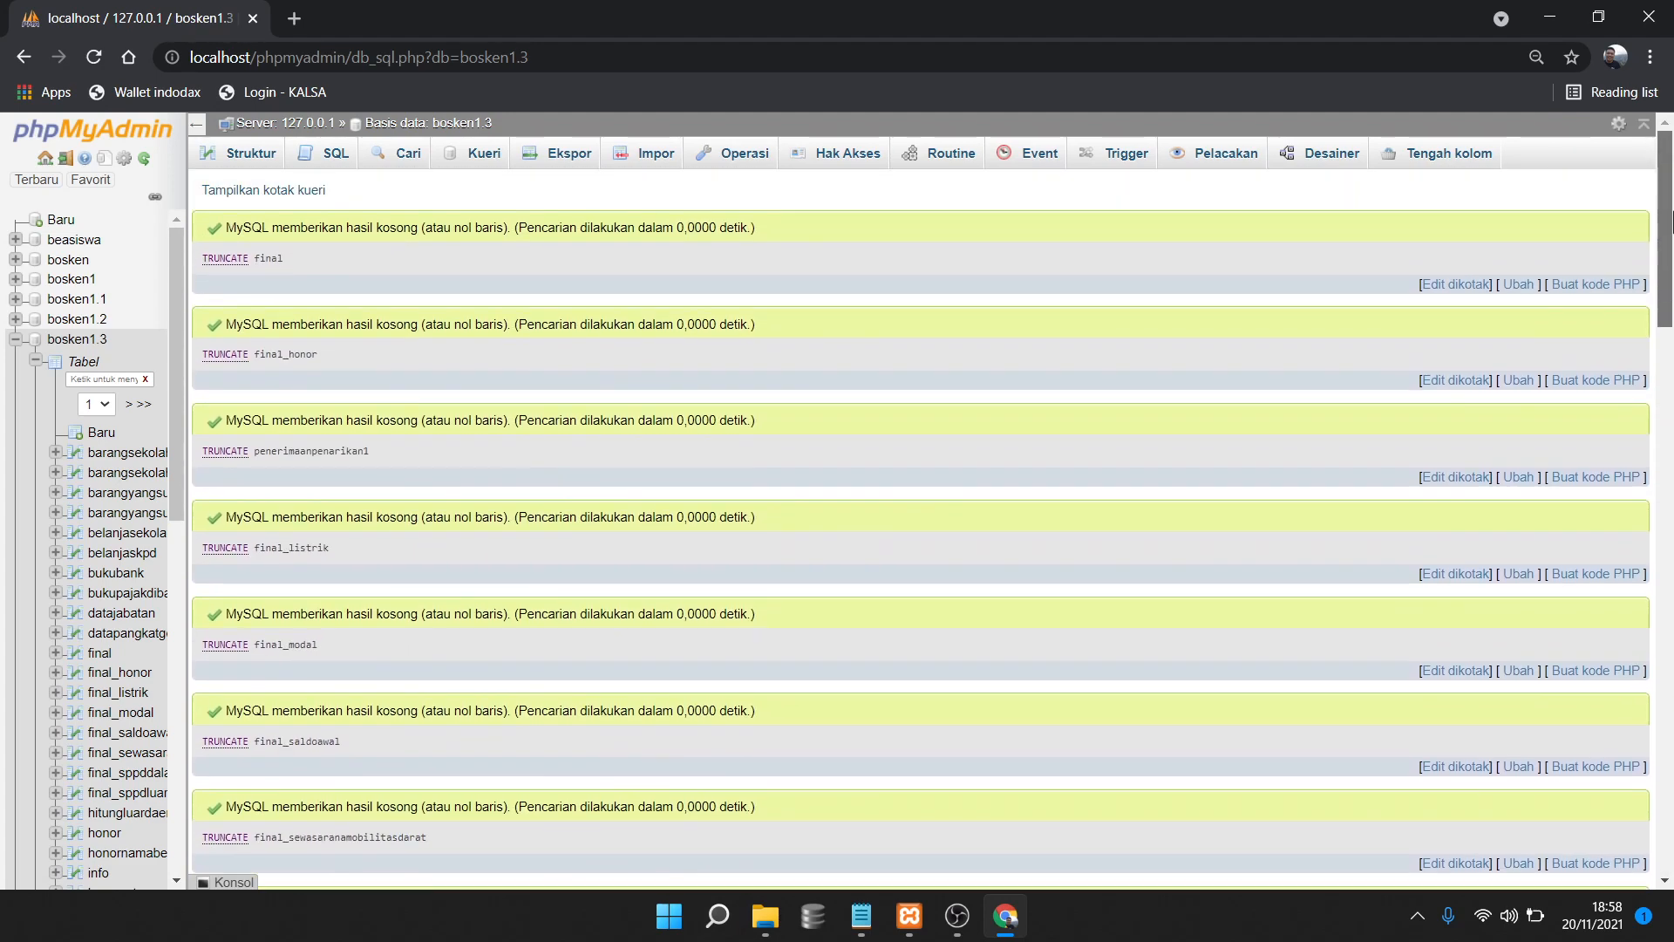
pyautogui.click(339, 160)
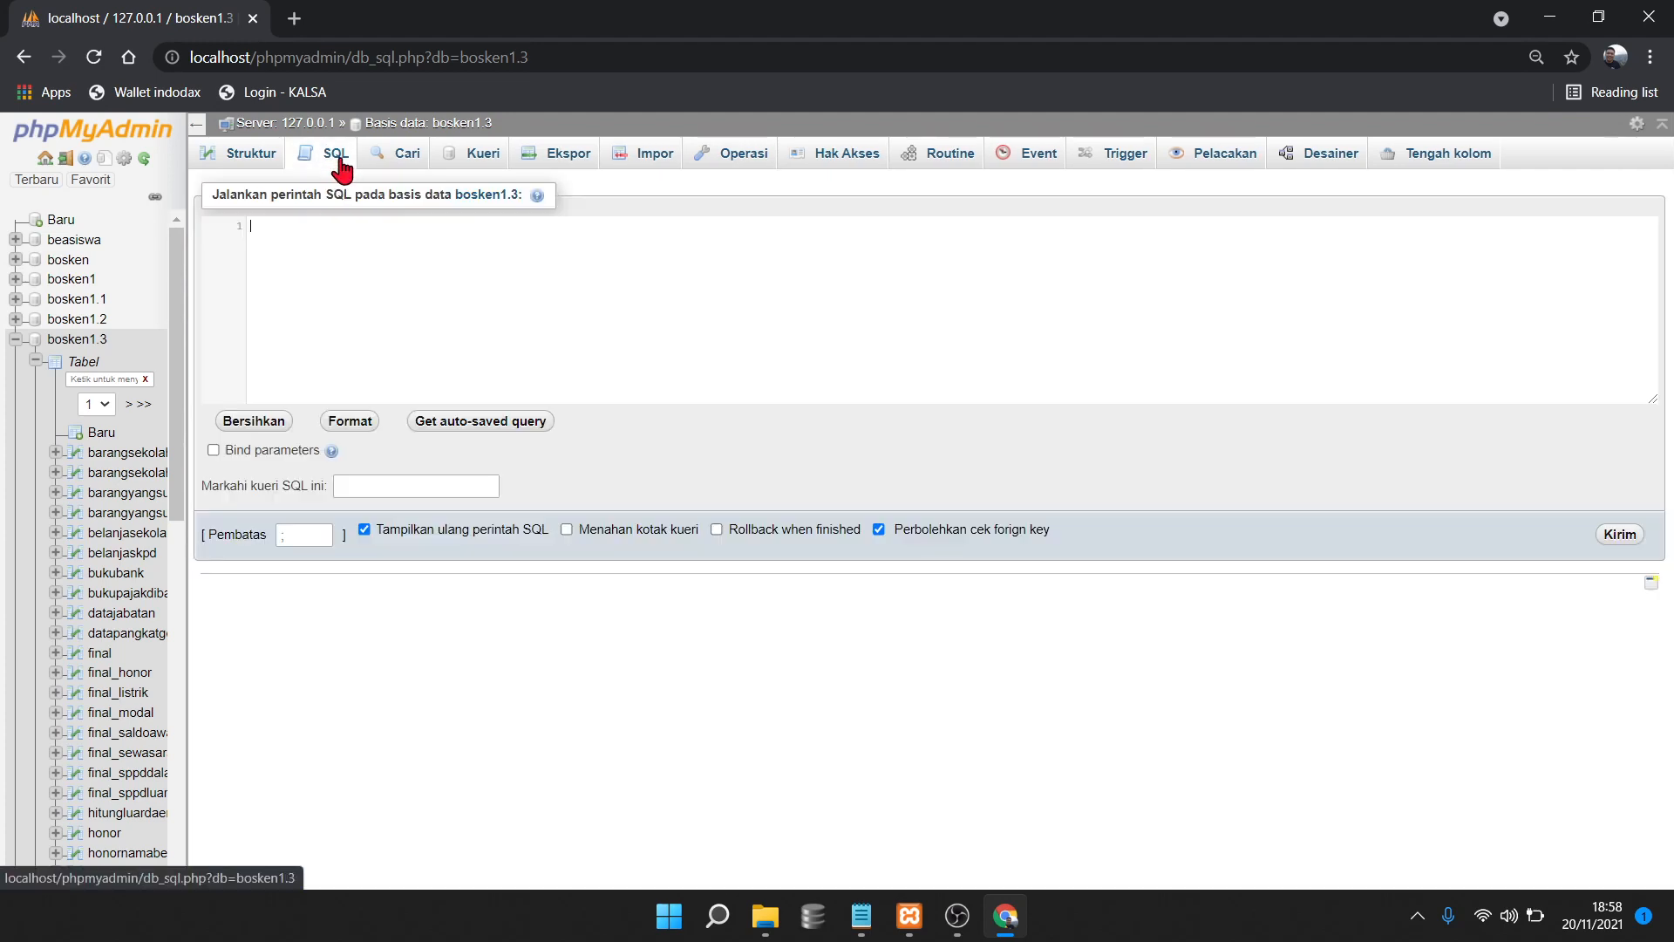
# Open 2. update view.txt from SCRIPT TAHAP 3 and copy its entire contents
pyautogui.click(766, 916)
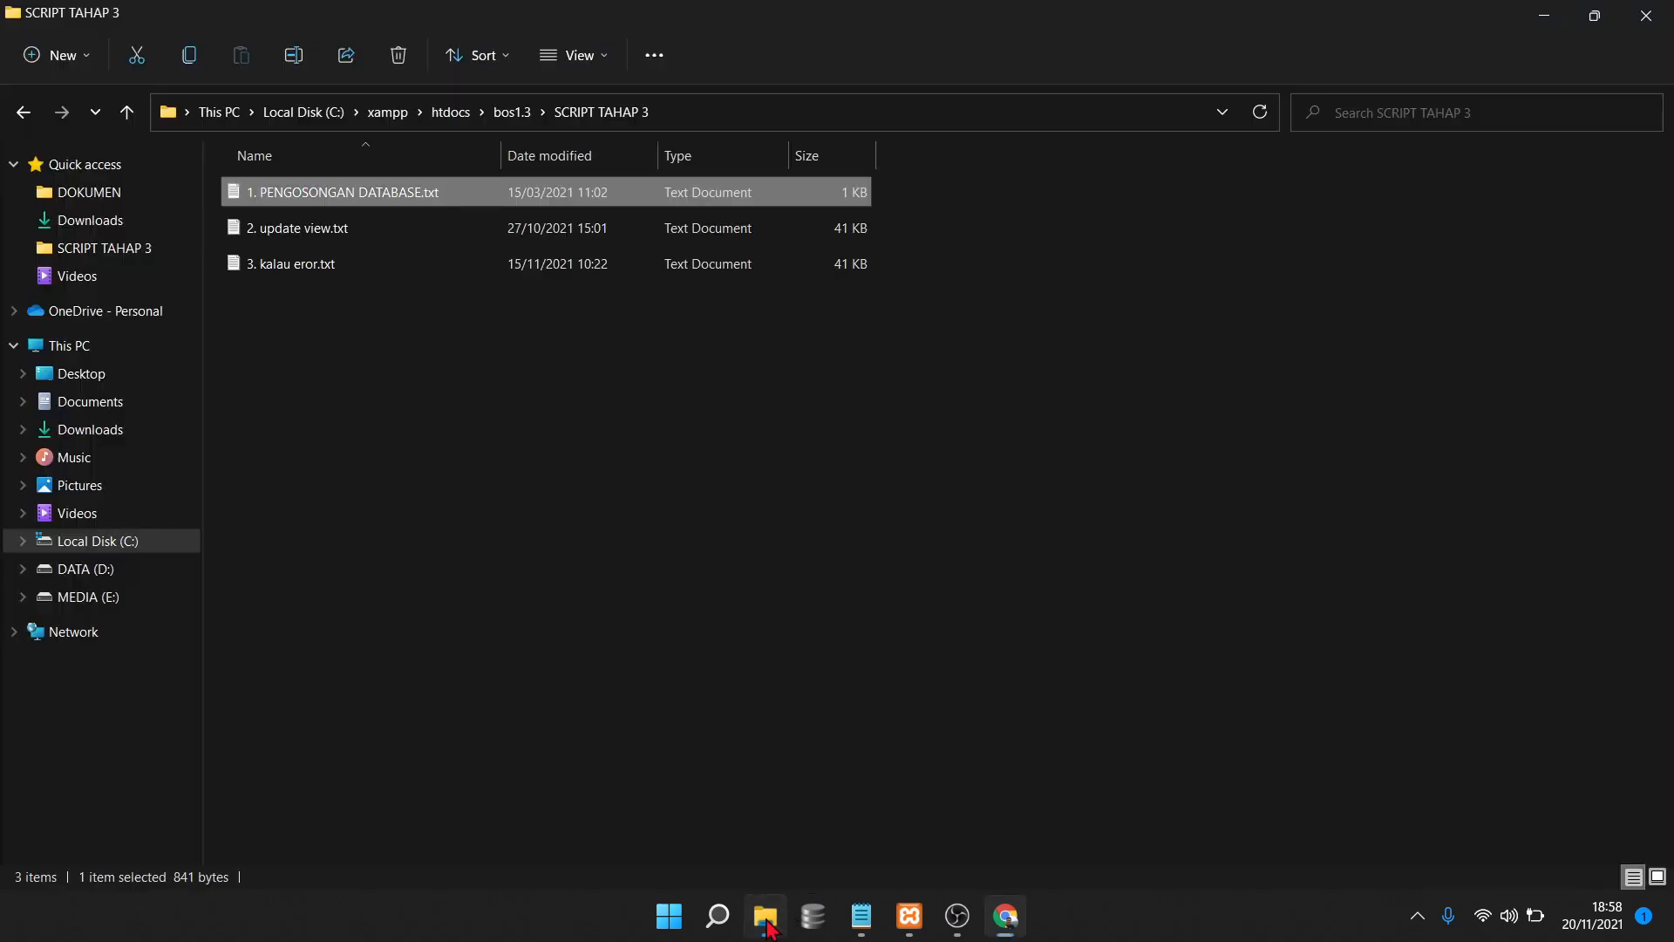
pyautogui.click(305, 230)
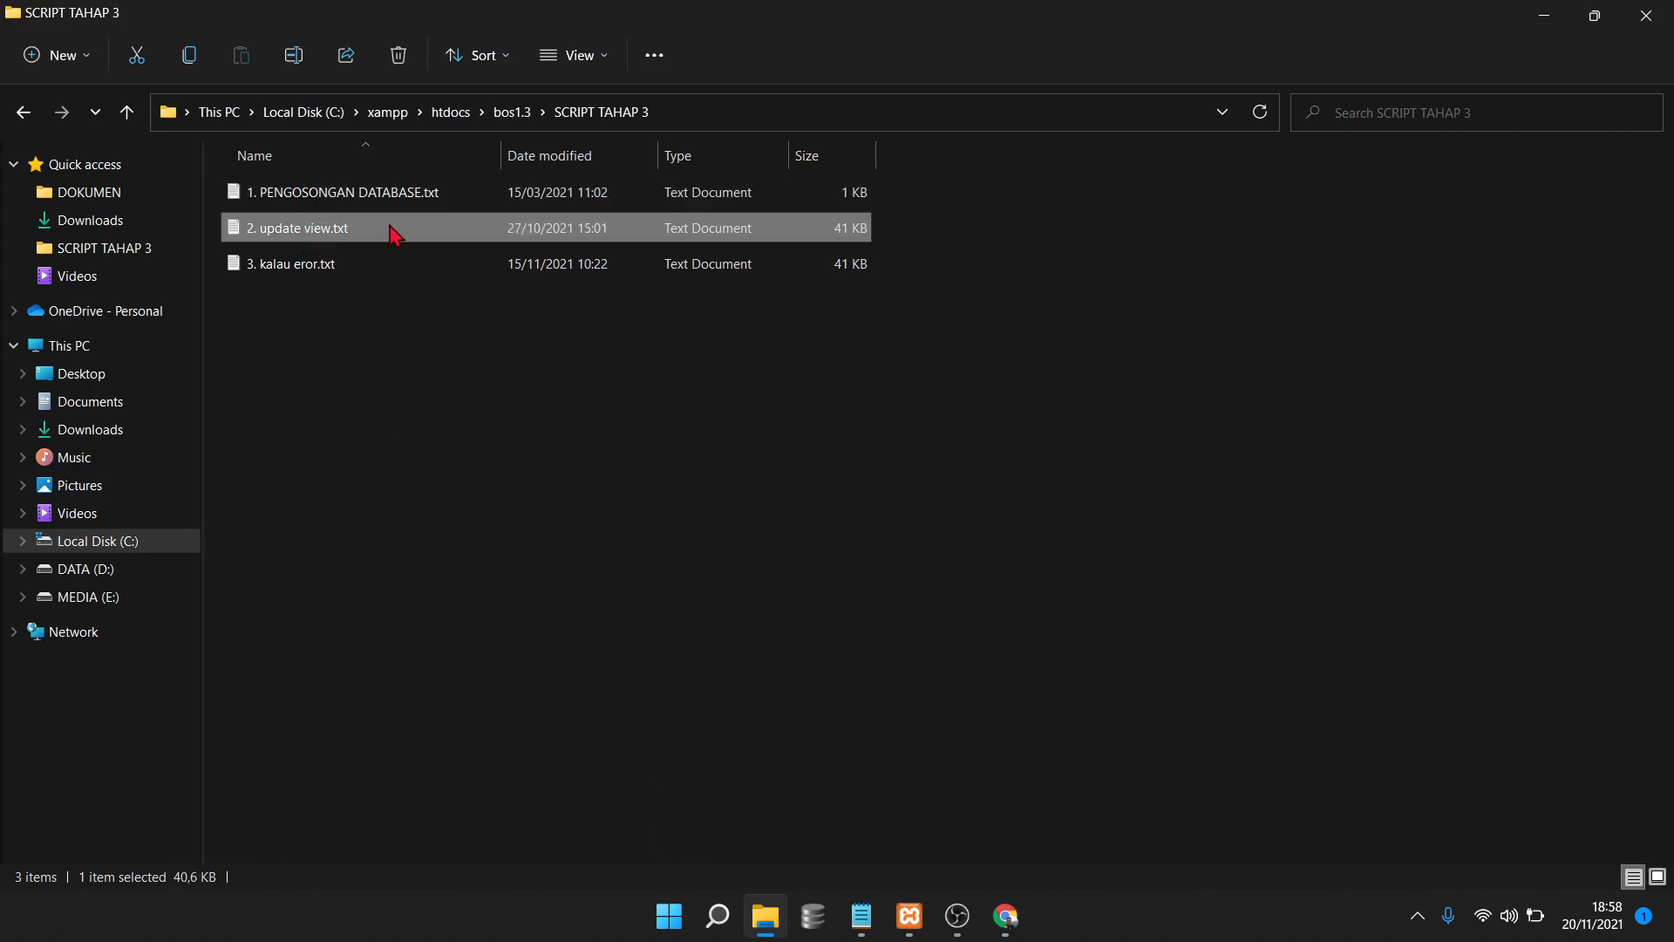
pyautogui.doubleClick(395, 231)
pyautogui.click(1103, 367)
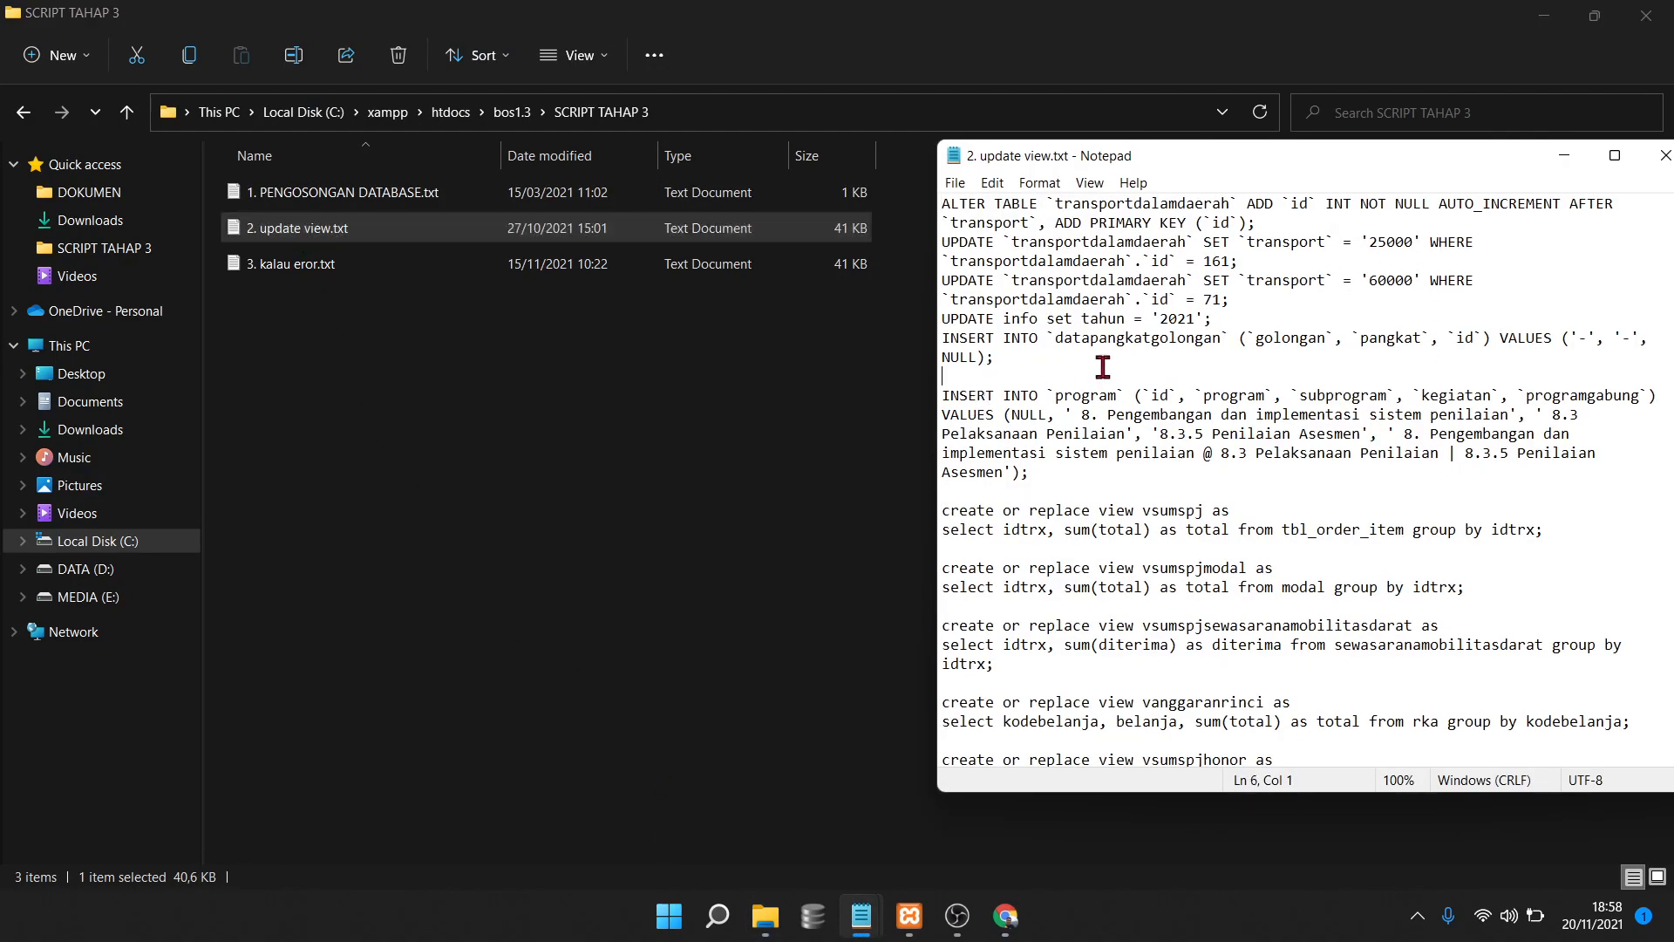
pyautogui.click(1251, 327)
pyautogui.hotkey('ctrl', 'a')
pyautogui.rightClick(1096, 330)
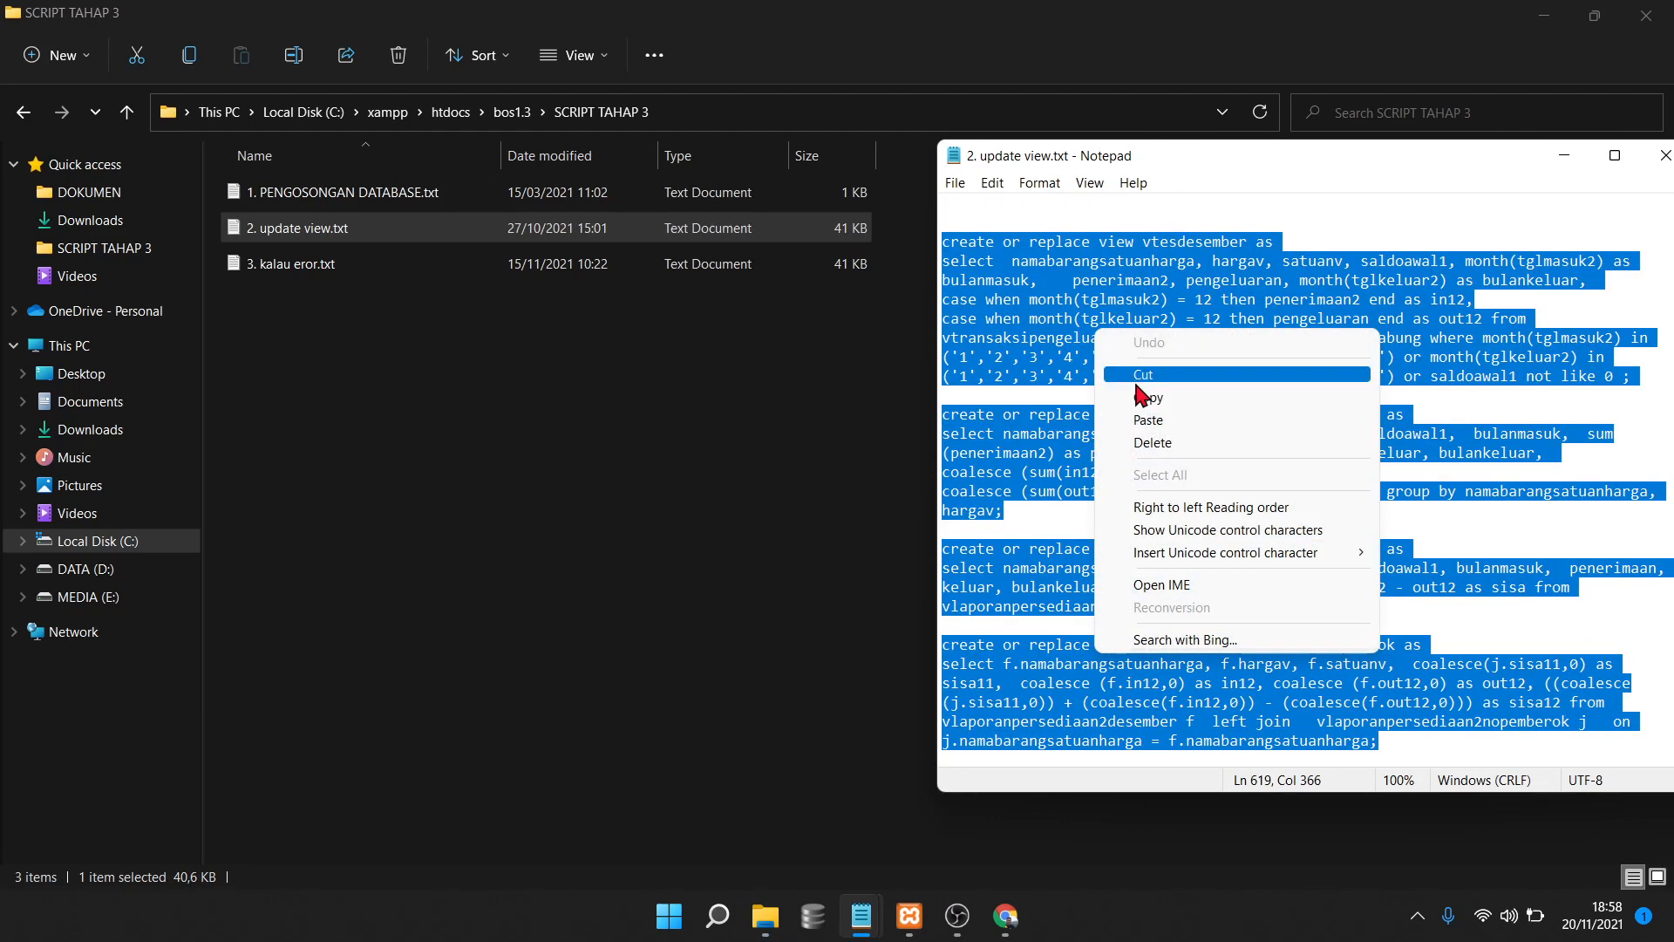
pyautogui.click(1147, 398)
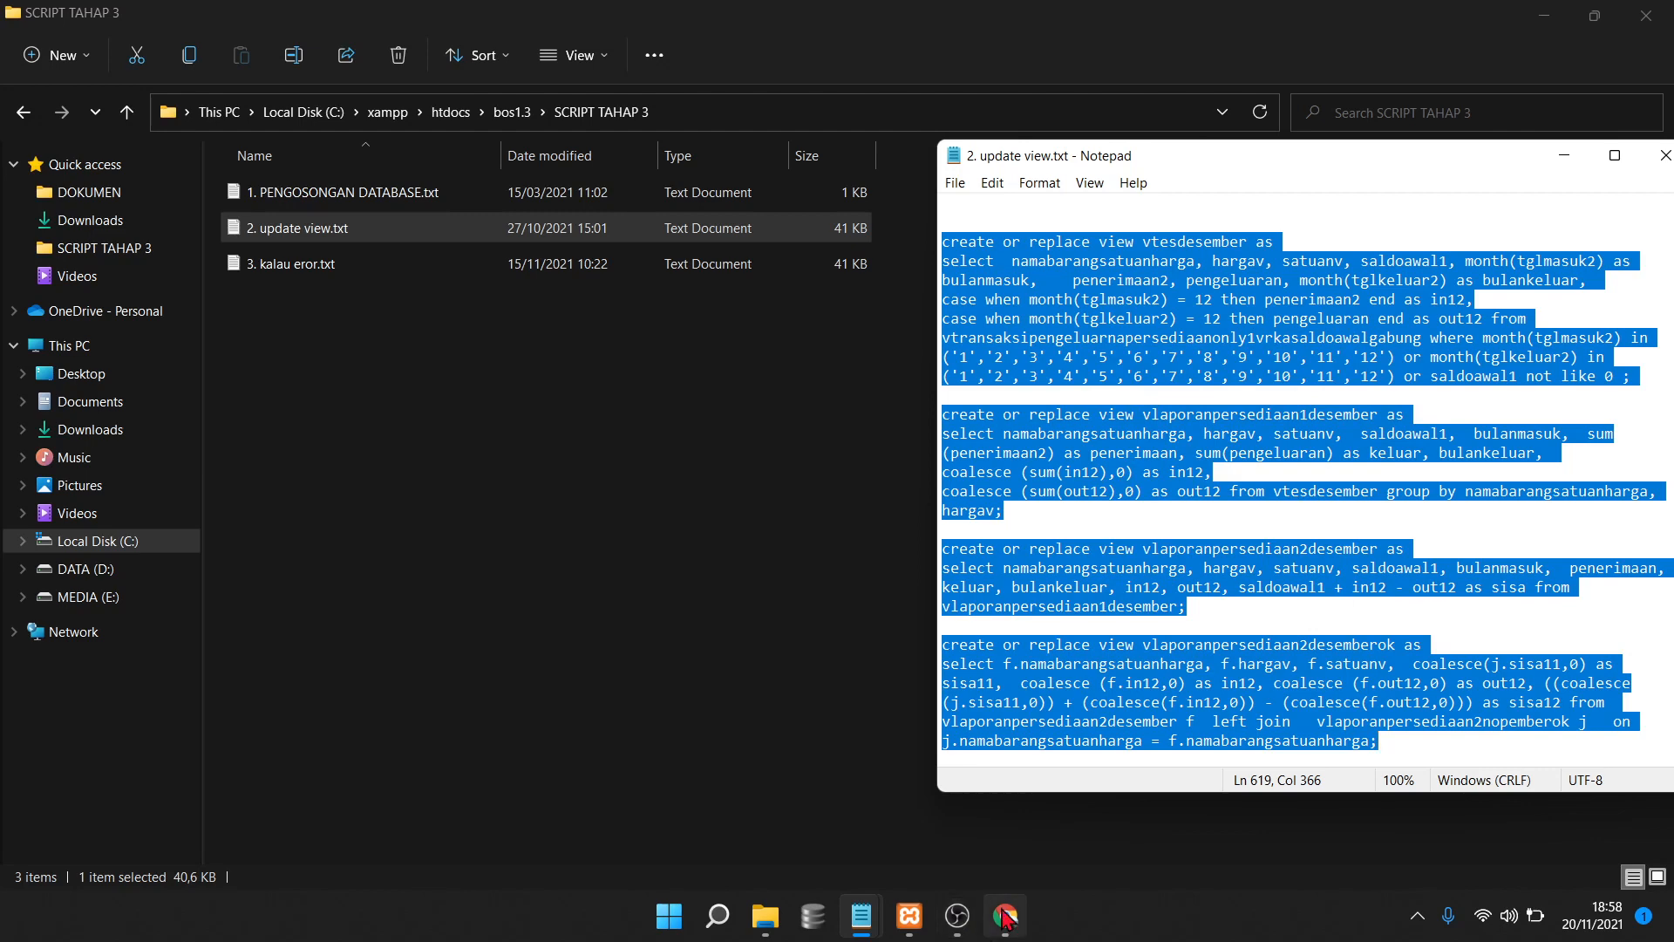
pyautogui.click(1005, 916)
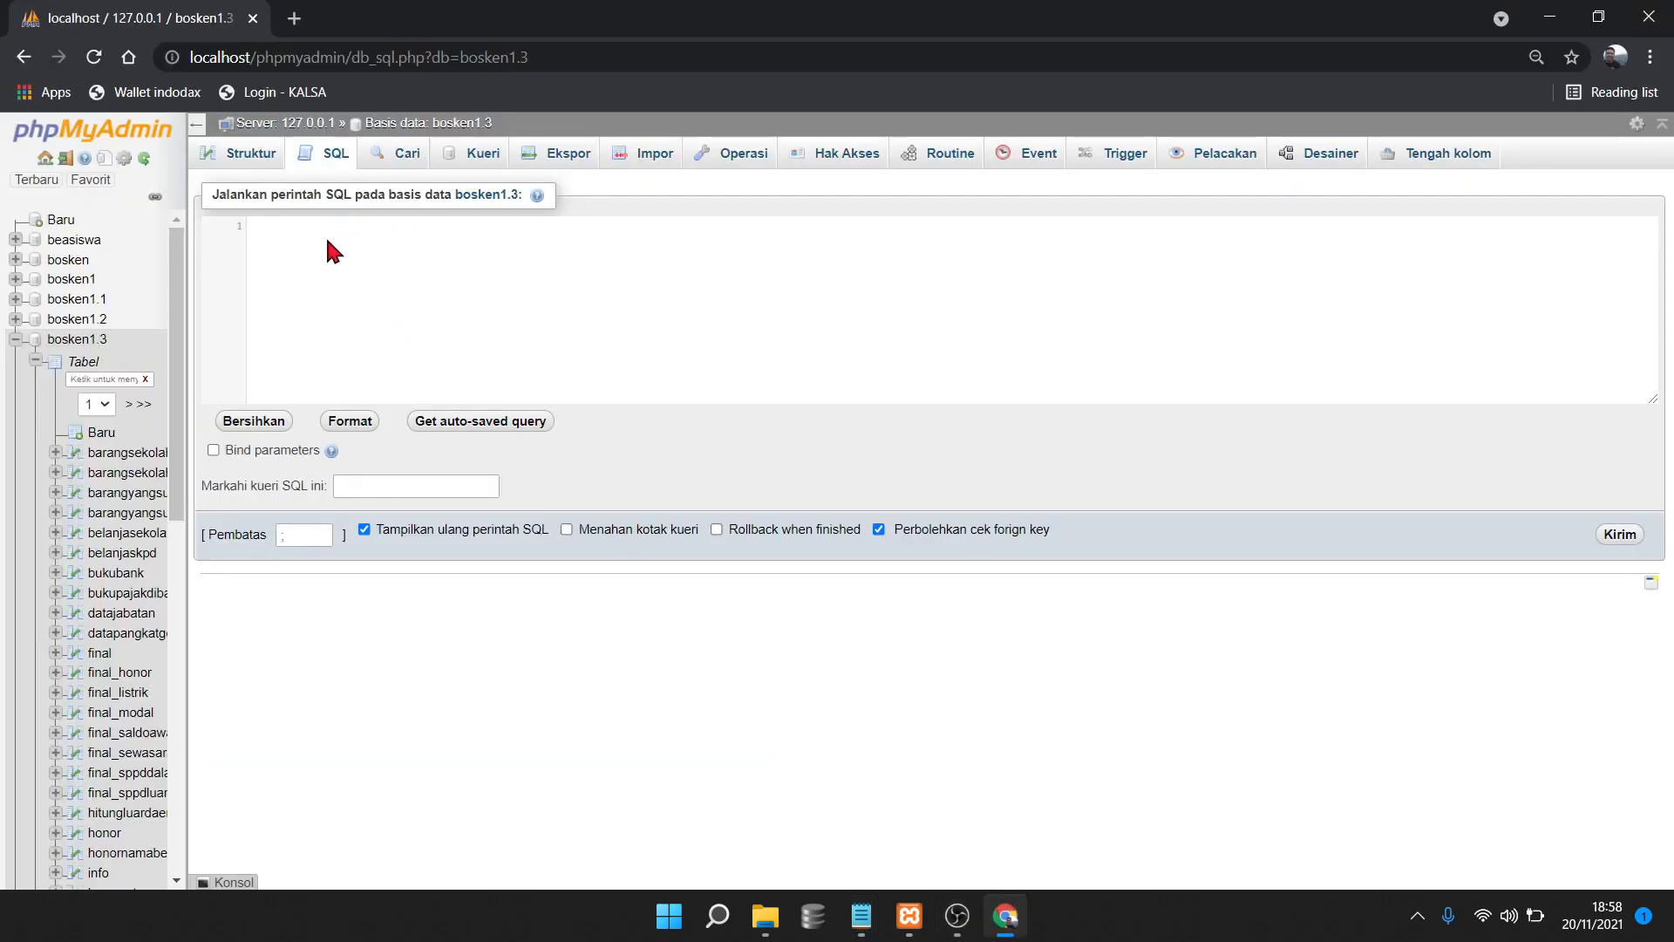
# Paste and run the update view script, which fails with #1060 Duplicate column name 'id'
pyautogui.rightClick(289, 223)
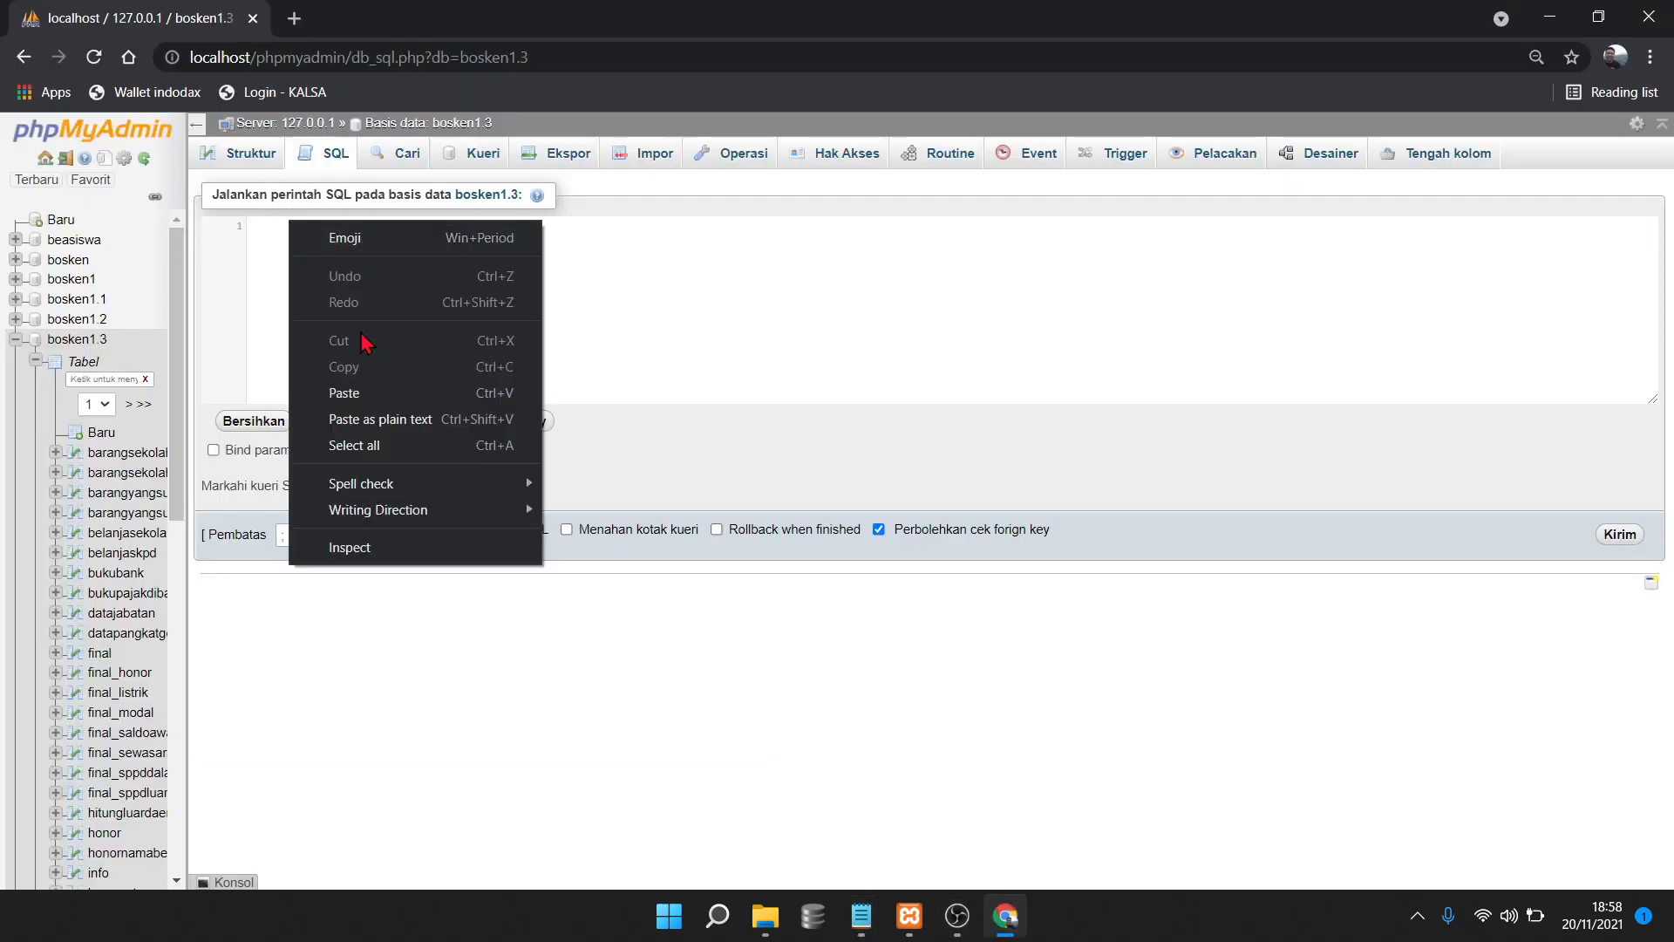
pyautogui.click(371, 392)
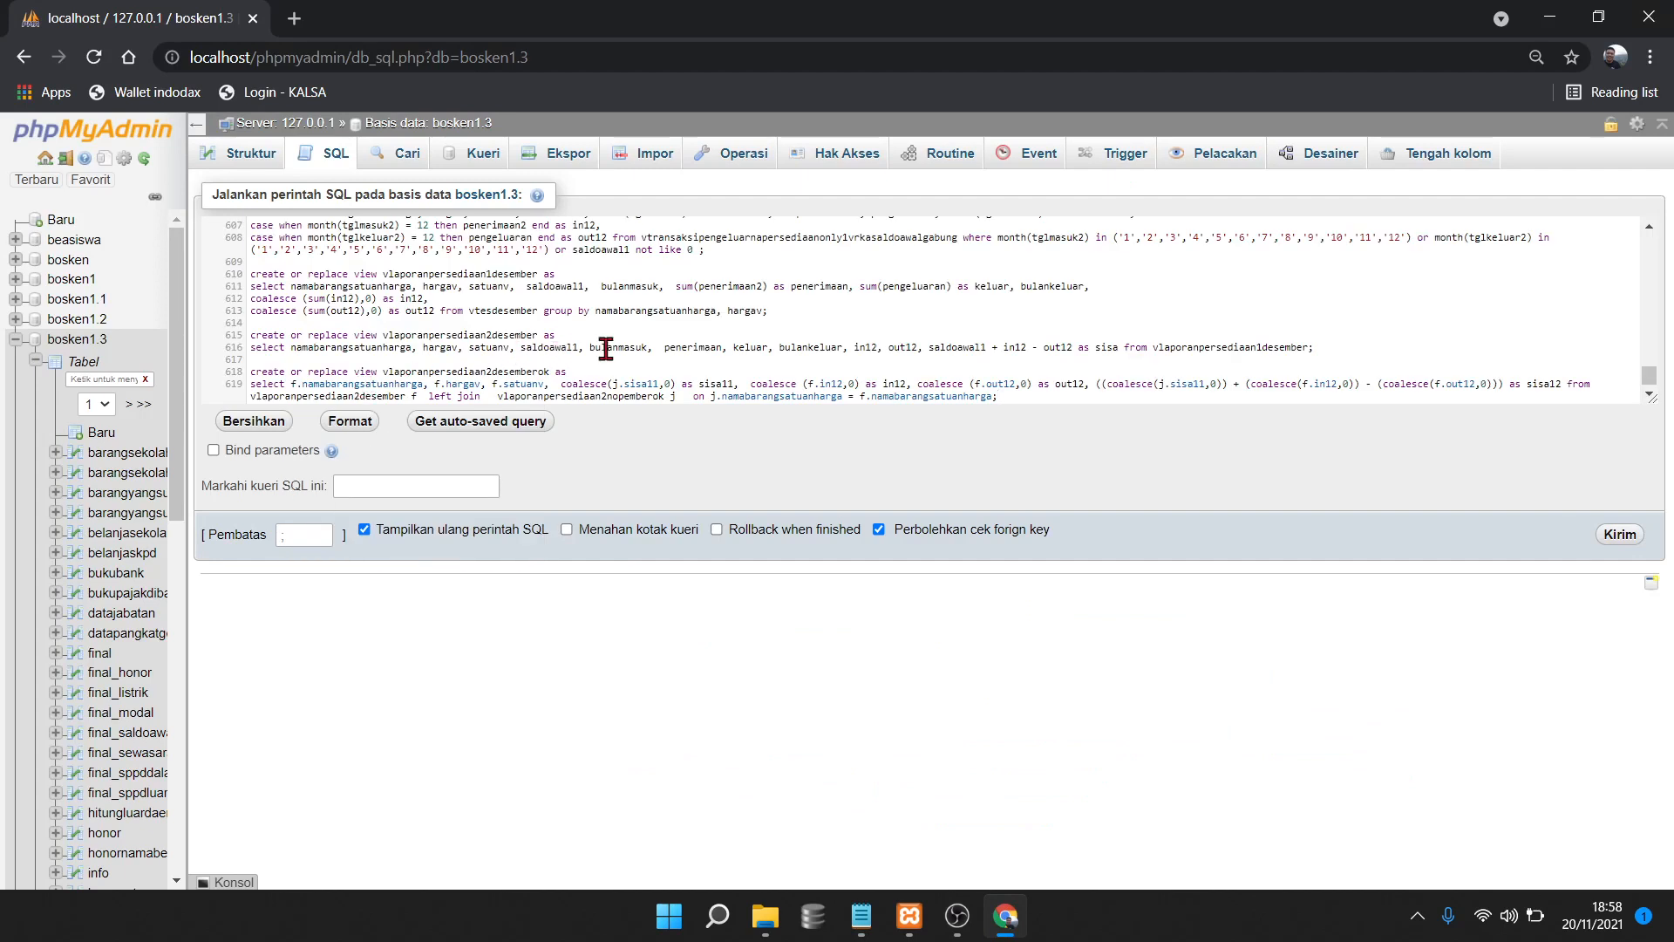
pyautogui.click(1622, 535)
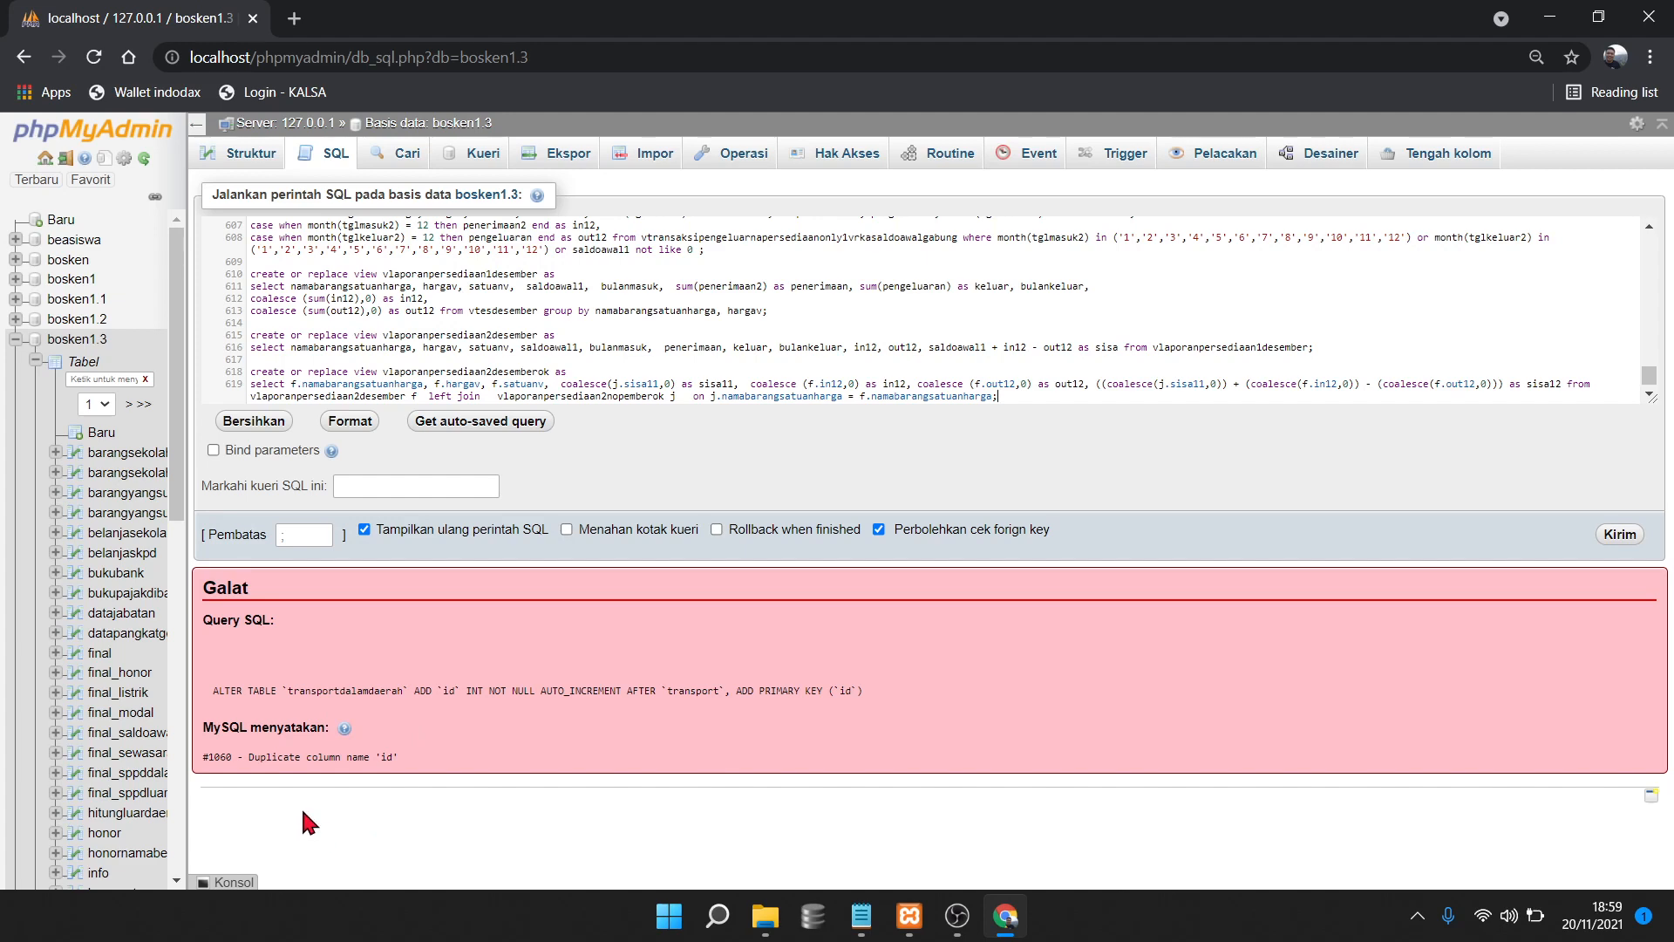
pyautogui.moveTo(212, 690); pyautogui.dragTo(422, 772)
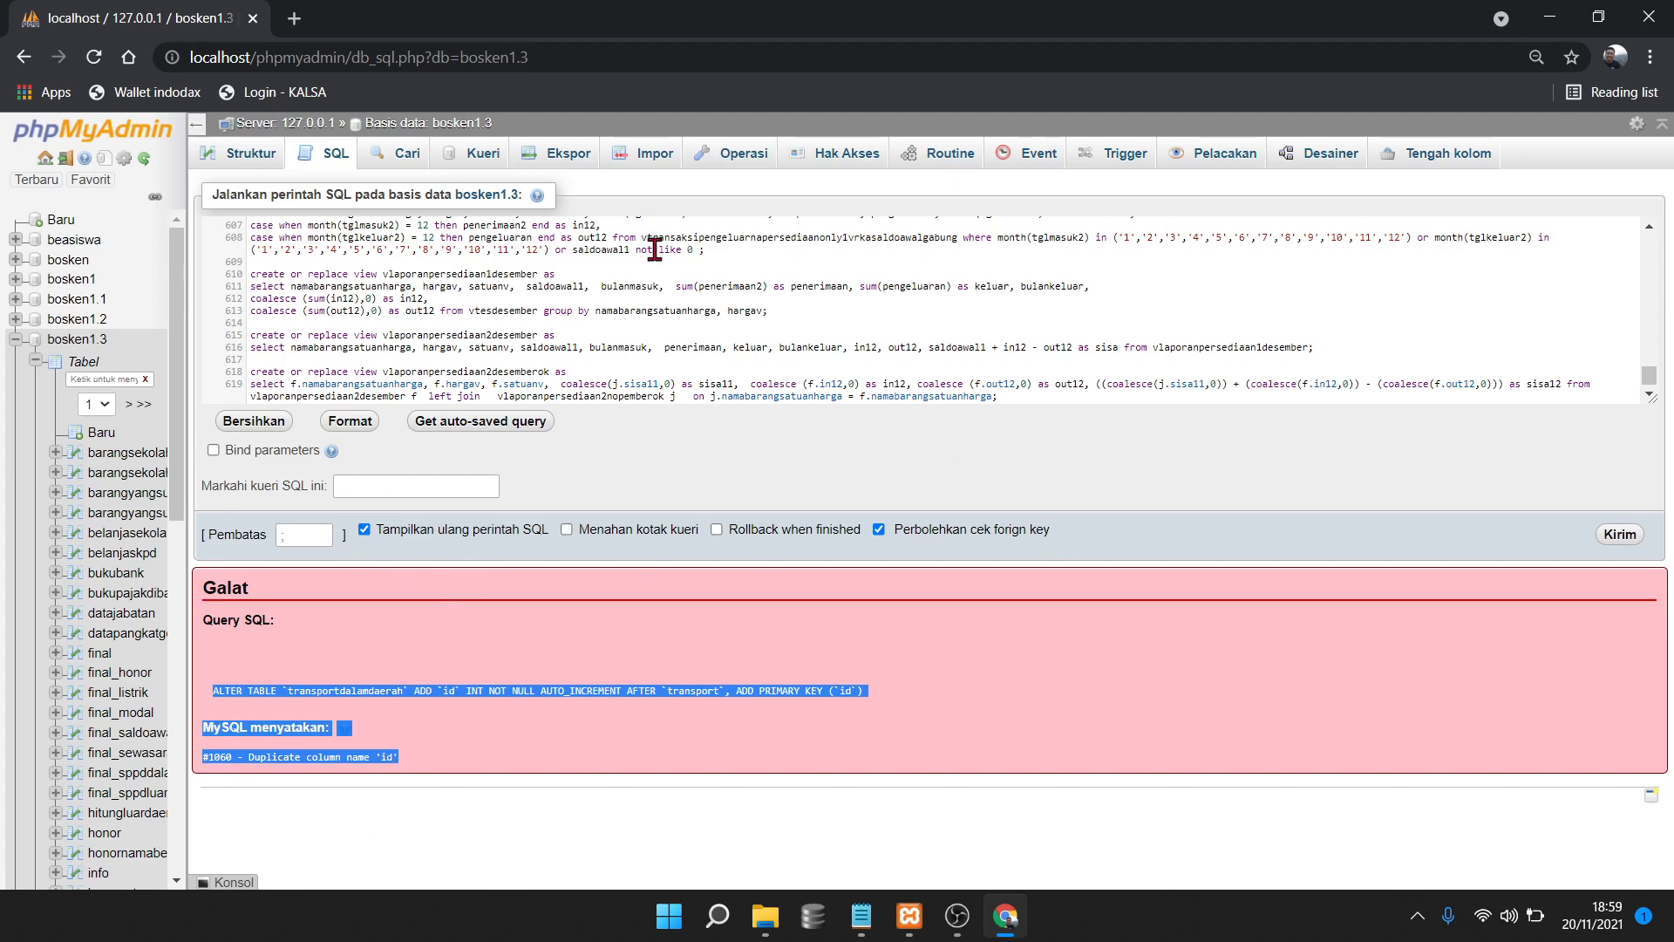
# Clear the failed script from the SQL query box
pyautogui.click(415, 287)
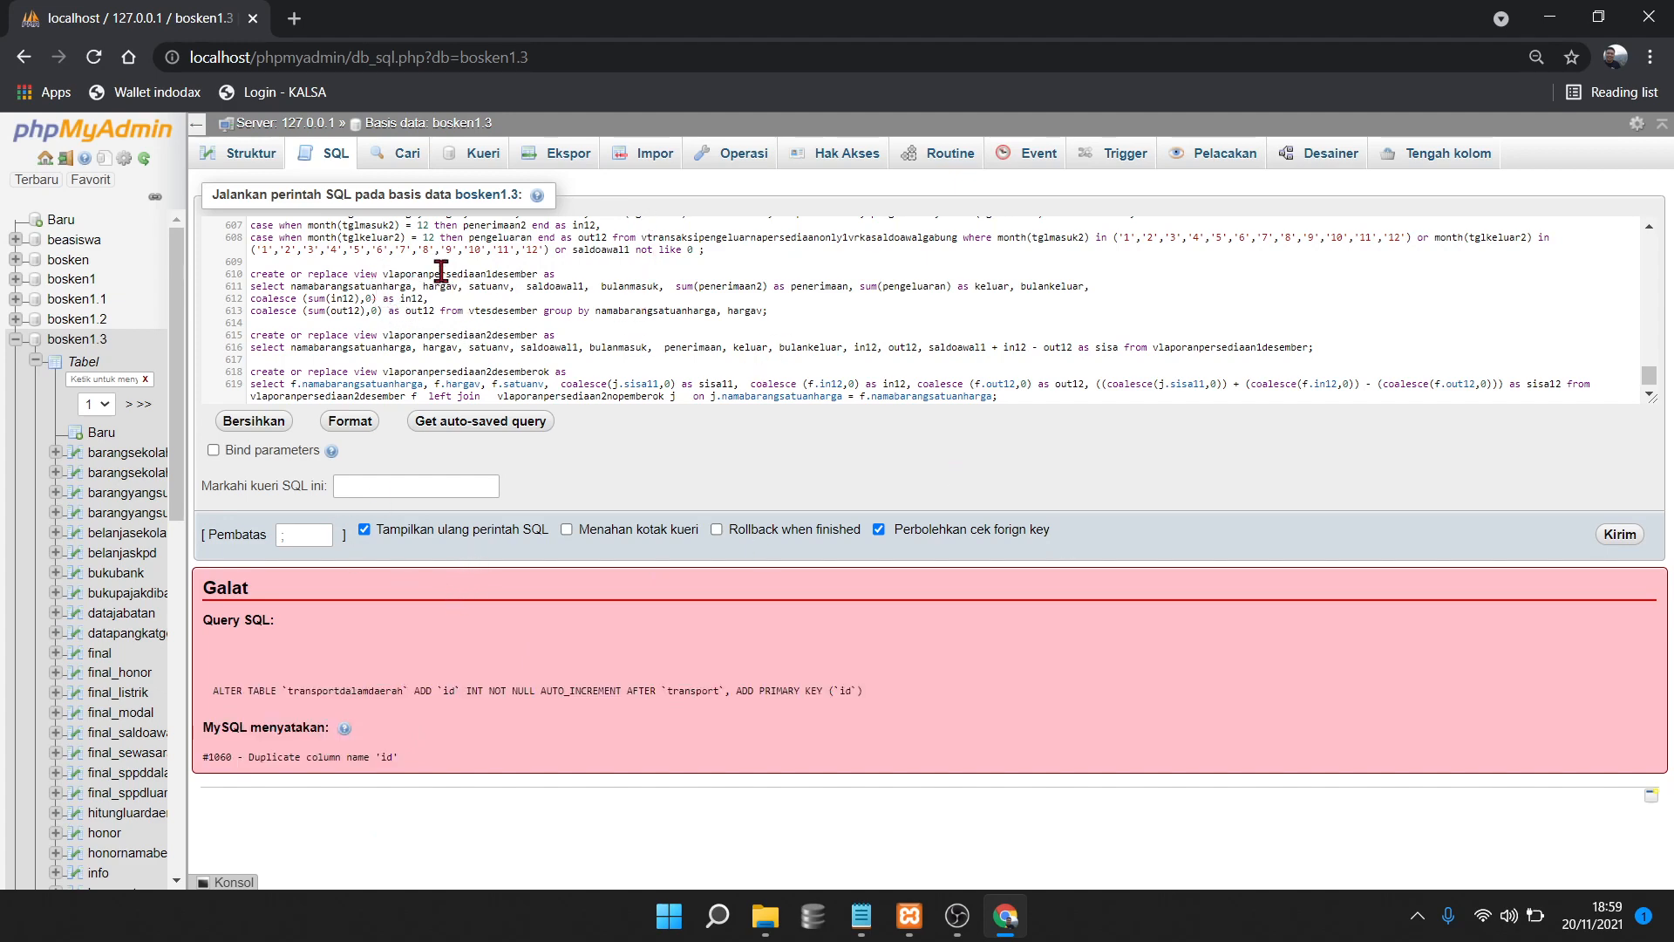
pyautogui.hotkey('ctrl', 'a')
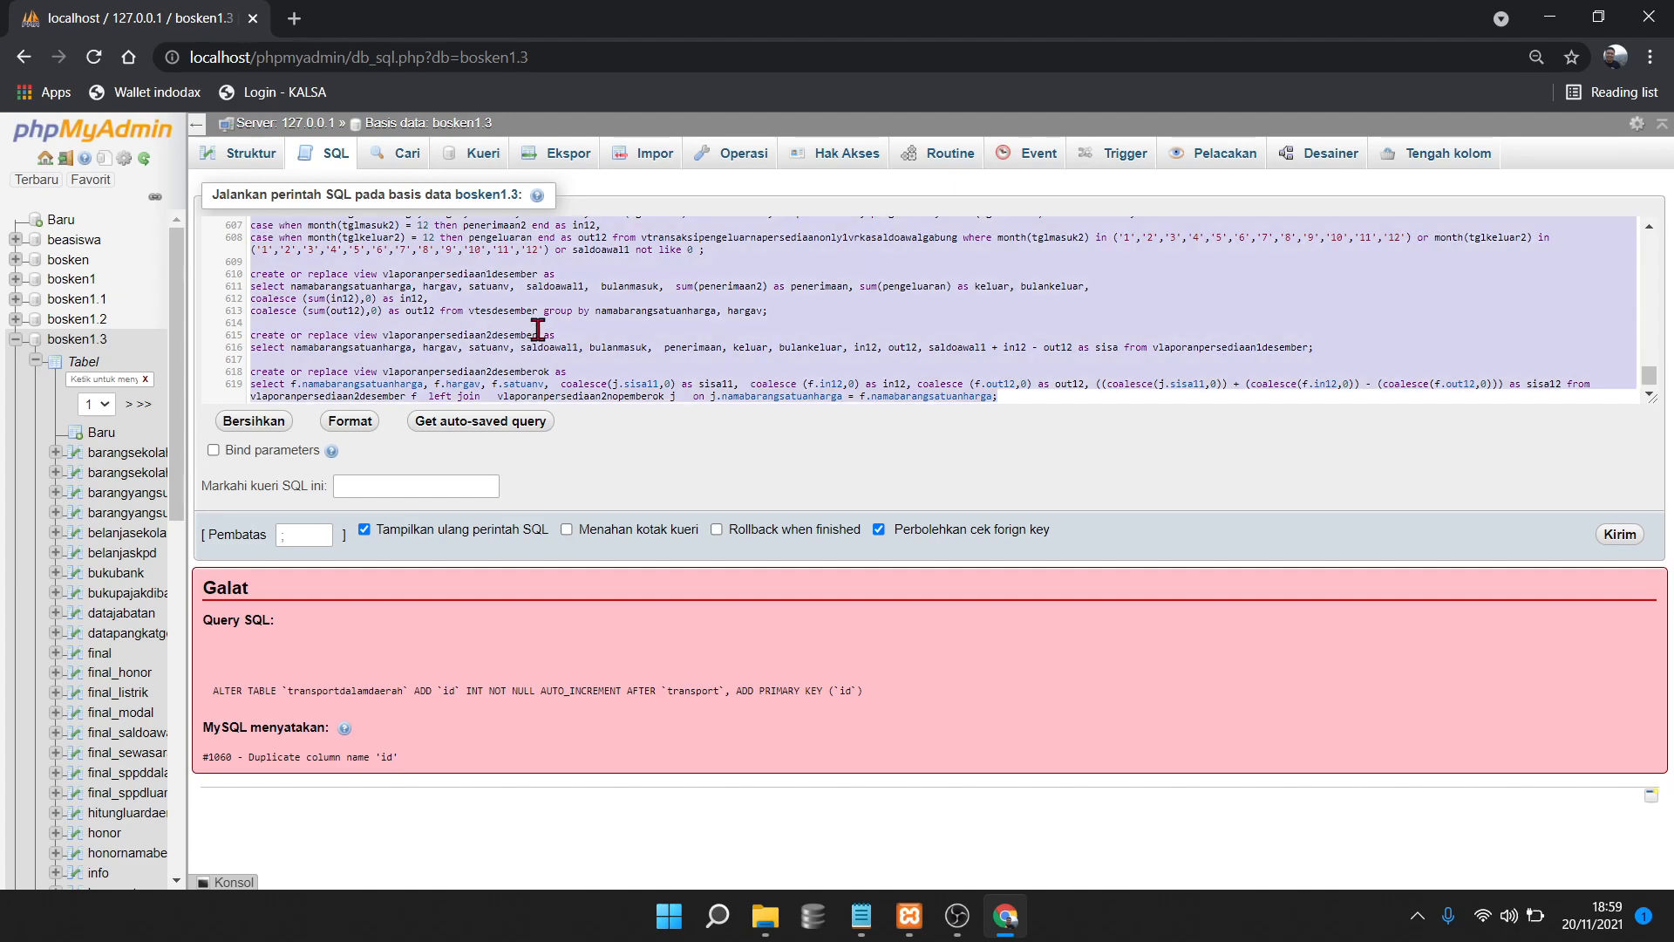
pyautogui.press('BackSpace')
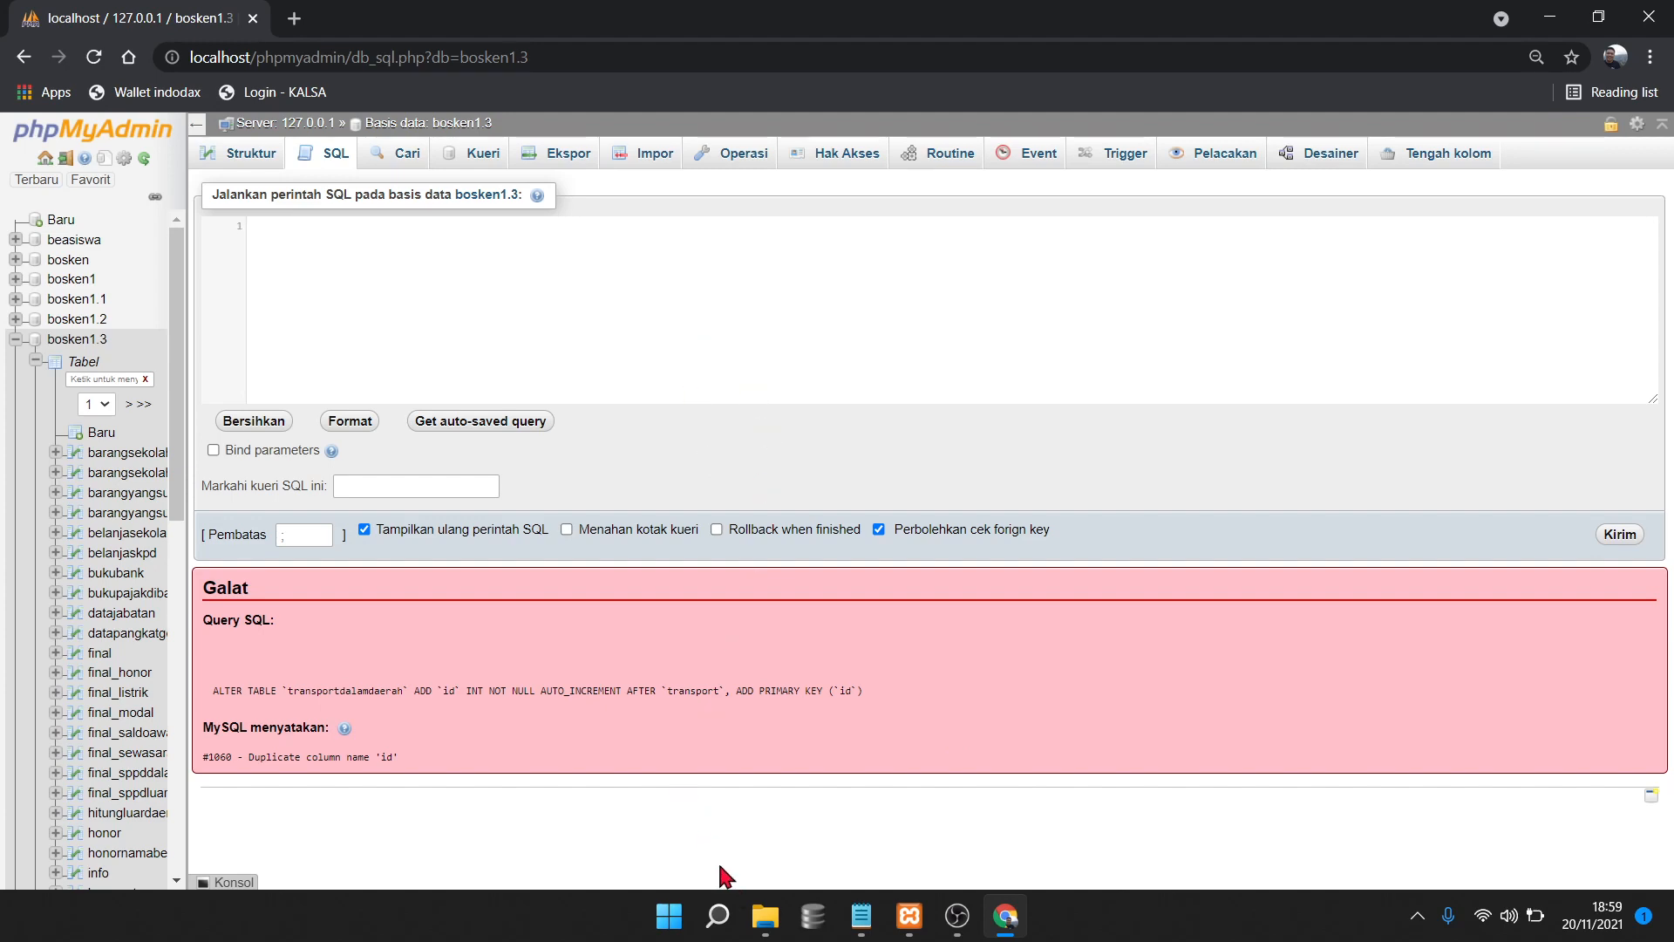
pyautogui.click(766, 926)
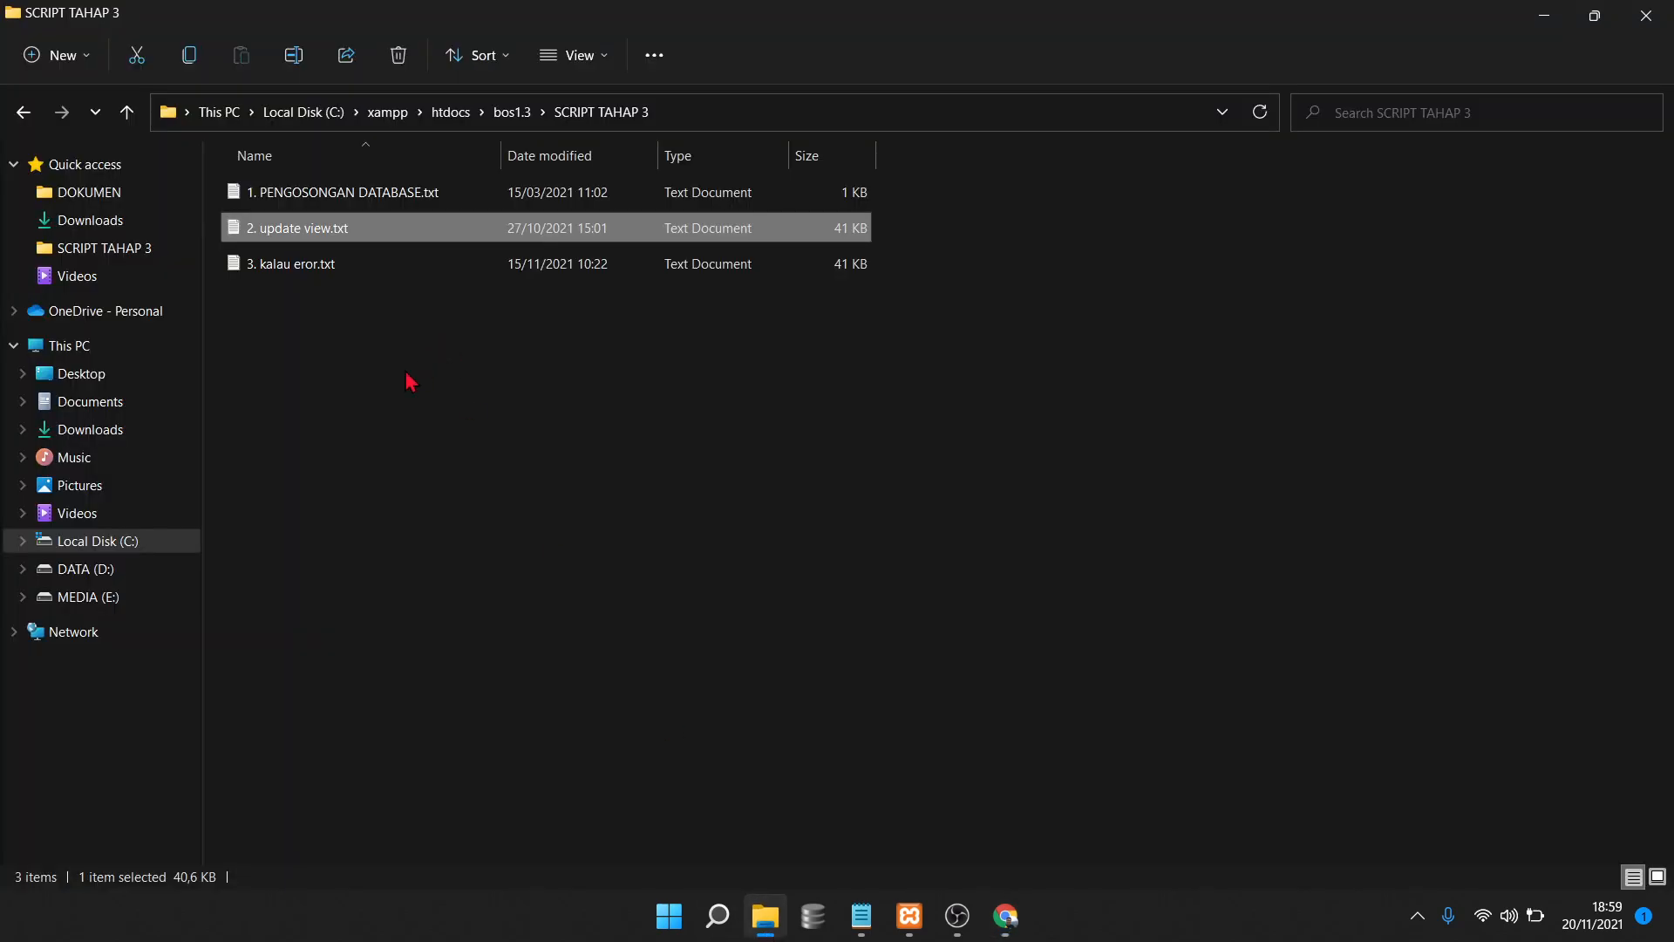
# Select 3. kalau eror.txt and review the #1060 duplicate-column error in phpMyAdmin
pyautogui.click(306, 305)
pyautogui.click(288, 266)
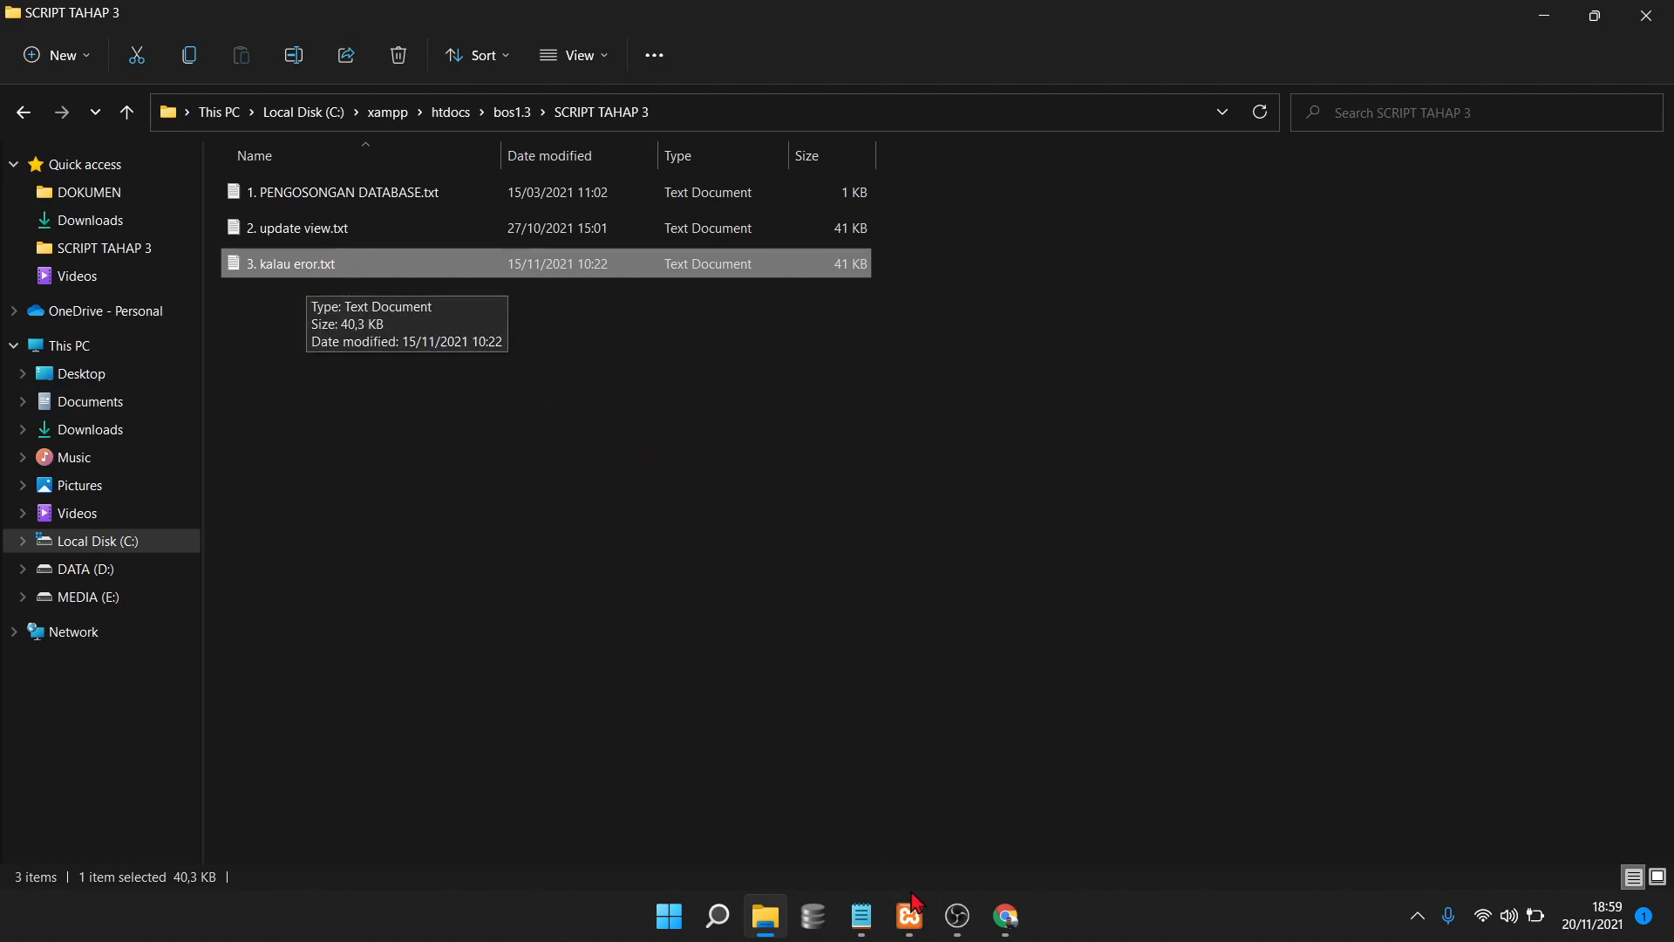
pyautogui.click(1005, 915)
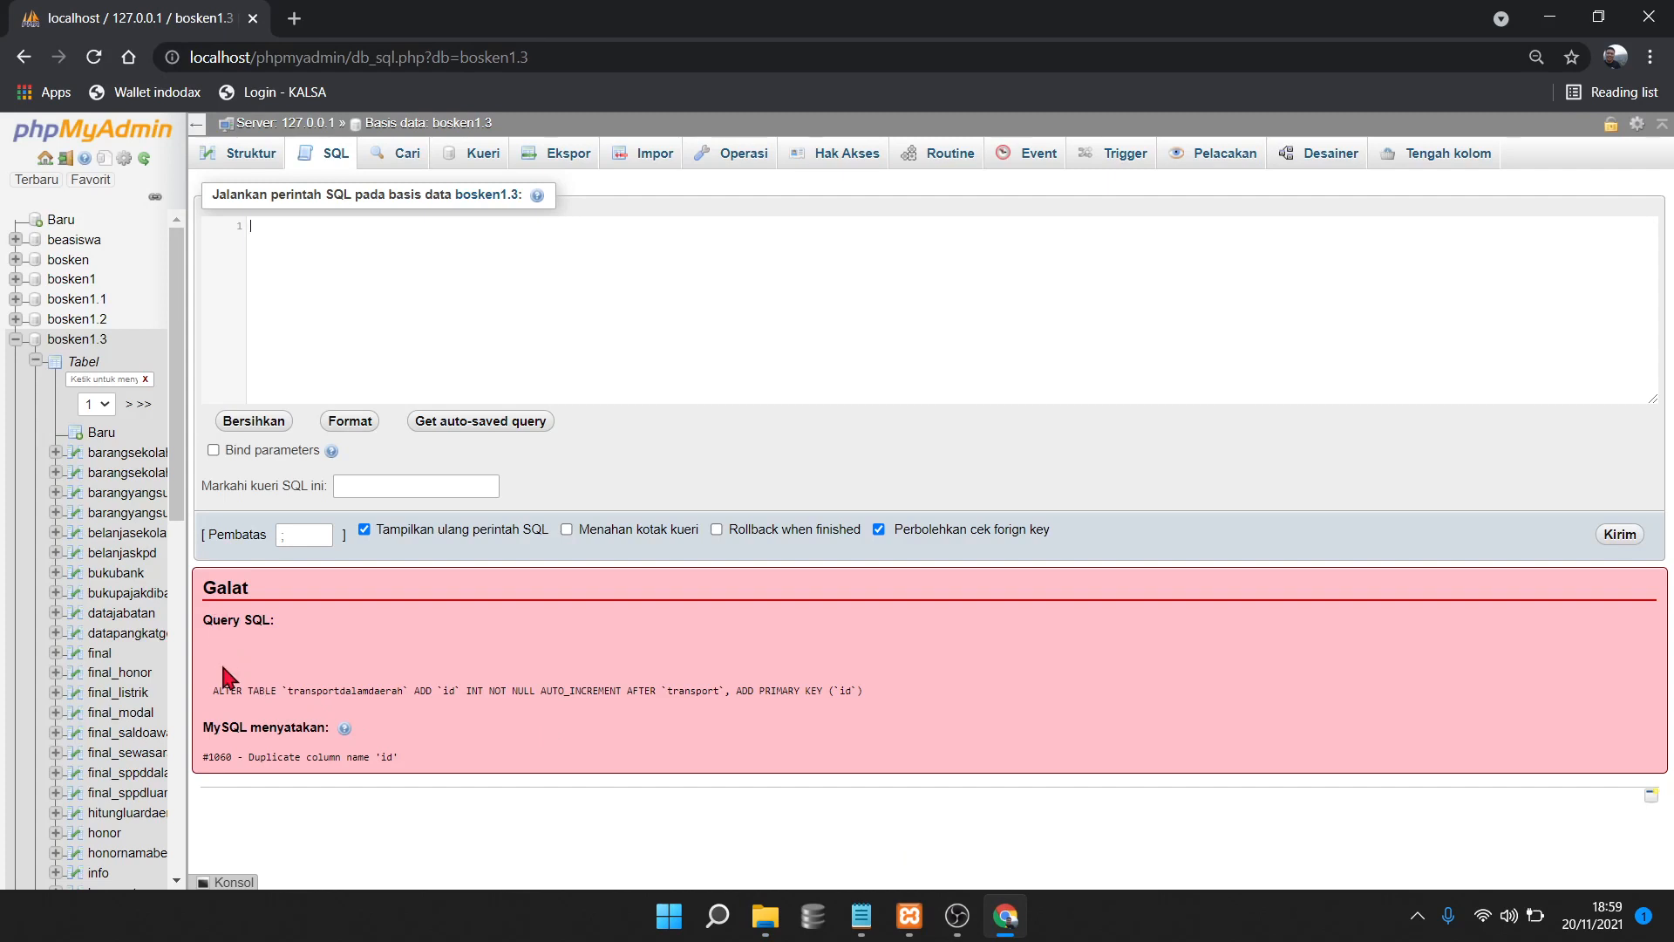
pyautogui.moveTo(218, 691); pyautogui.dragTo(446, 766)
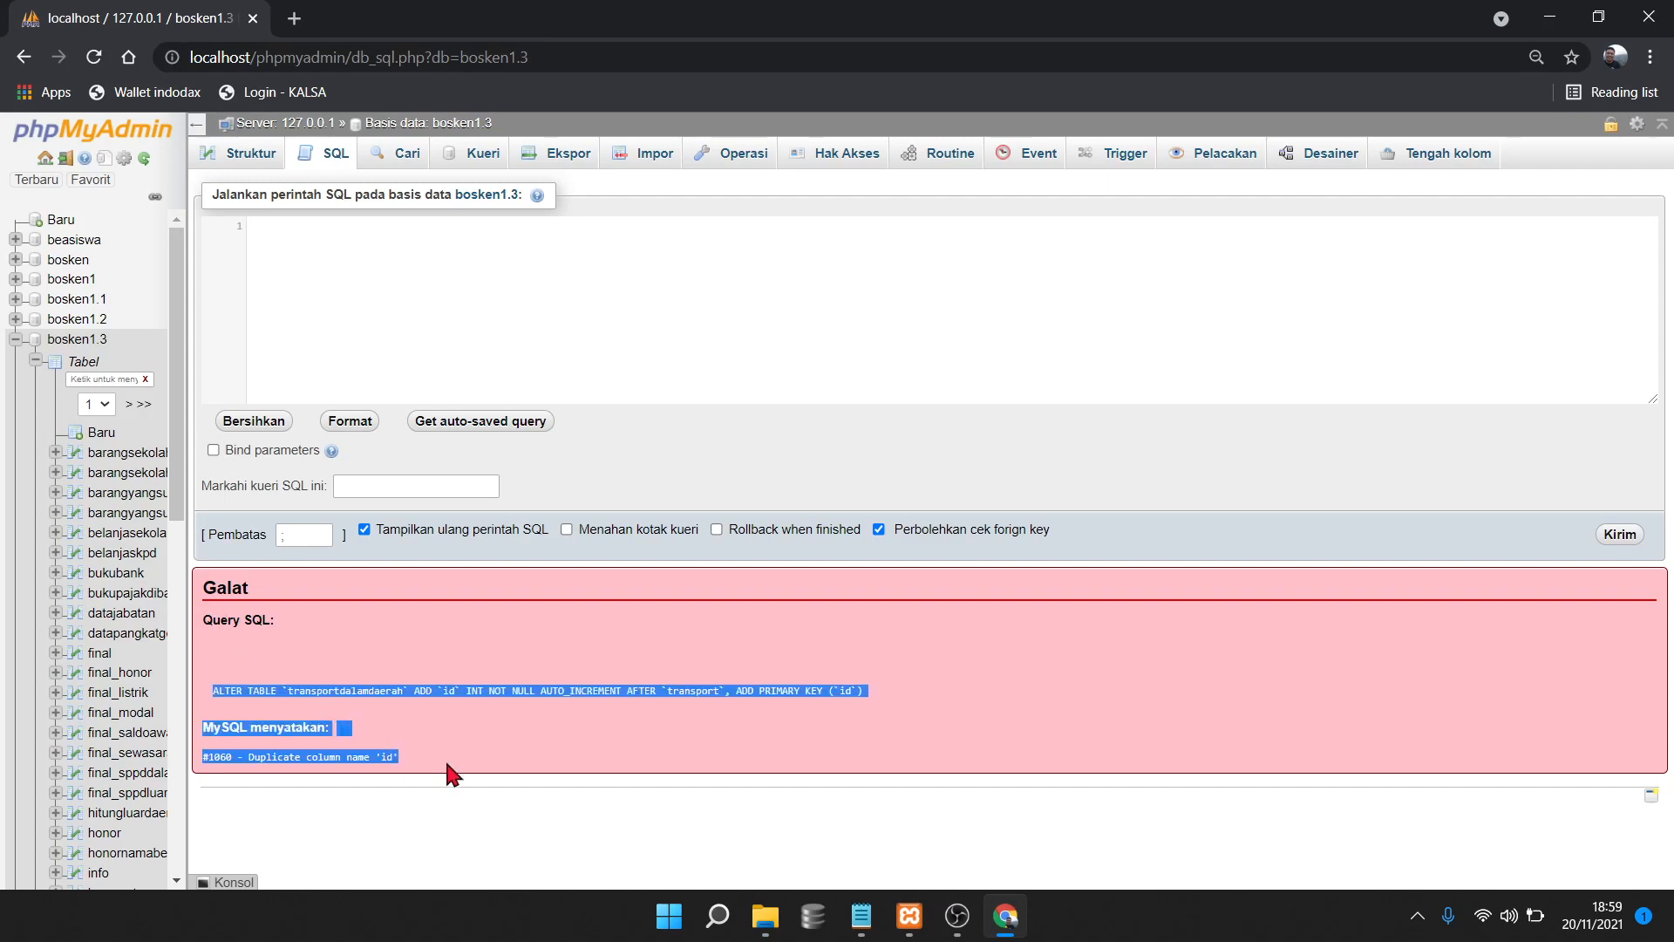
pyautogui.click(403, 843)
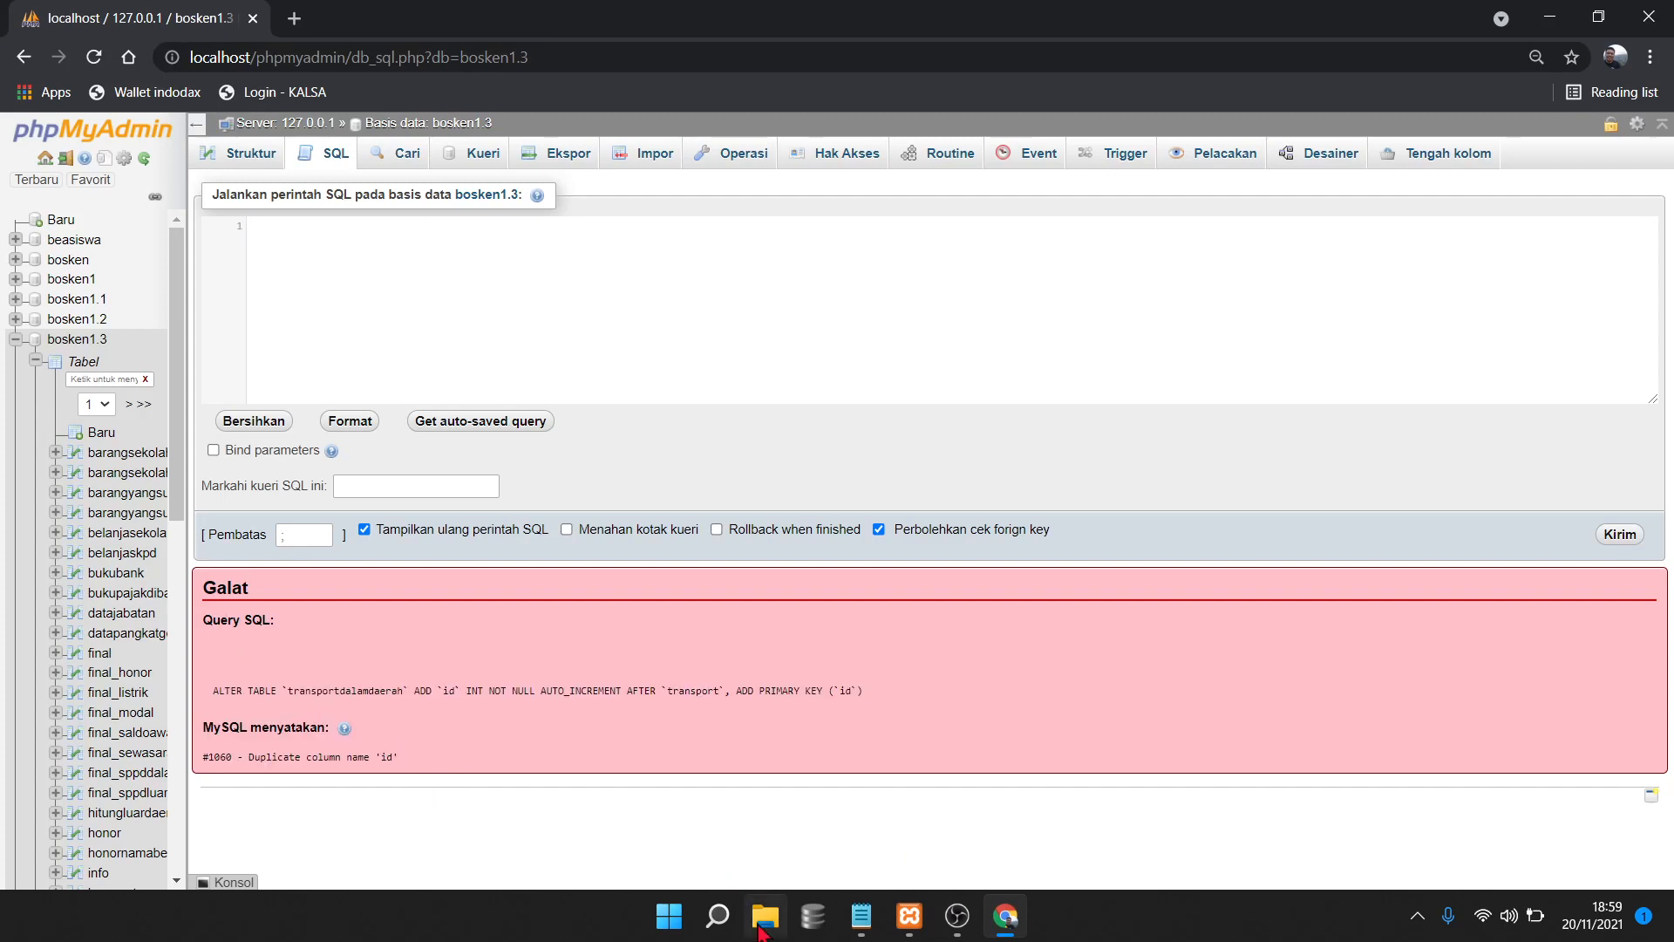
# Copy the entire kalau eror view script from Notepad and return to phpMyAdmin
pyautogui.click(766, 915)
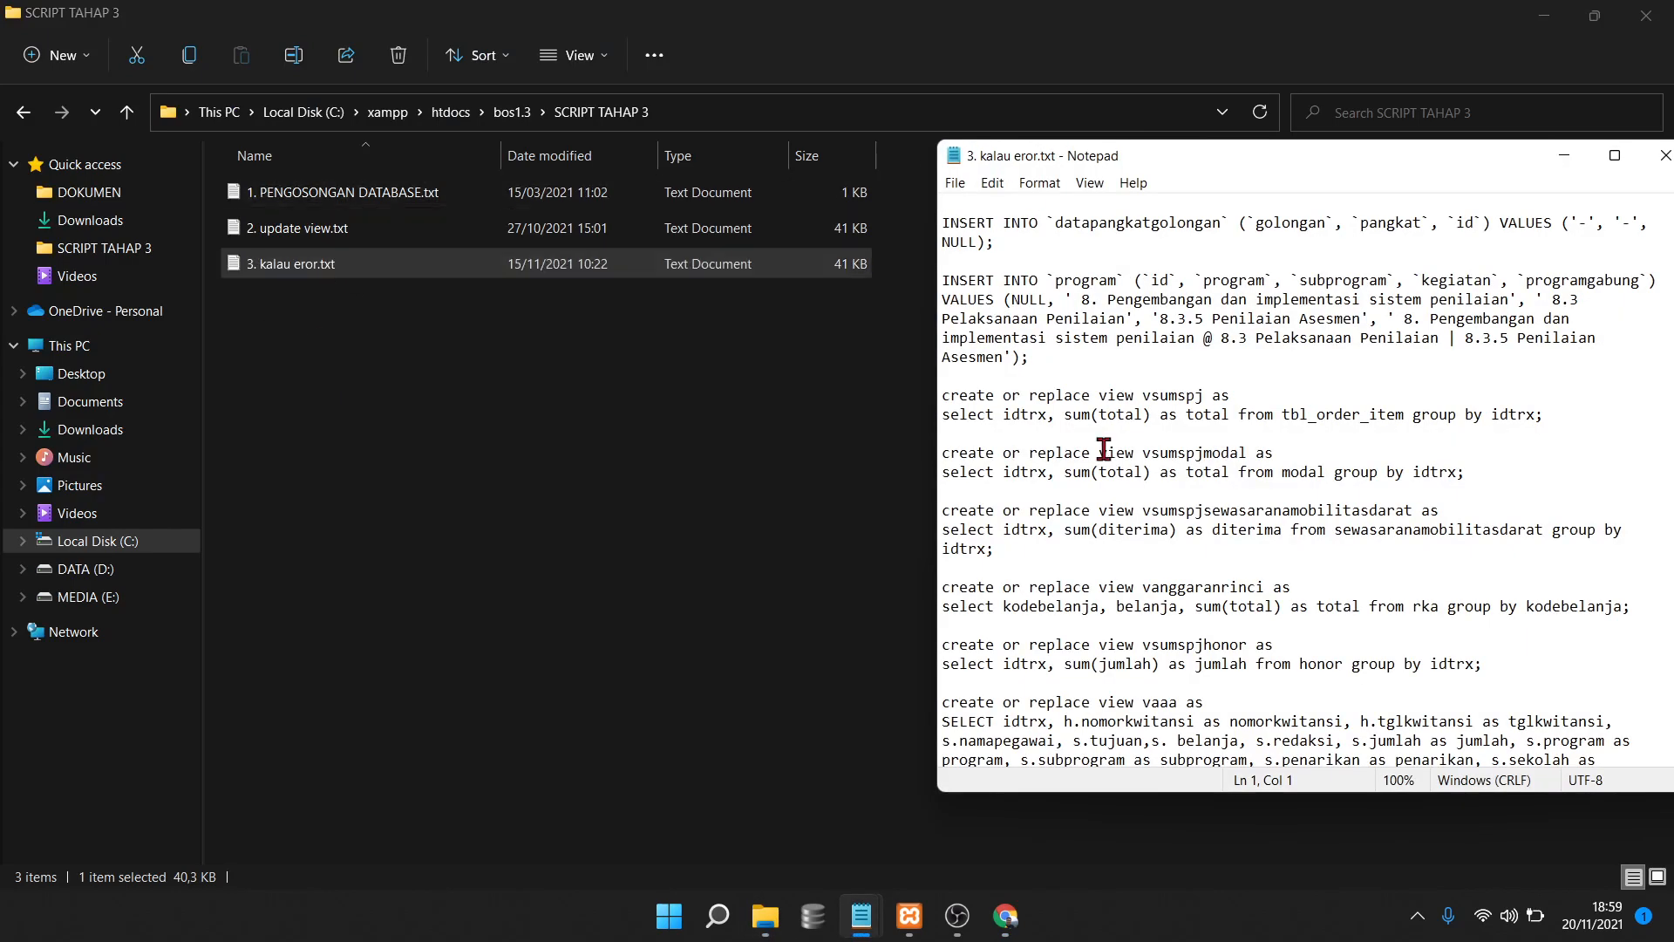
pyautogui.click(1150, 354)
pyautogui.hotkey('ctrl', 'a')
pyautogui.rightClick(1150, 354)
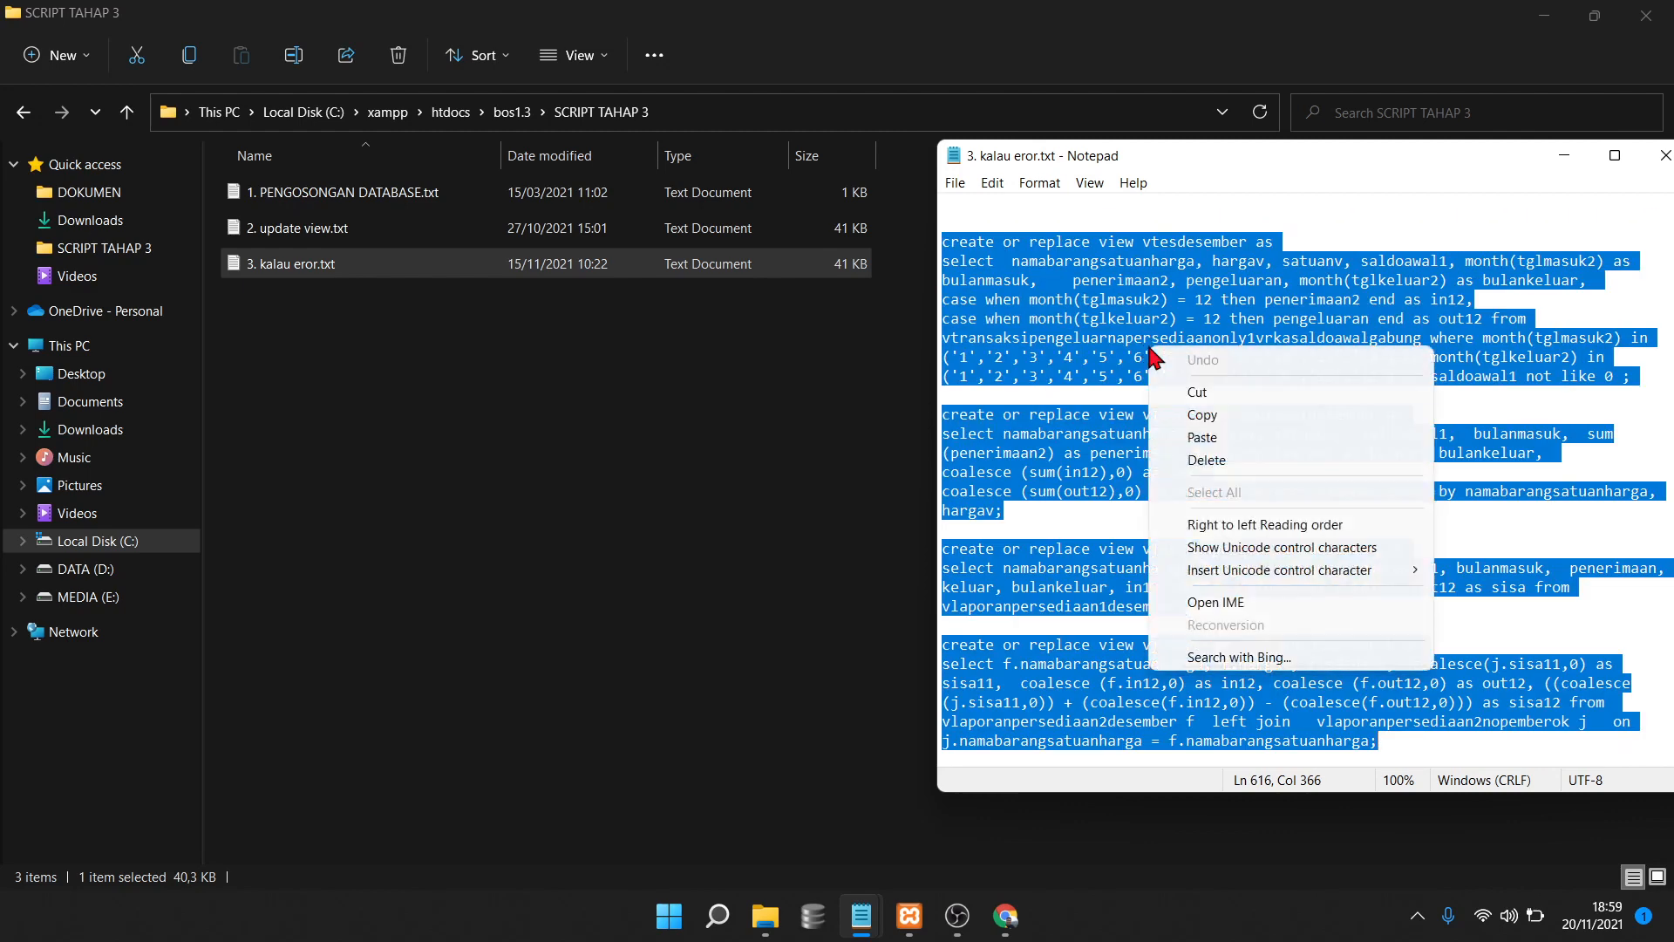
pyautogui.click(1206, 416)
pyautogui.click(1005, 916)
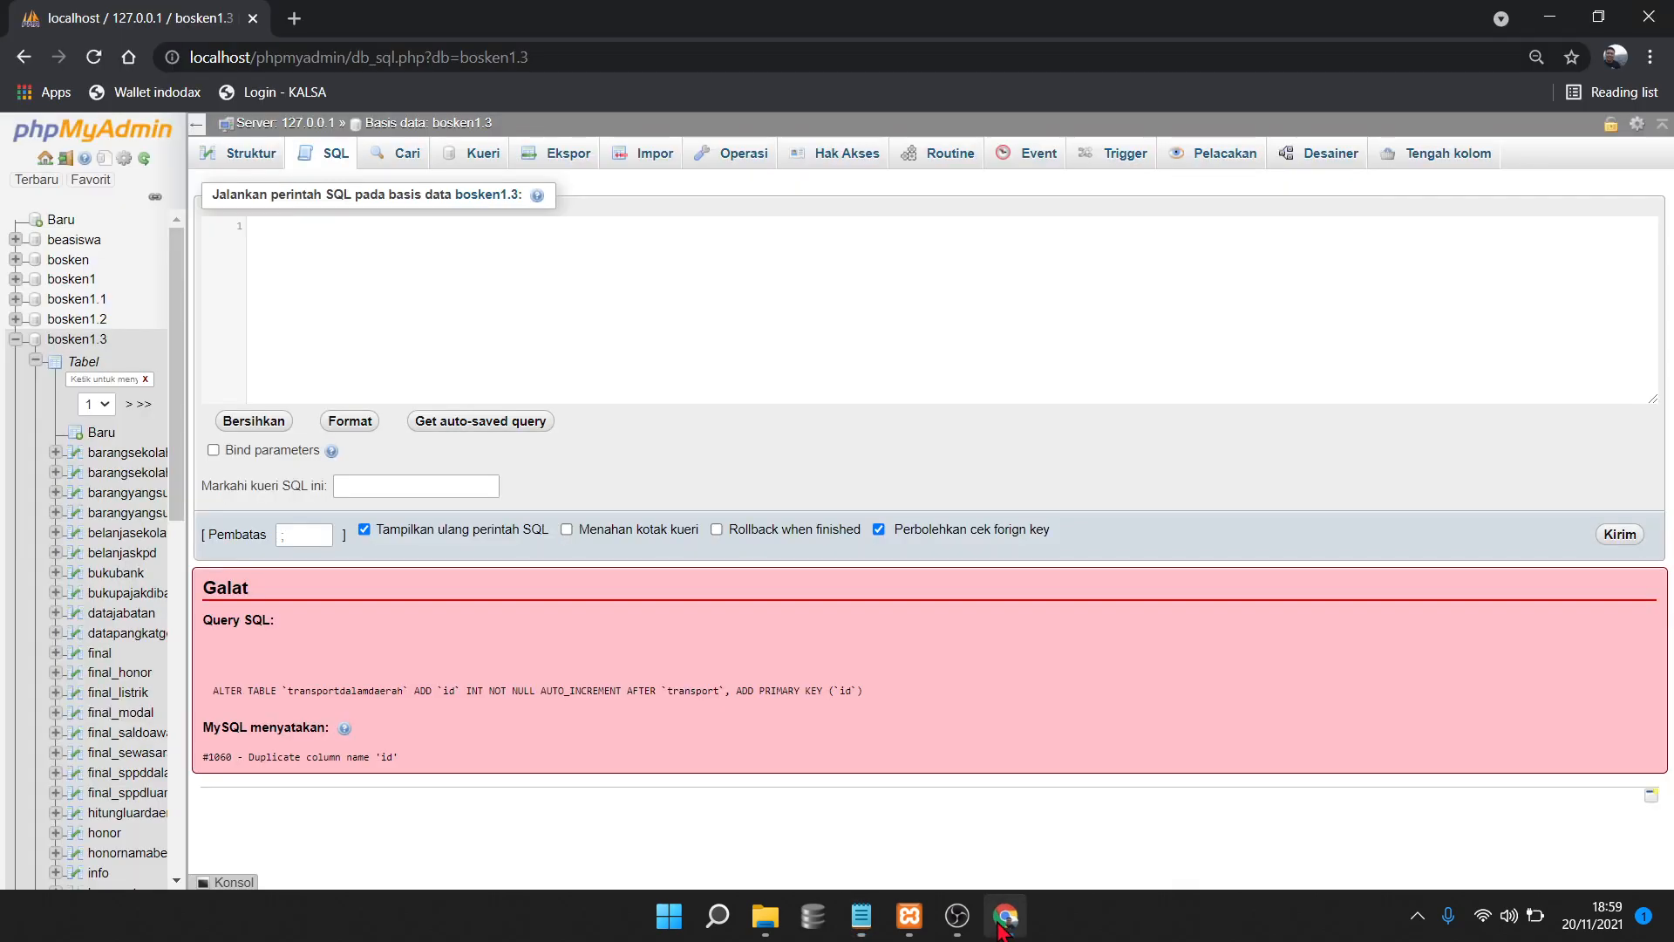
# Paste the create-or-replace-view script into the SQL editor and run it, getting an empty result
pyautogui.rightClick(354, 225)
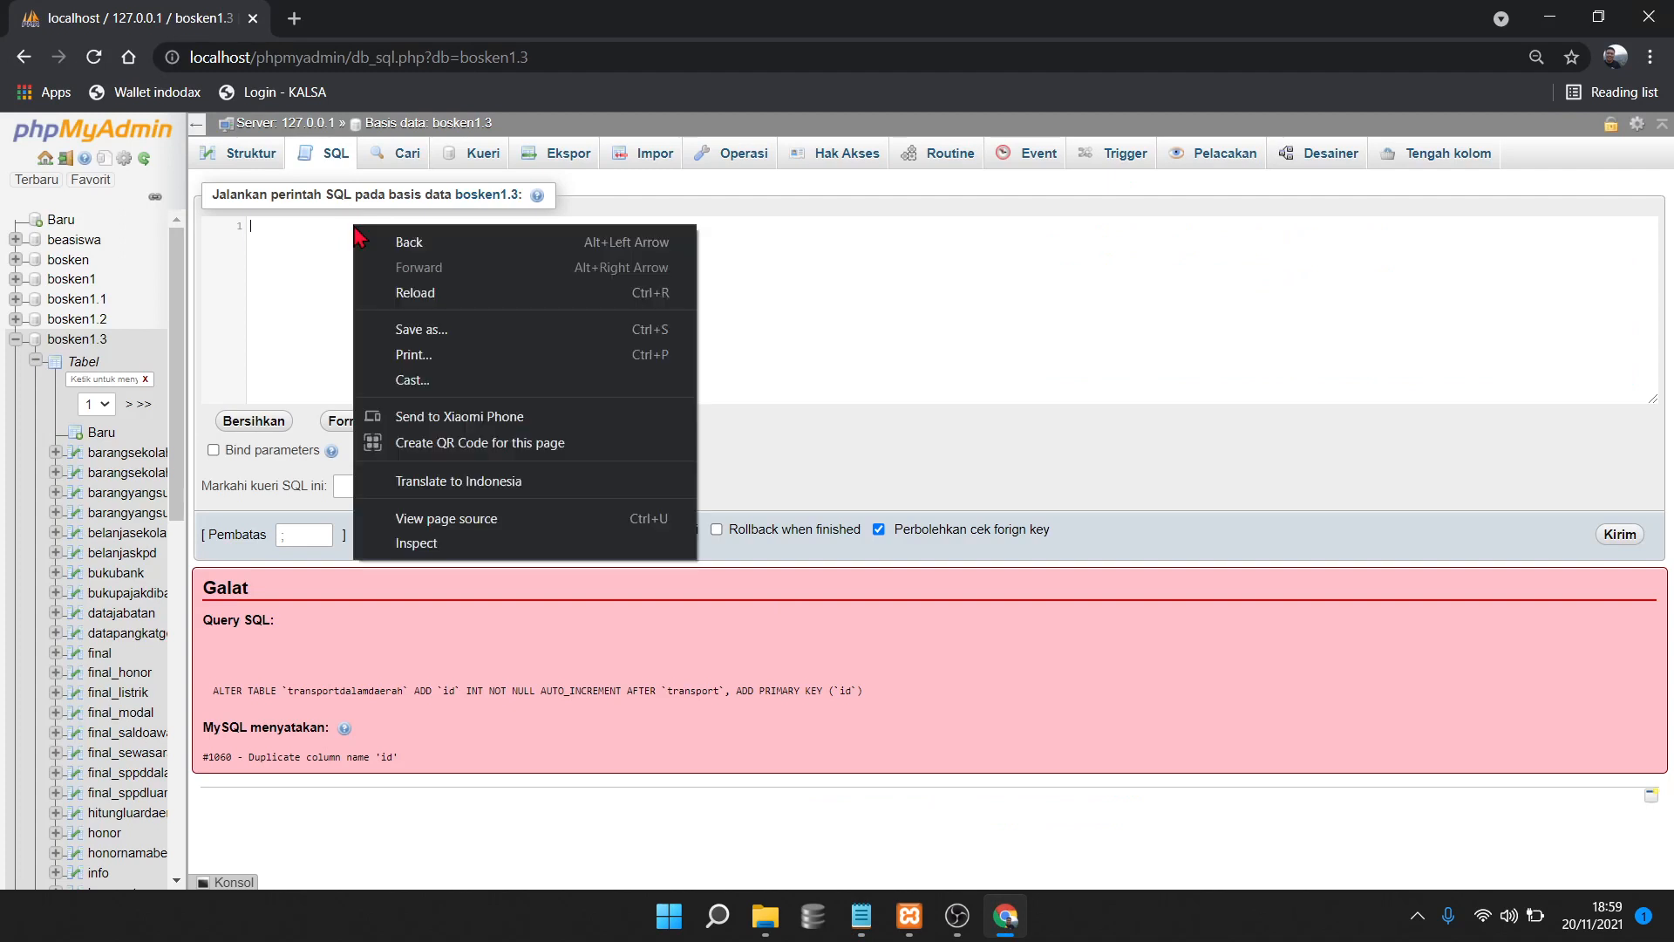
pyautogui.click(287, 224)
pyautogui.rightClick(286, 226)
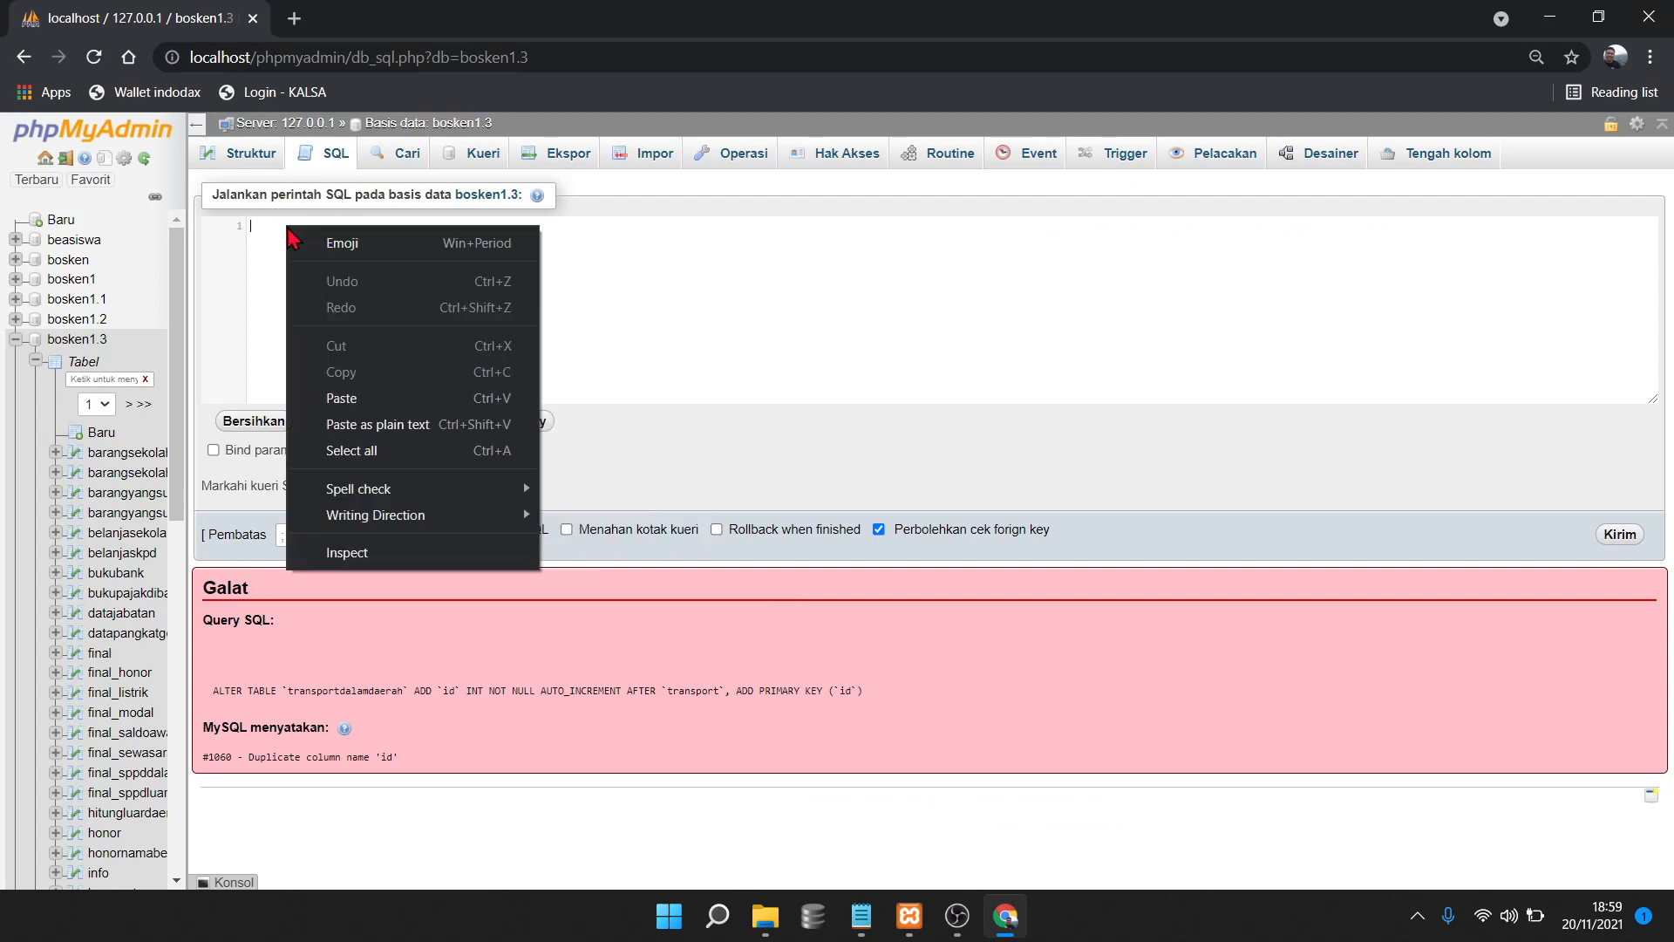
pyautogui.click(342, 399)
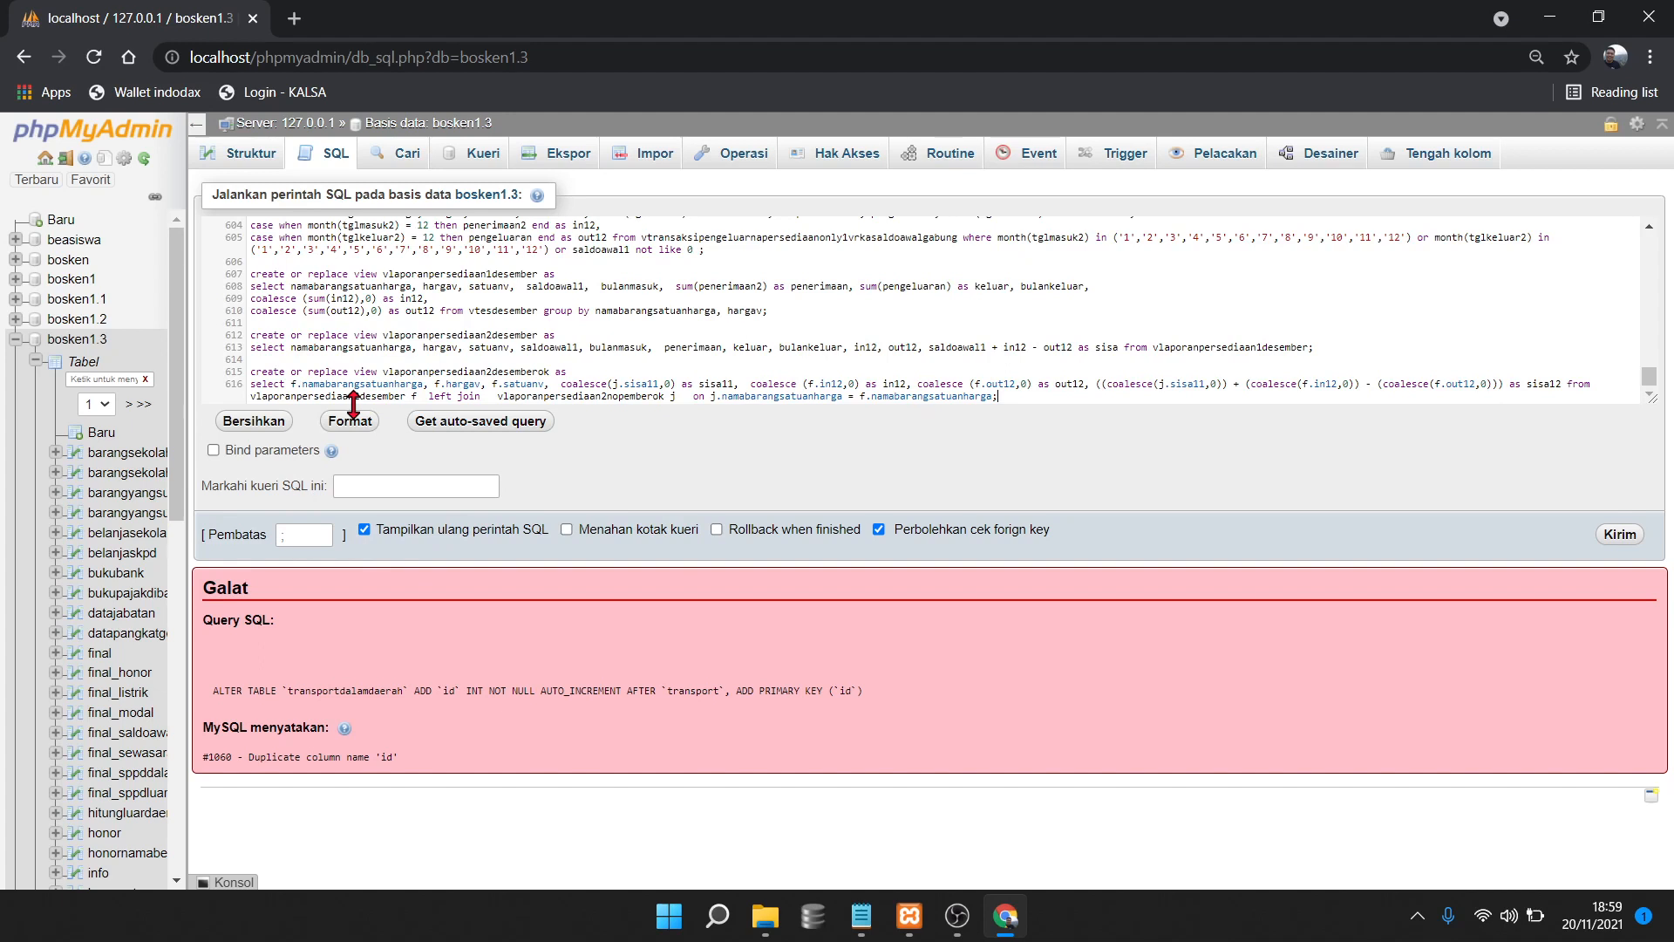
pyautogui.click(1619, 535)
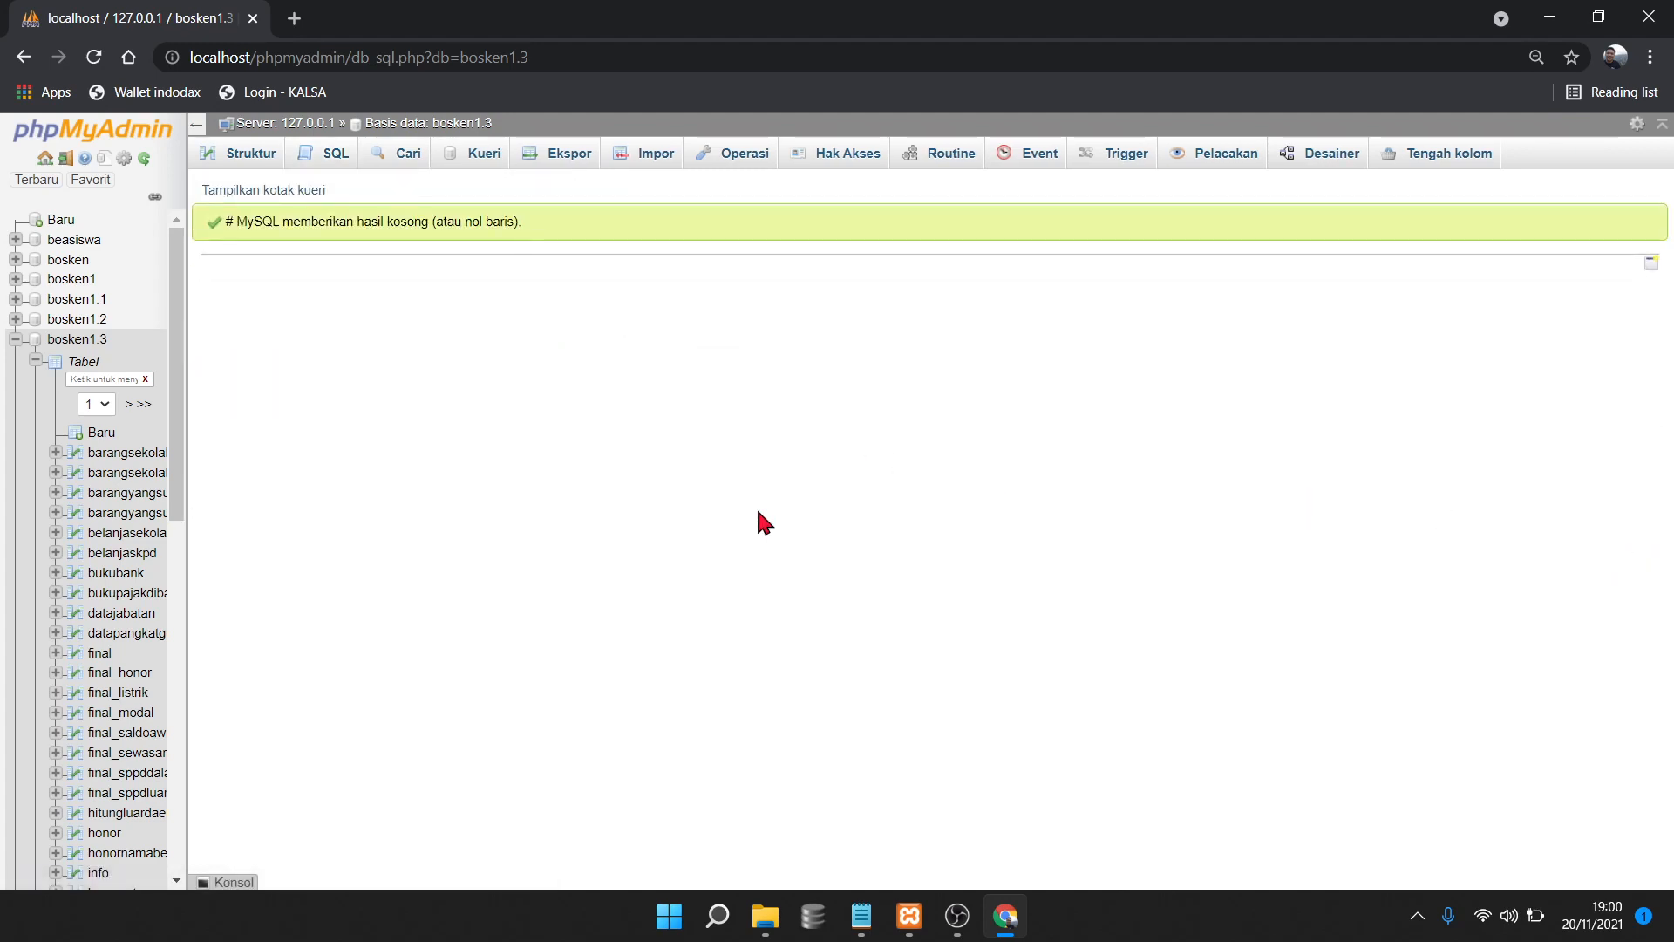
pyautogui.moveTo(224, 225); pyautogui.dragTo(539, 228)
pyautogui.click(518, 321)
pyautogui.click(764, 915)
pyautogui.click(848, 552)
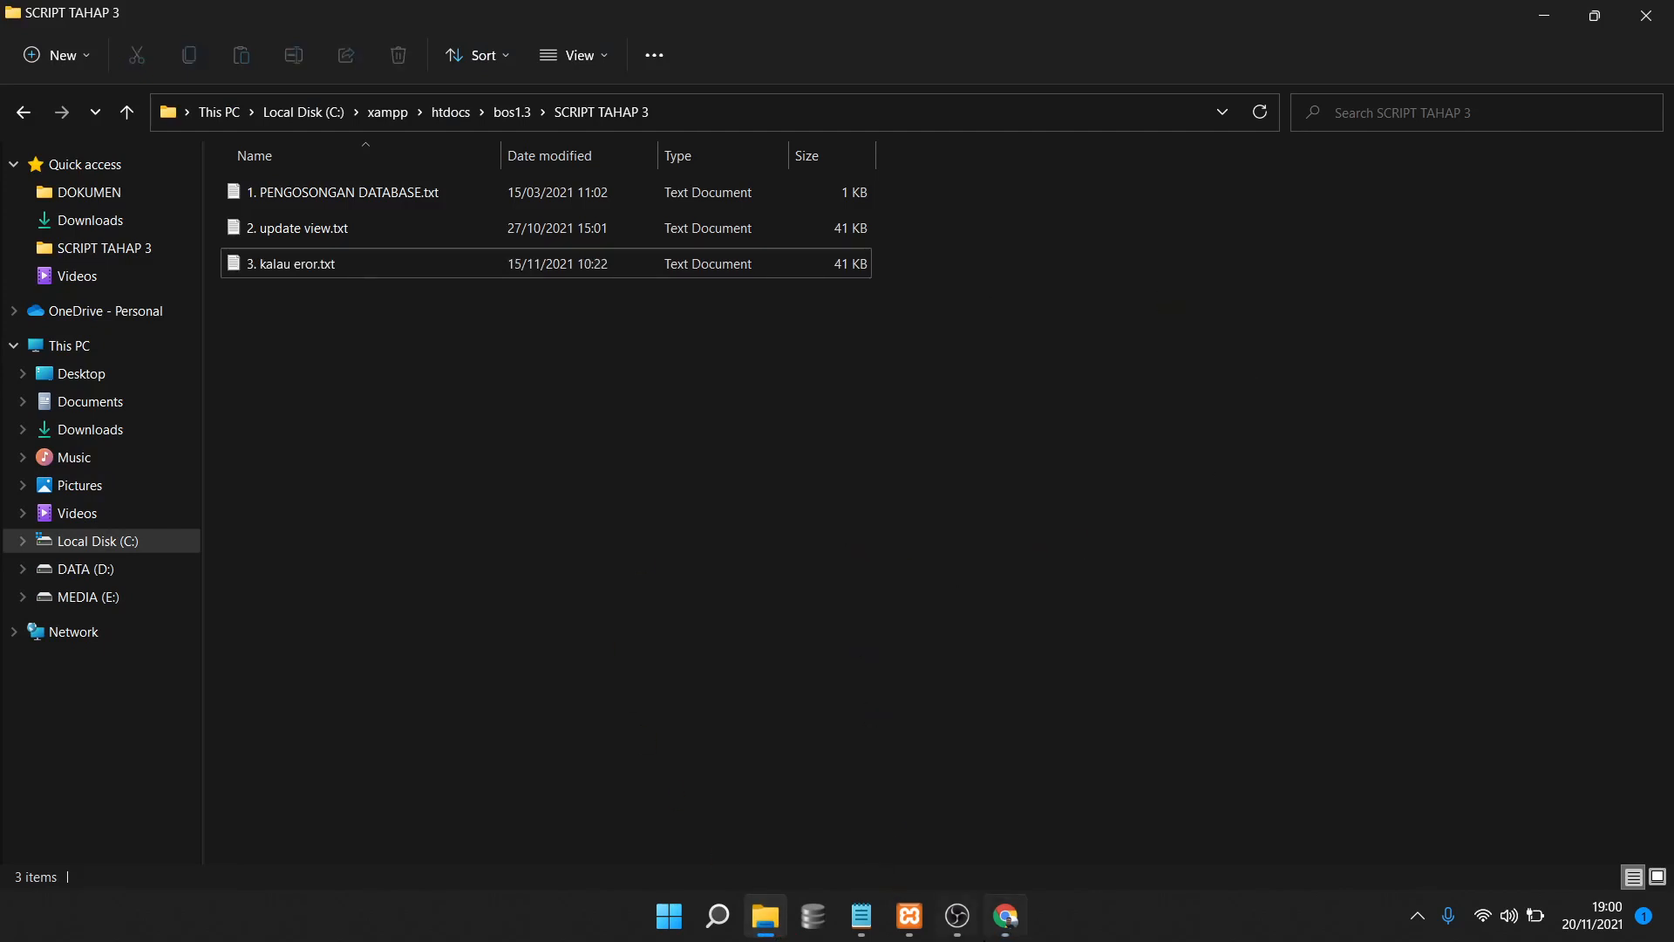
pyautogui.click(1007, 917)
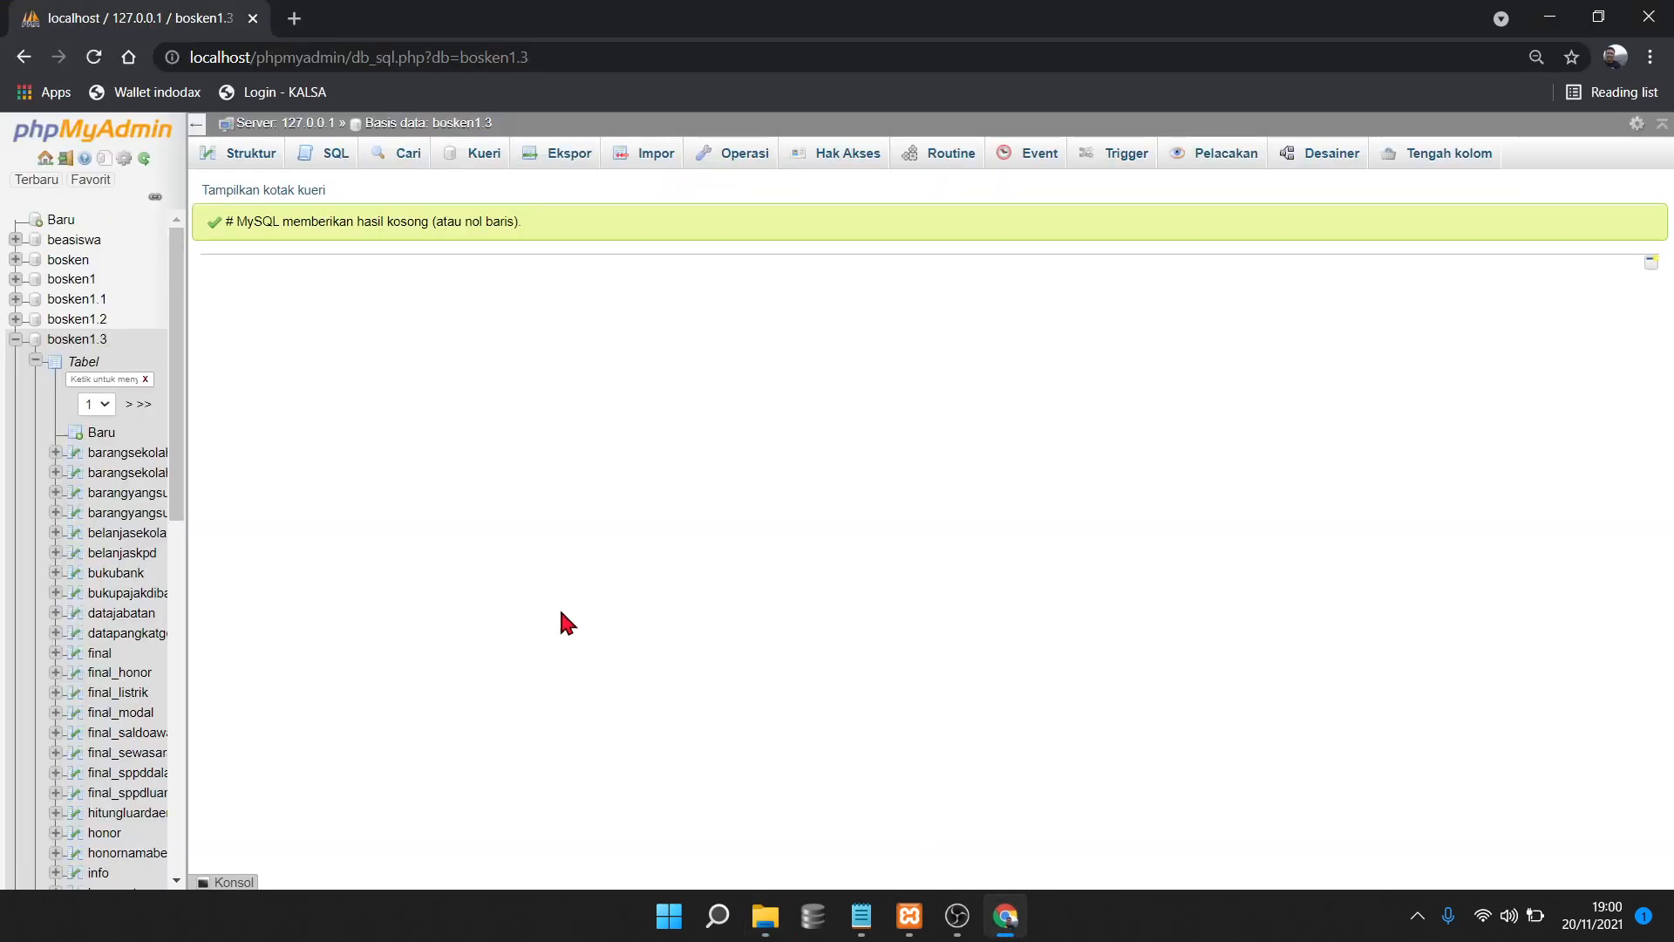
pyautogui.click(772, 931)
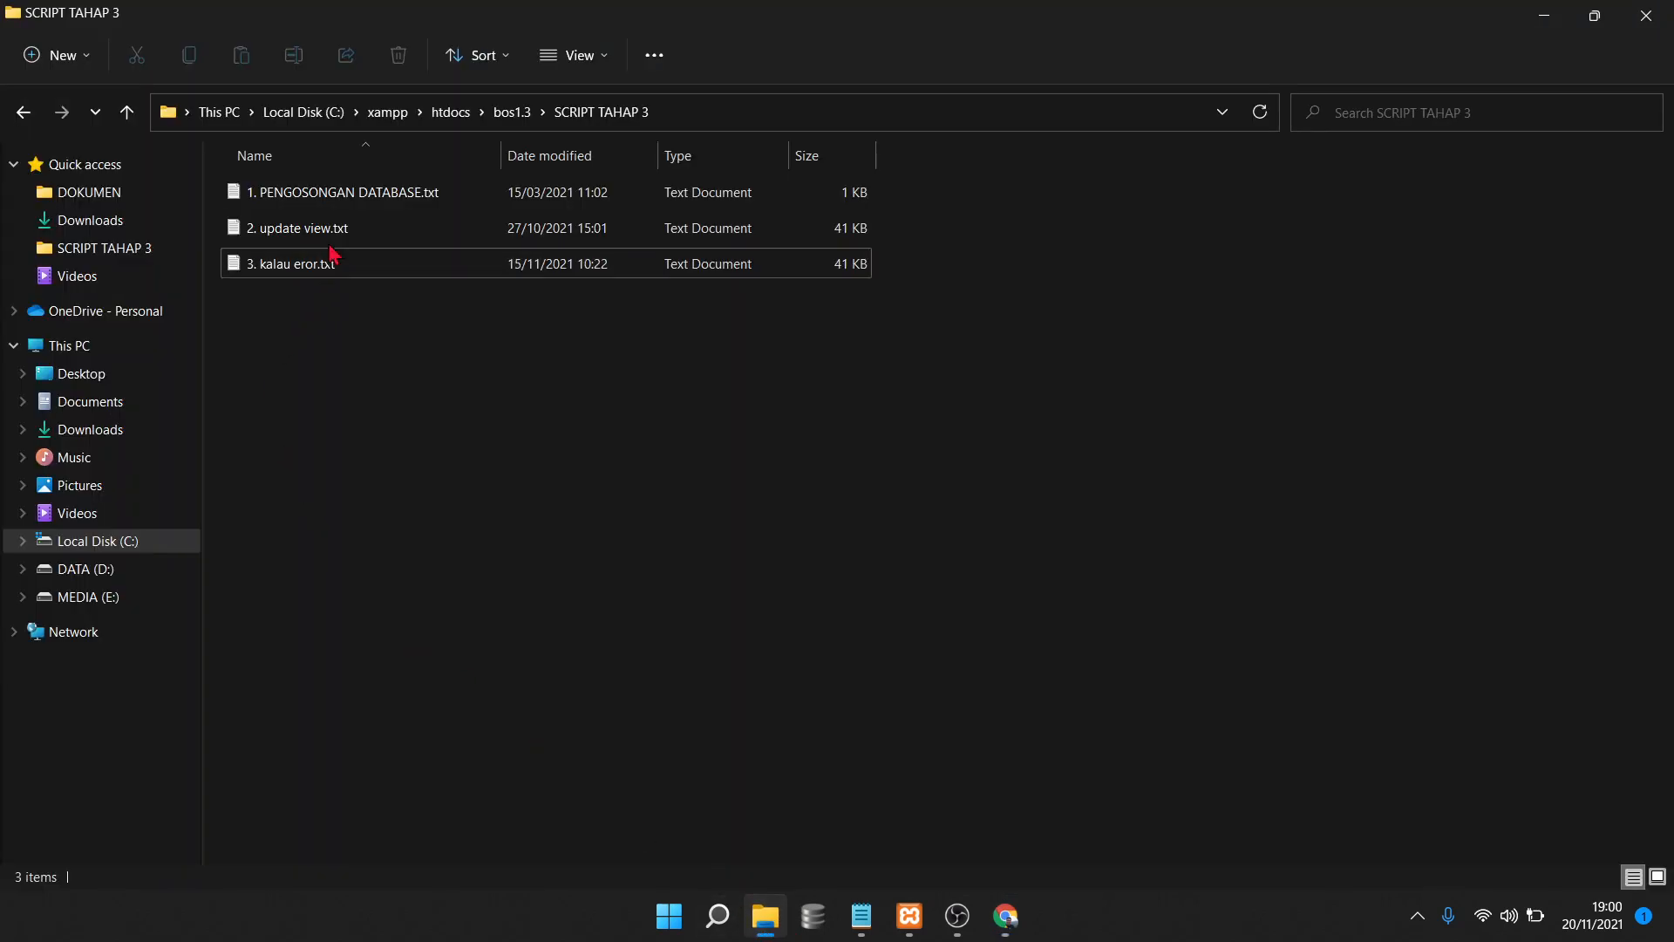
pyautogui.click(339, 235)
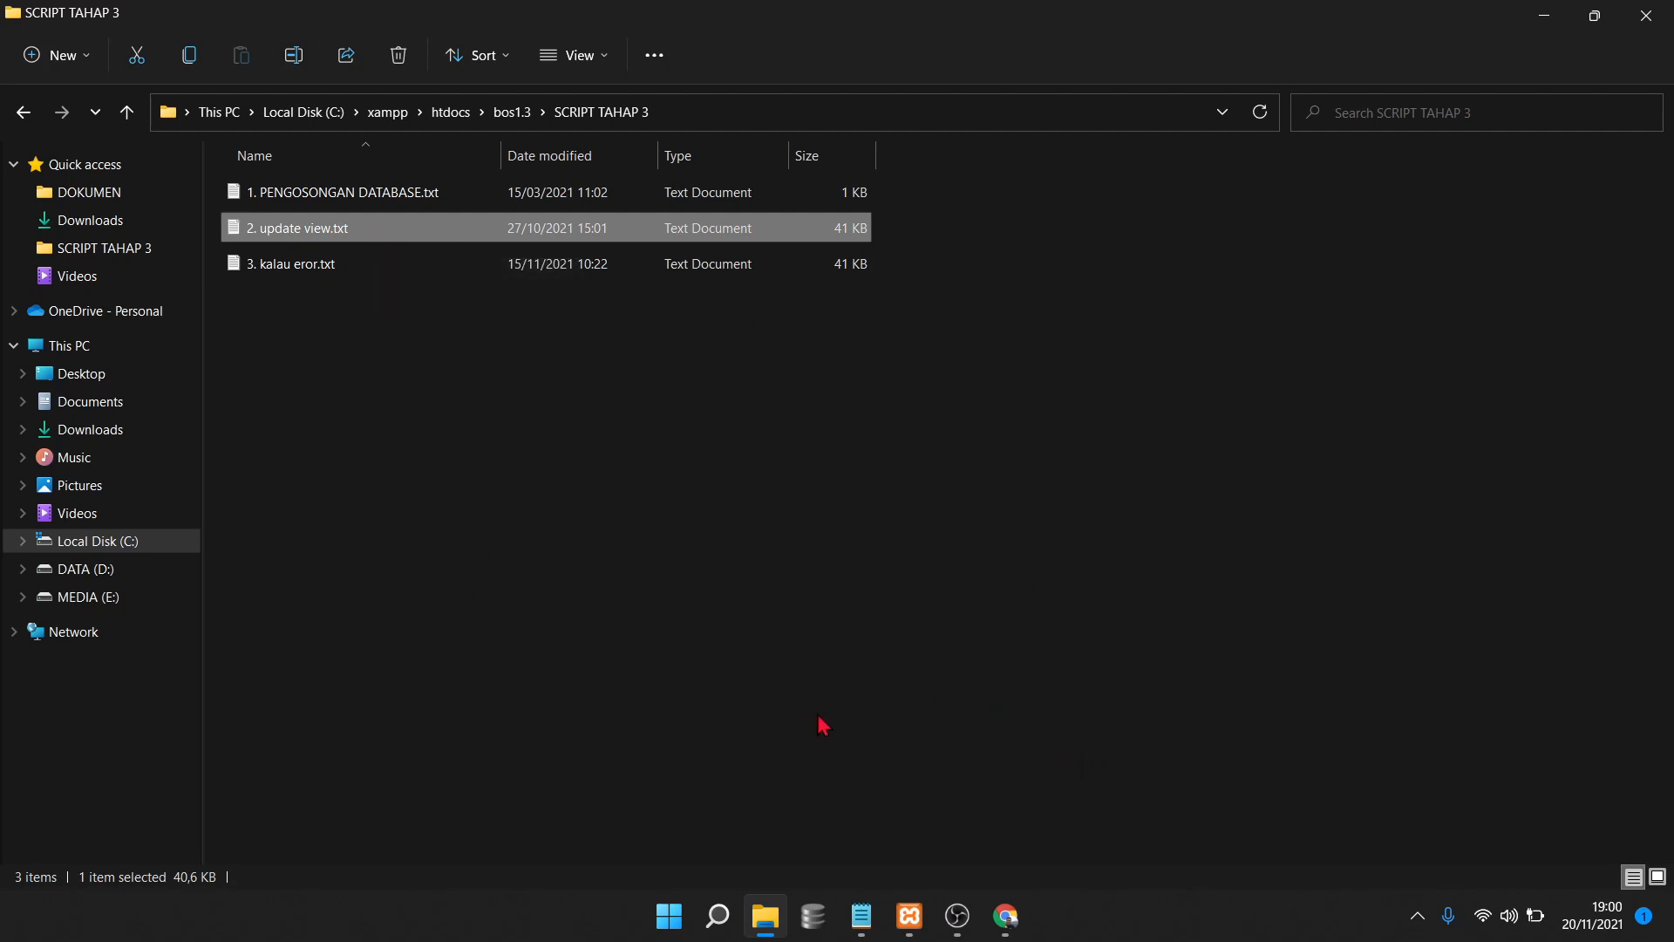
pyautogui.click(917, 708)
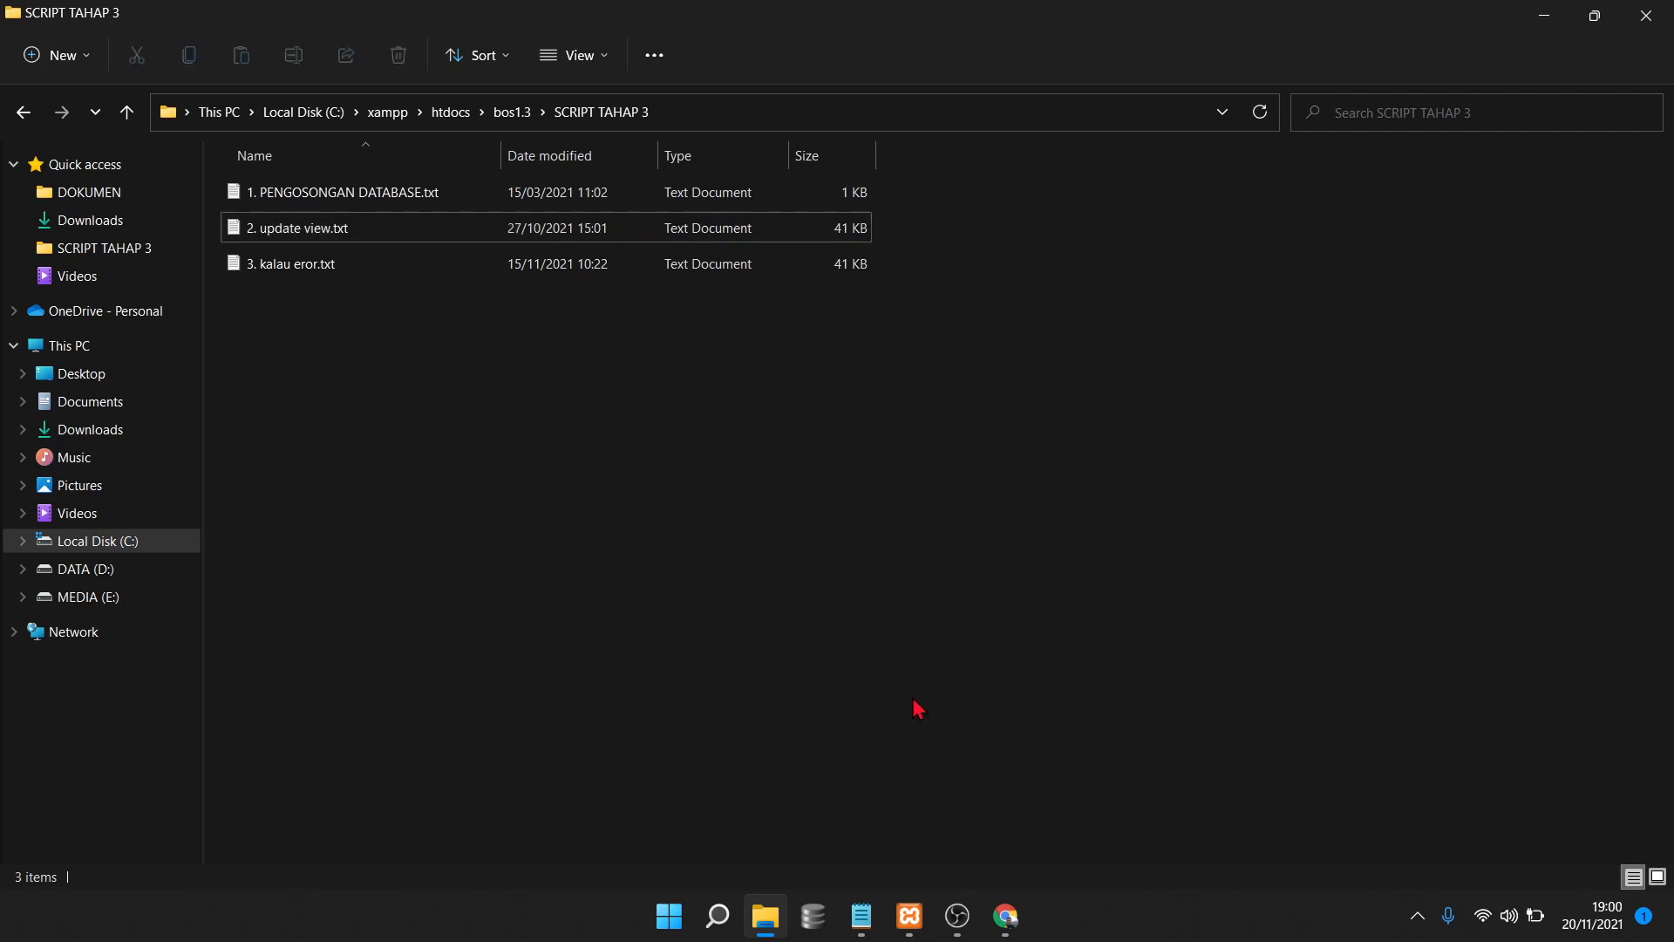
pyautogui.moveTo(1003, 923)
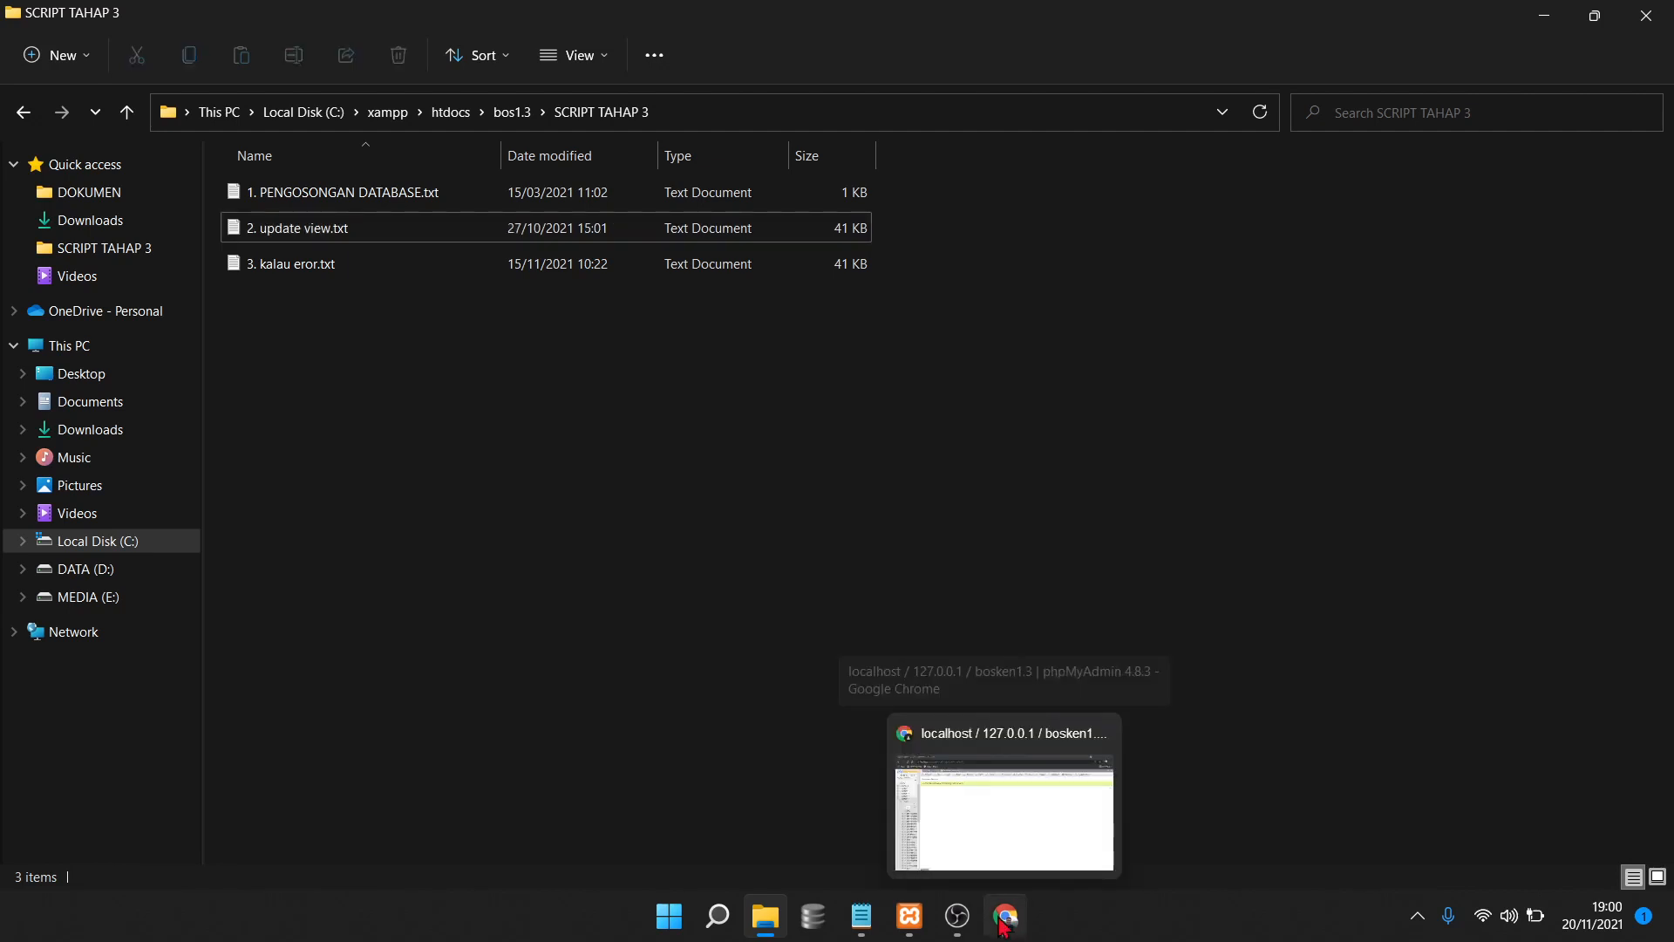
pyautogui.click(301, 277)
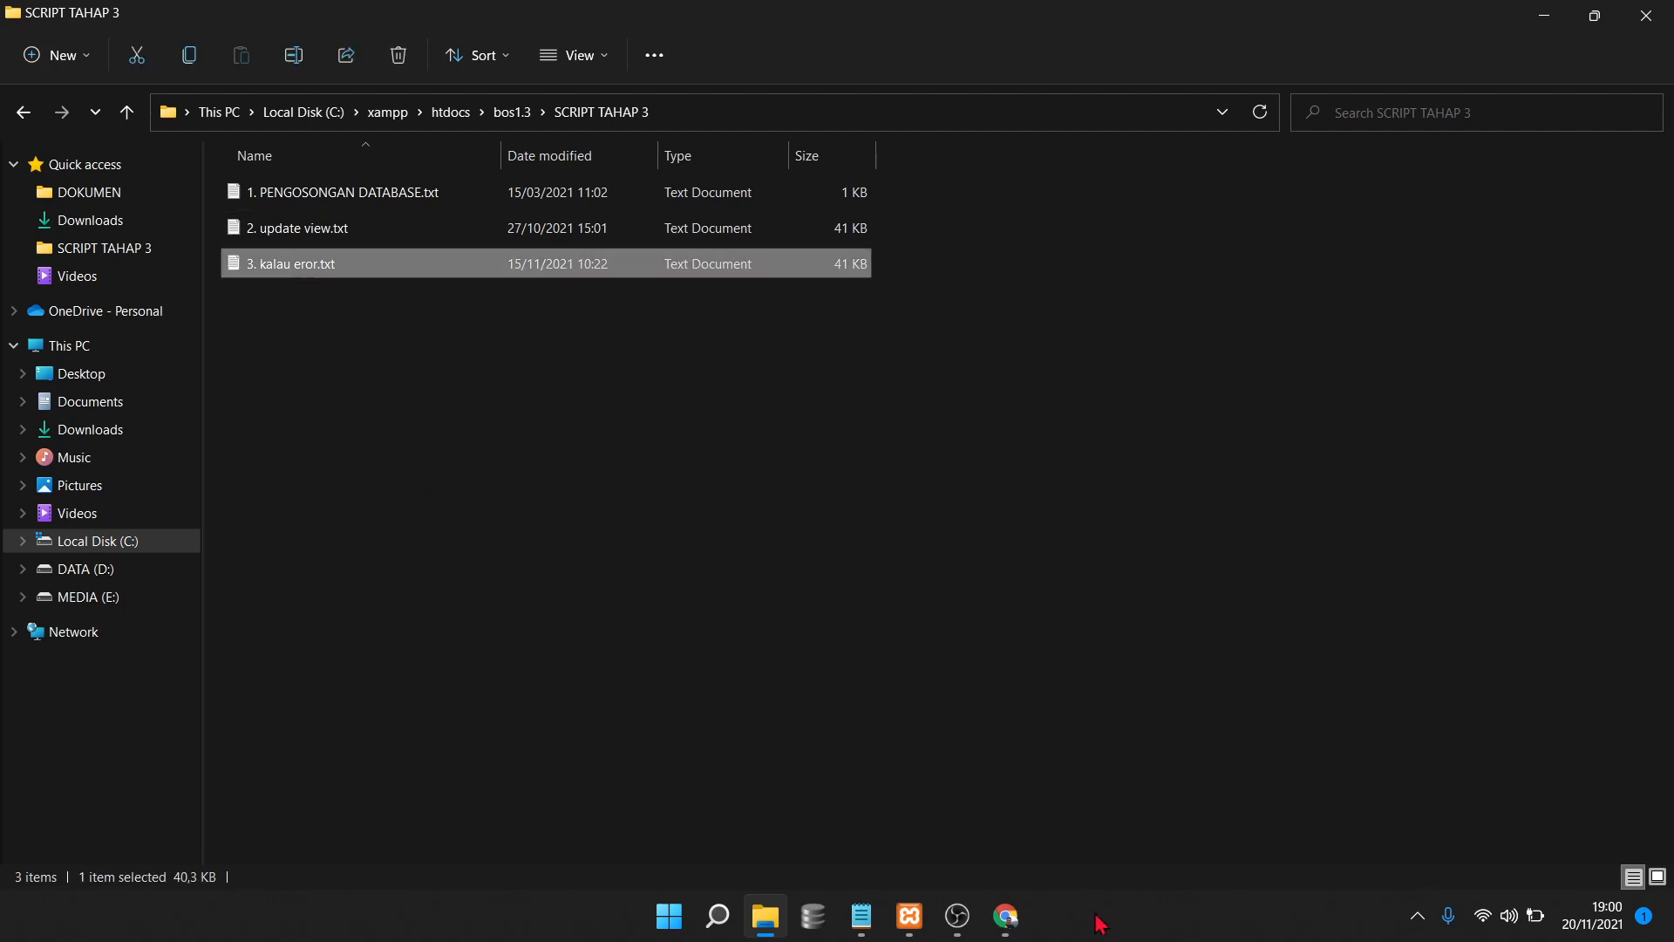
pyautogui.click(1007, 916)
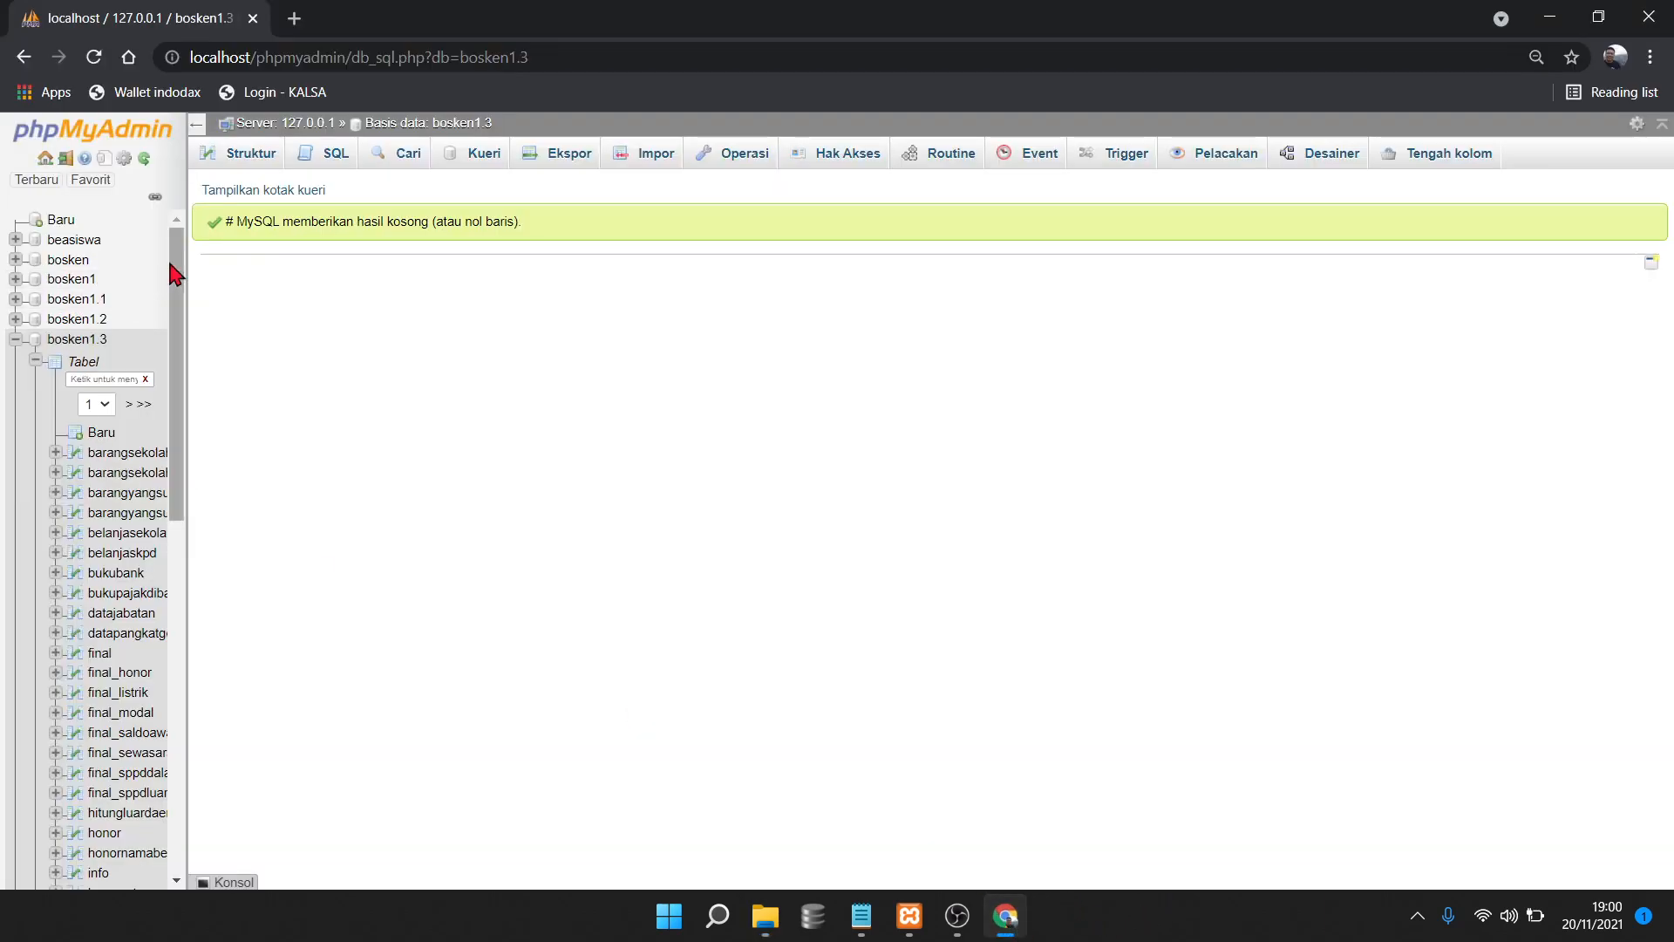
# Collapse bosken1.3 and load localhost/bos1.3 in a new browser tab
pyautogui.click(16, 340)
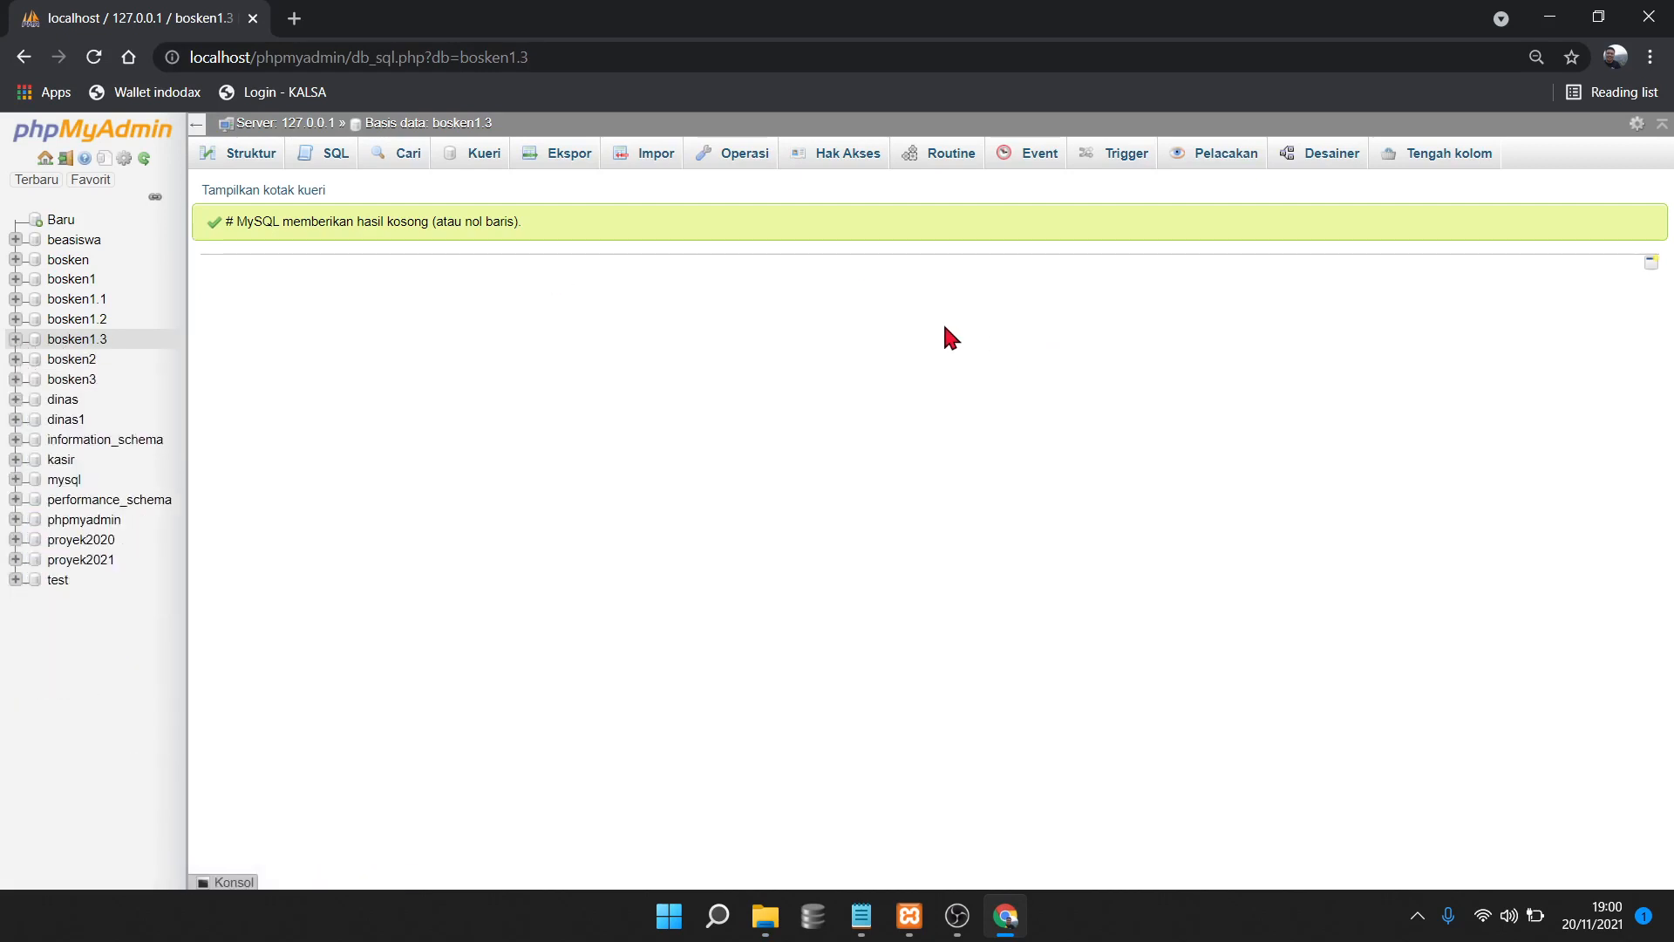
pyautogui.click(294, 18)
pyautogui.click(321, 54)
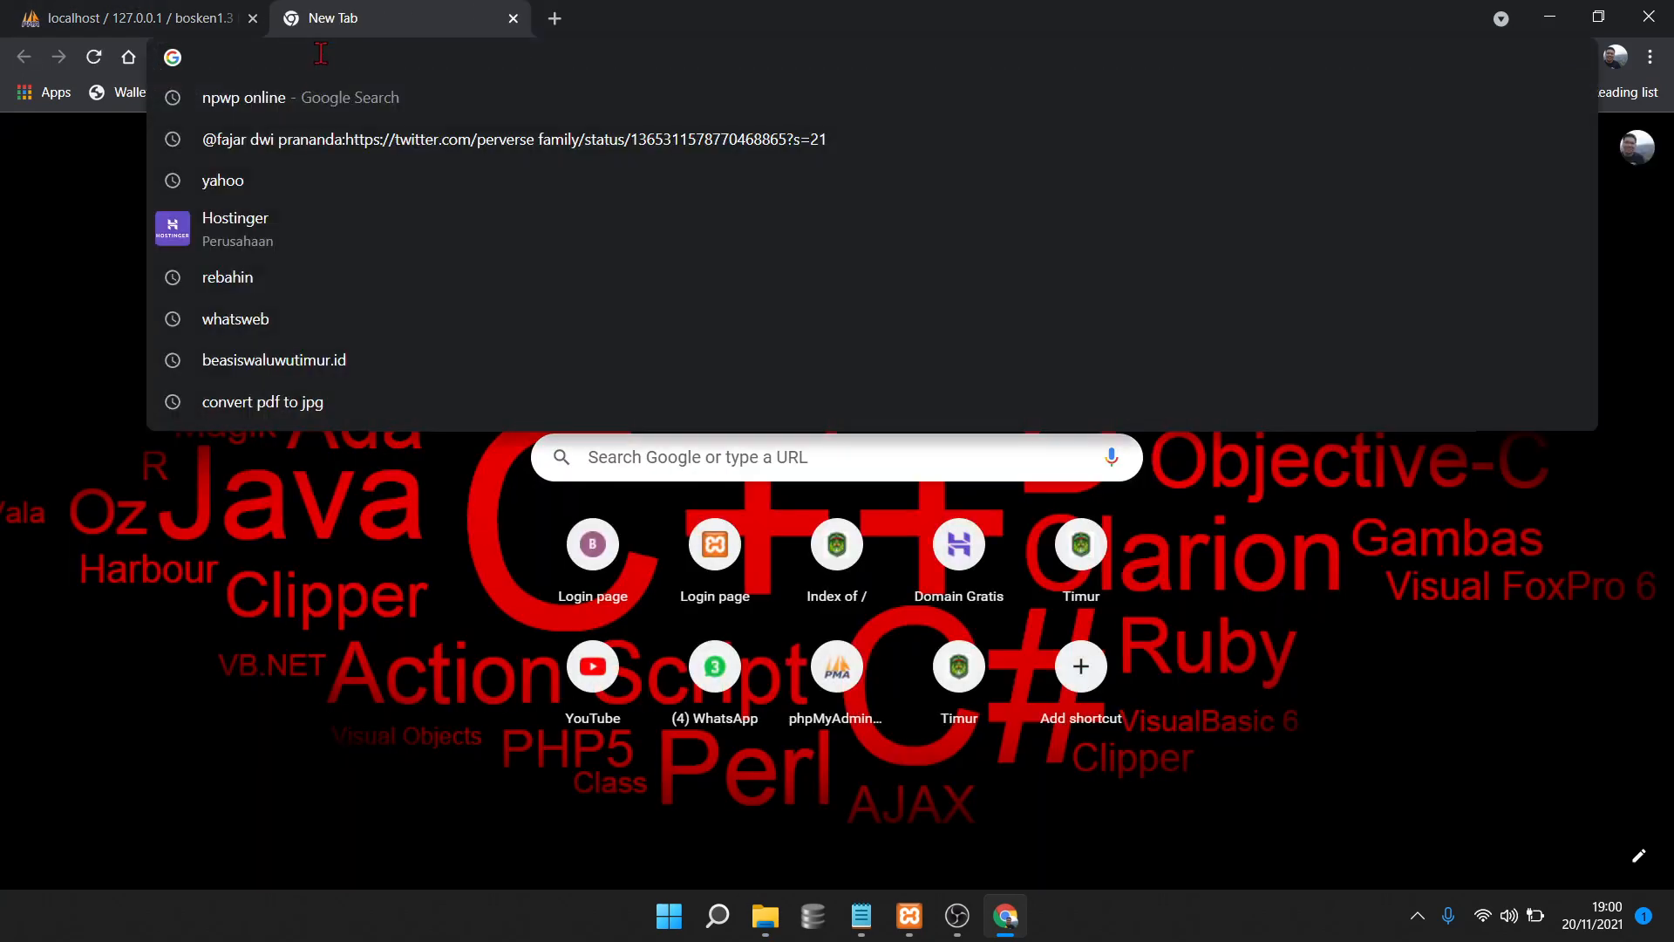
pyautogui.write('local')
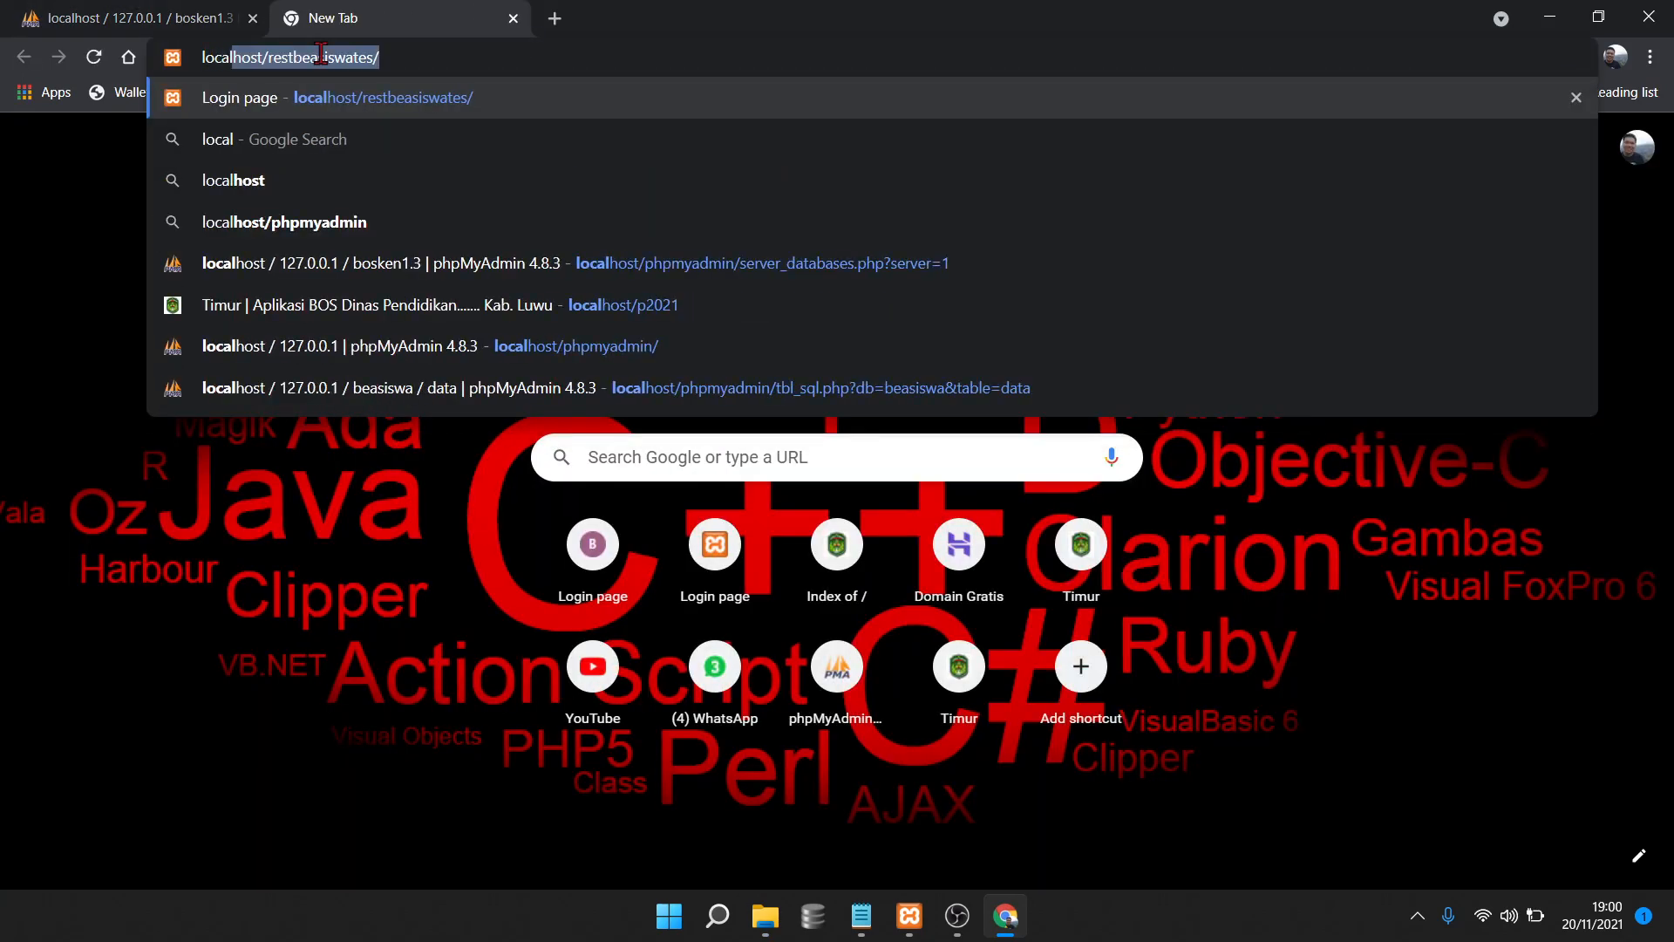
pyautogui.write('host/')
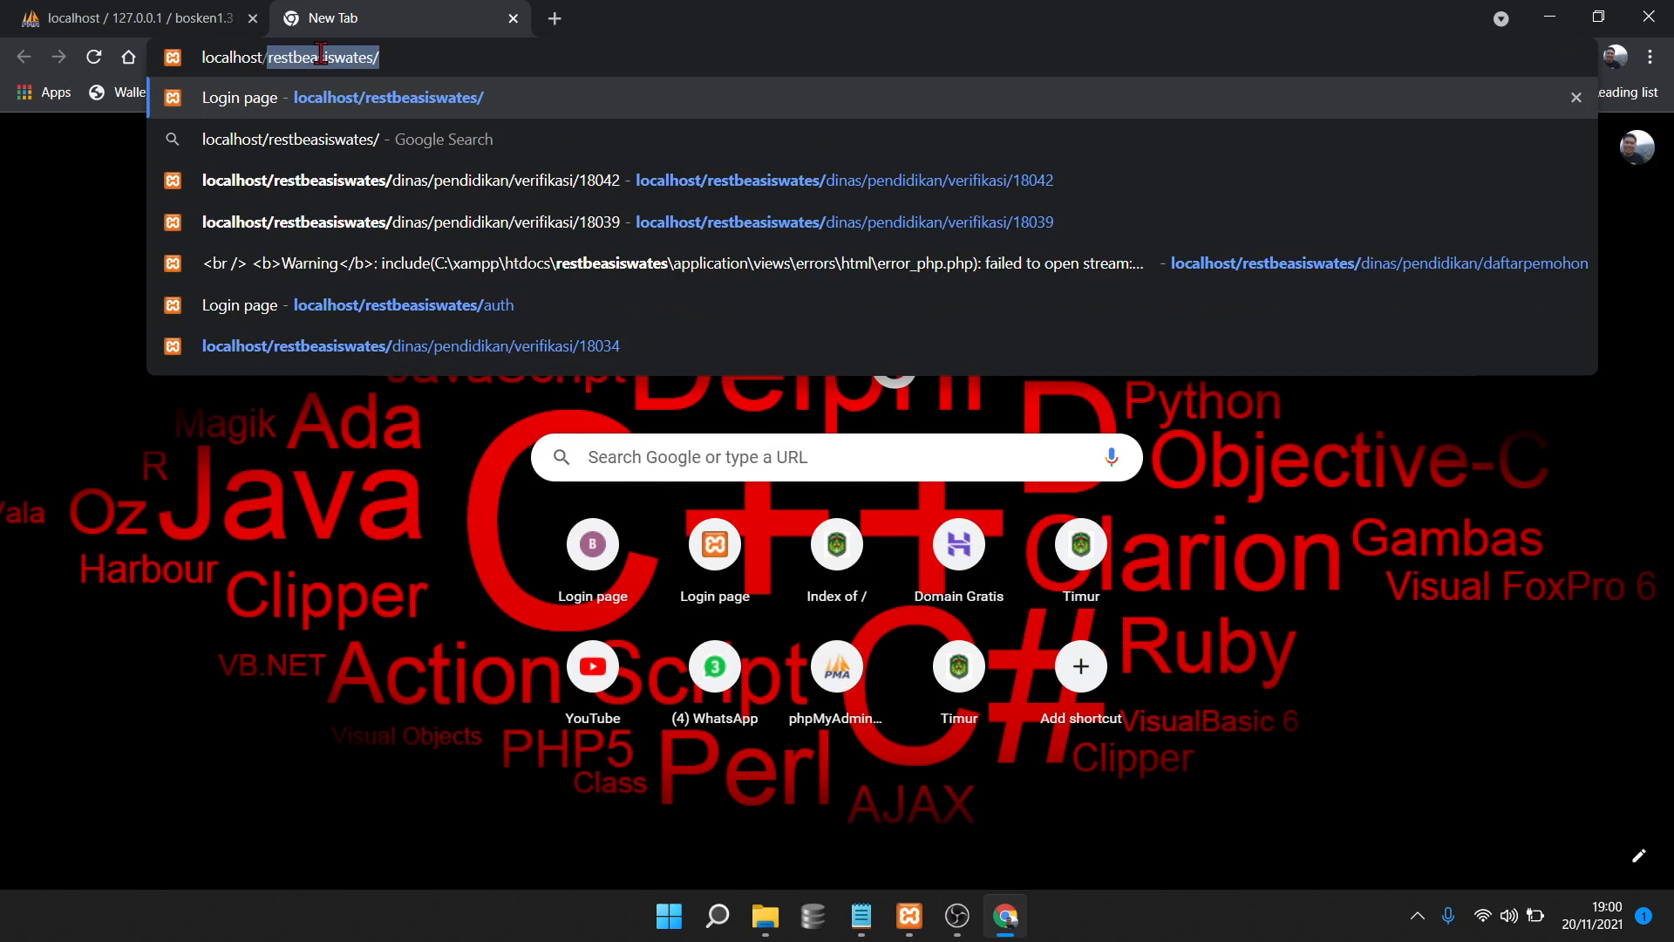
pyautogui.press('BackSpace')
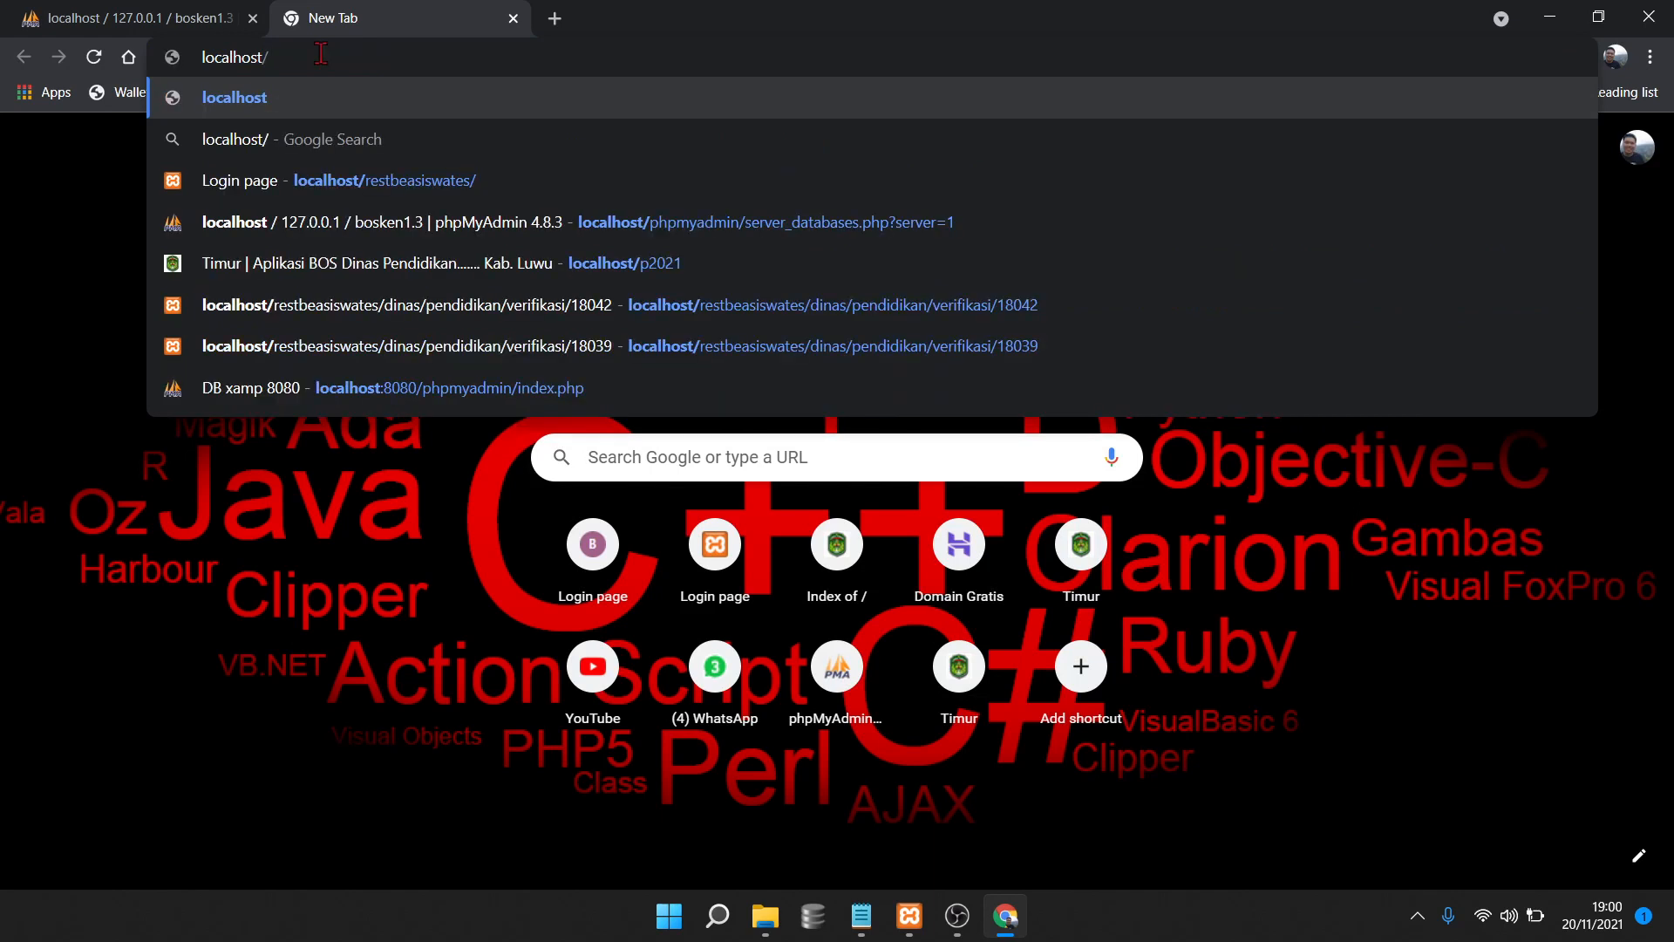
pyautogui.write('bos1')
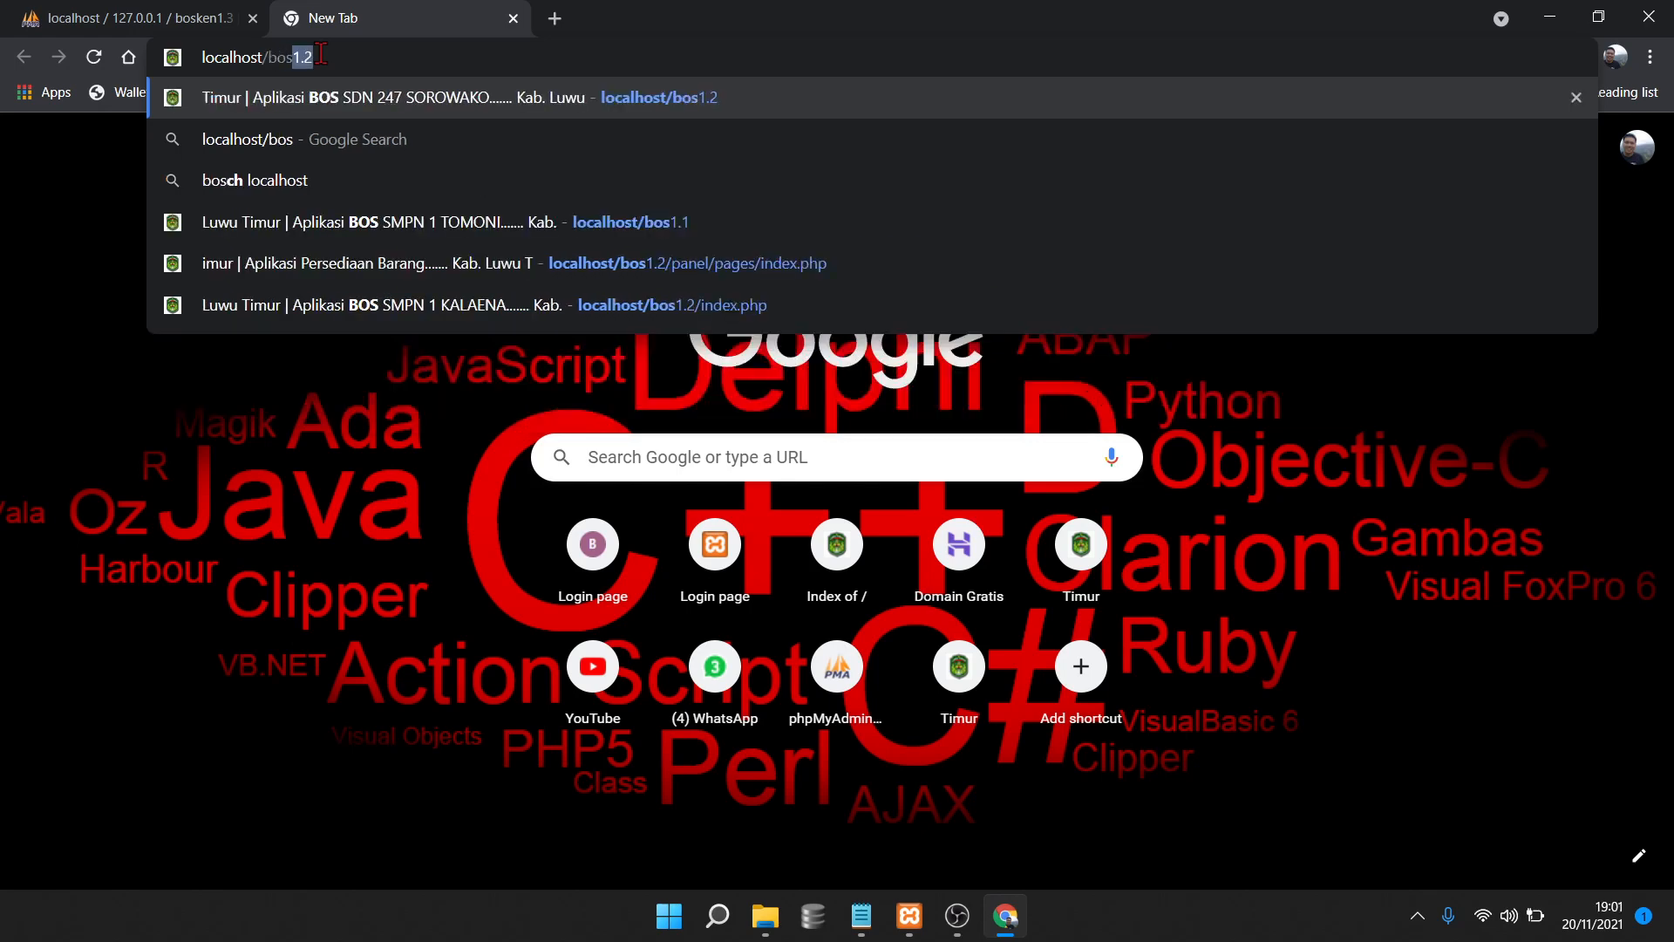
pyautogui.write('.')
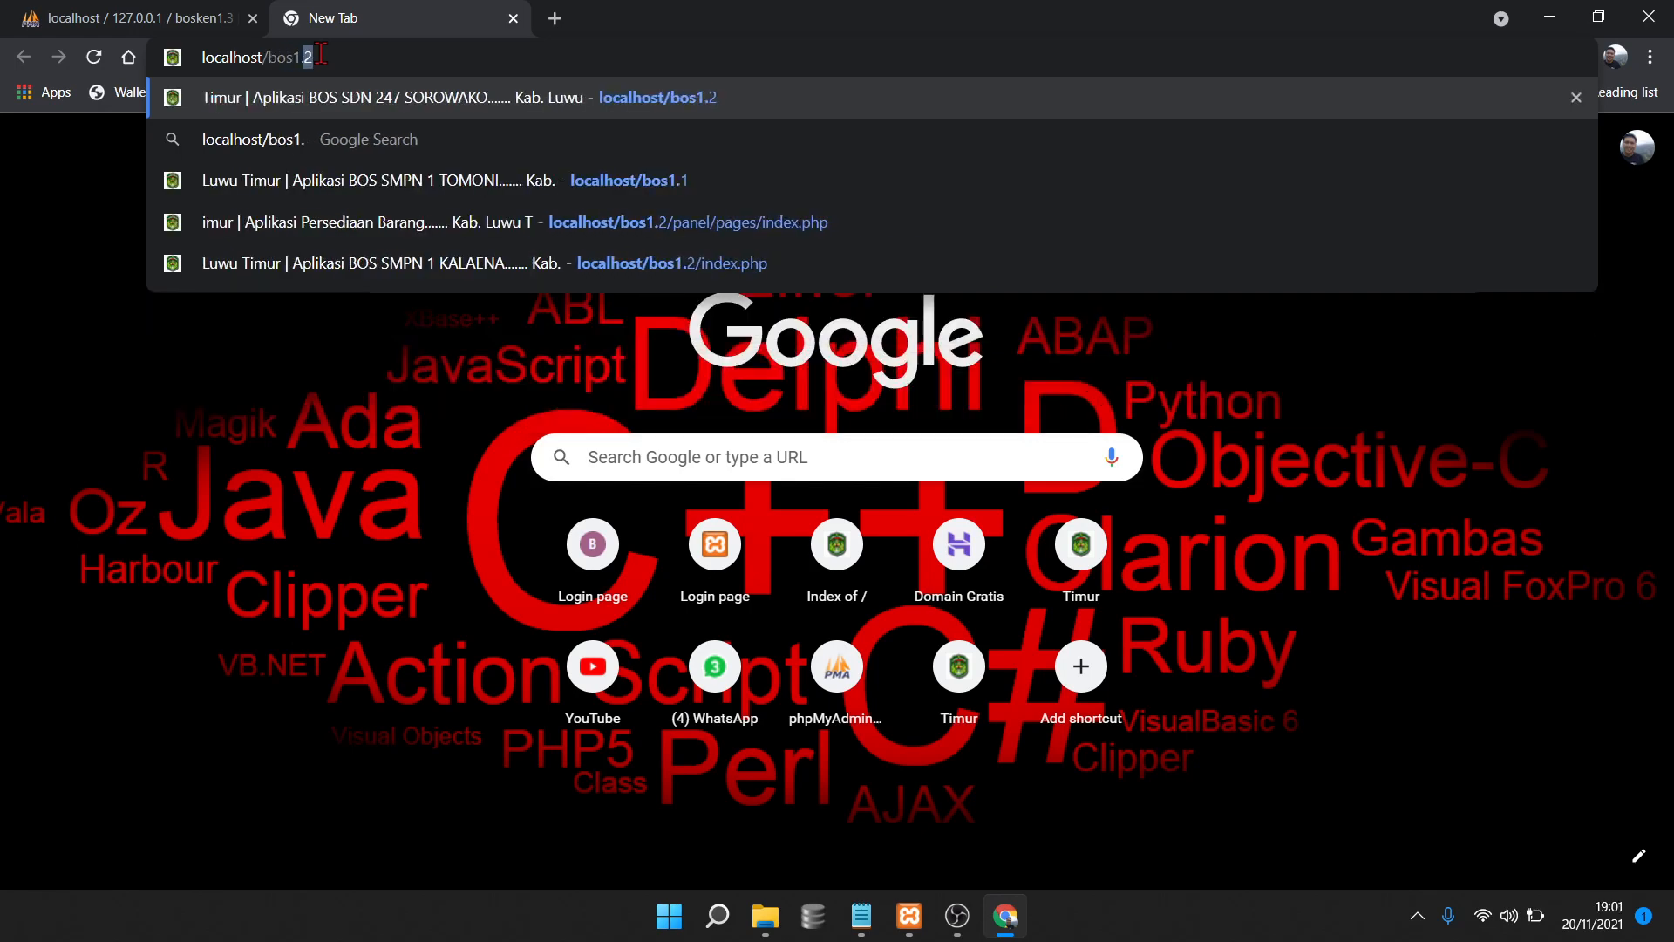
pyautogui.write('3')
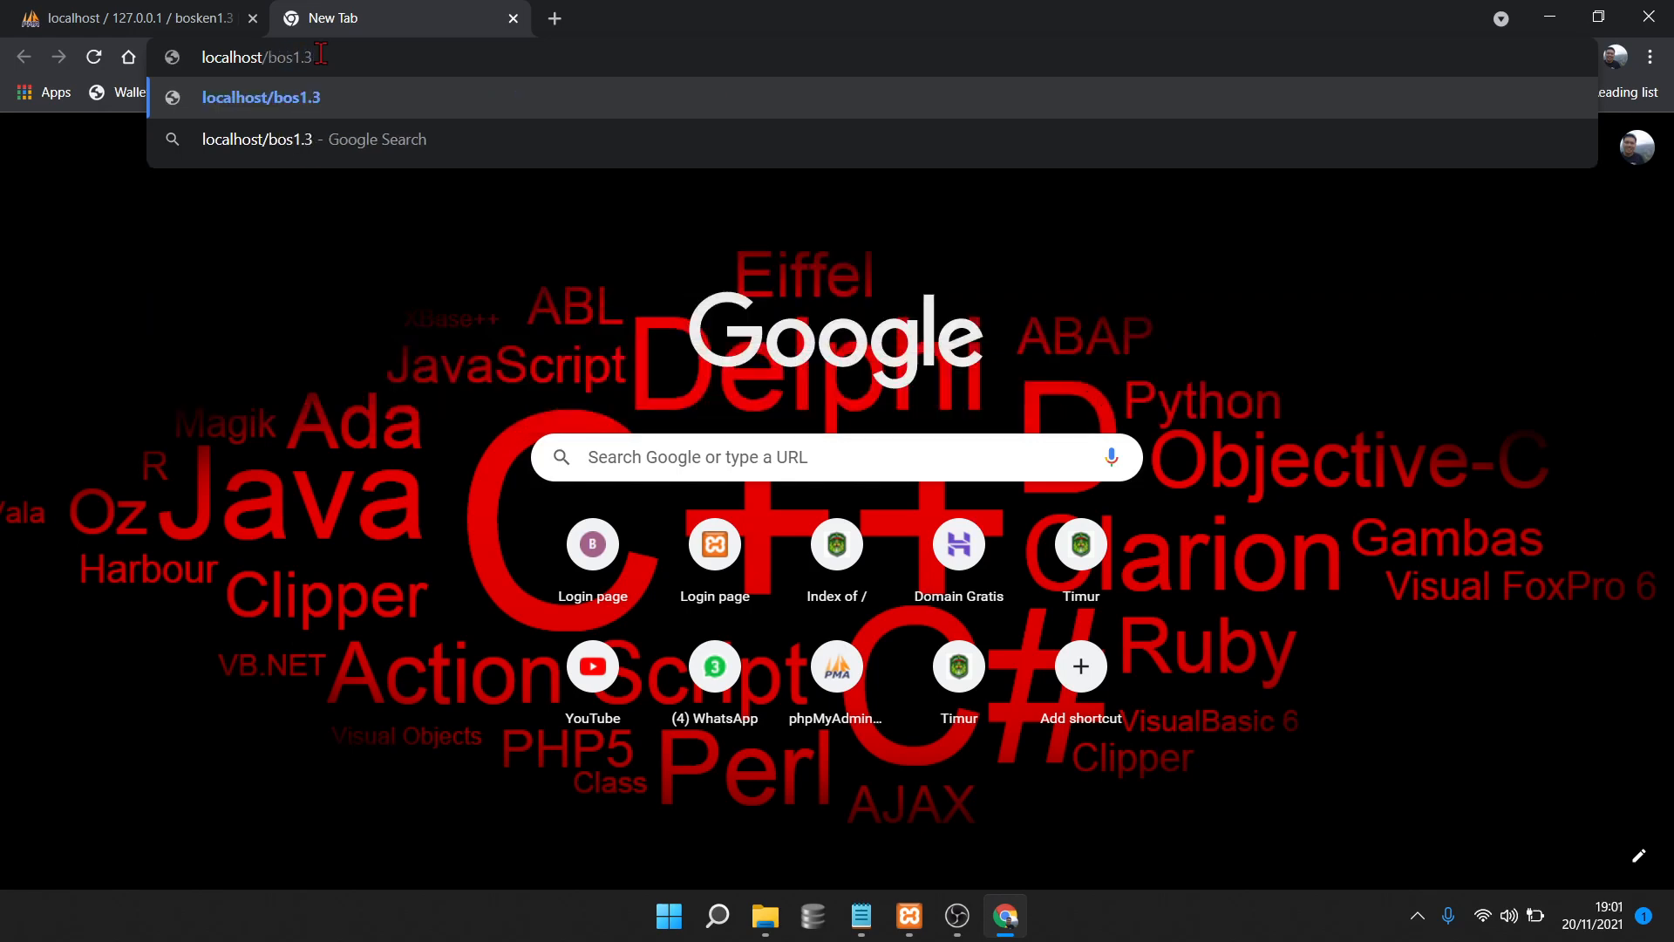
pyautogui.press('Return')
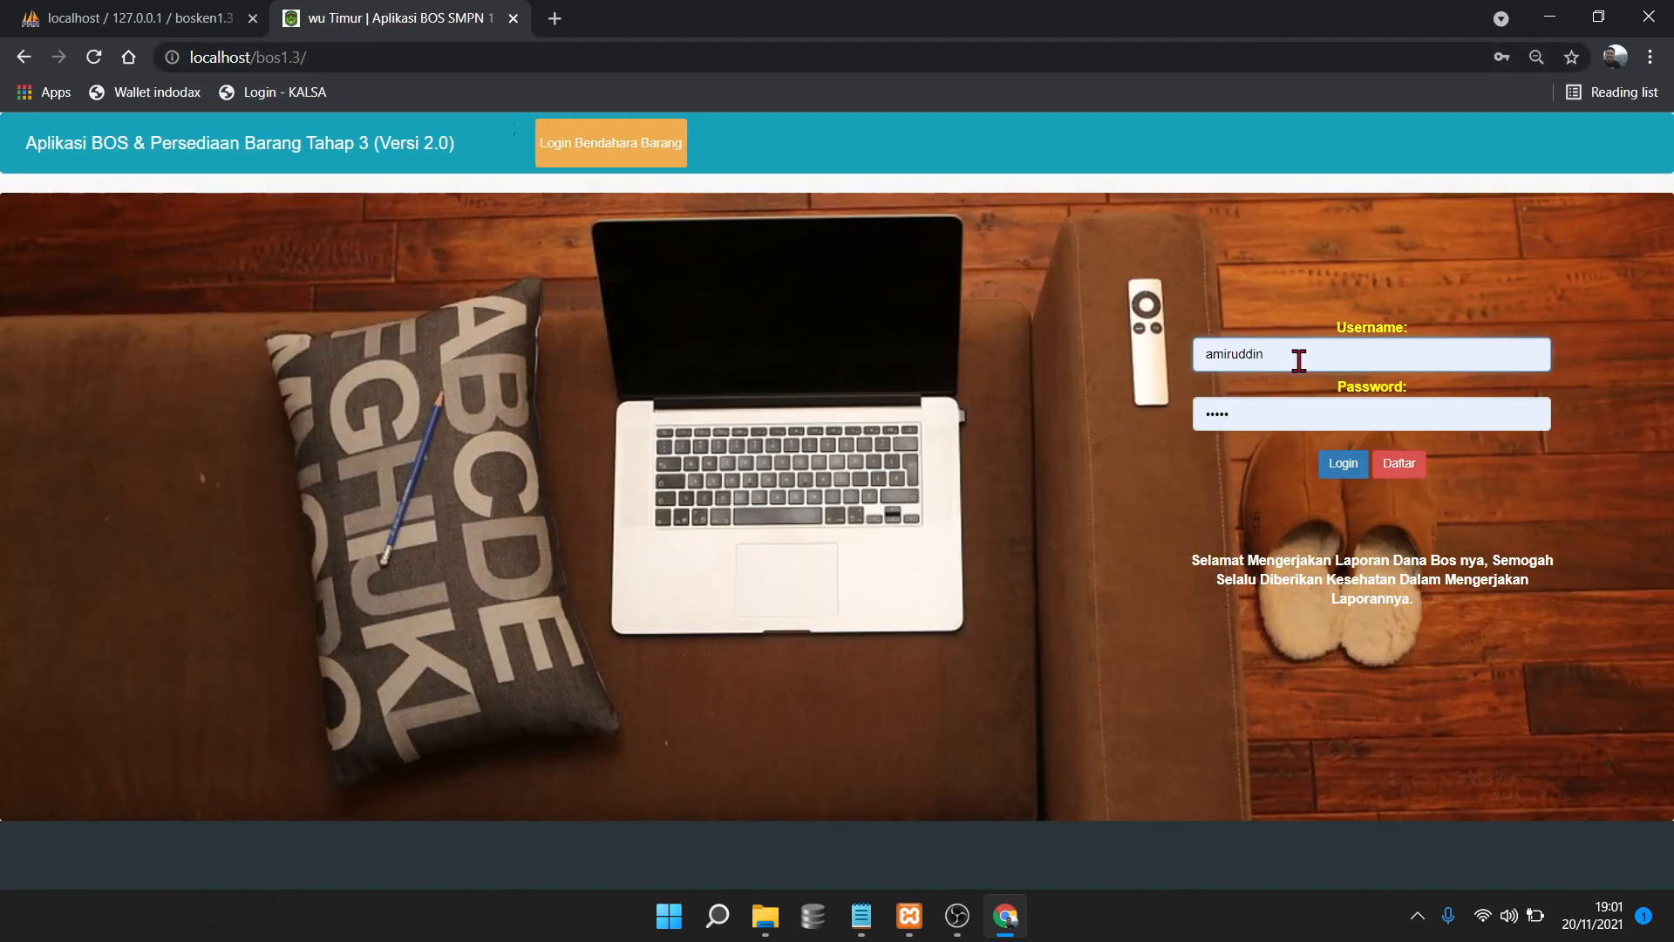
# Log in as admin with the account password and confirm dashboard balances all read Rp. 0
pyautogui.click(1299, 360)
pyautogui.doubleClick(1305, 361)
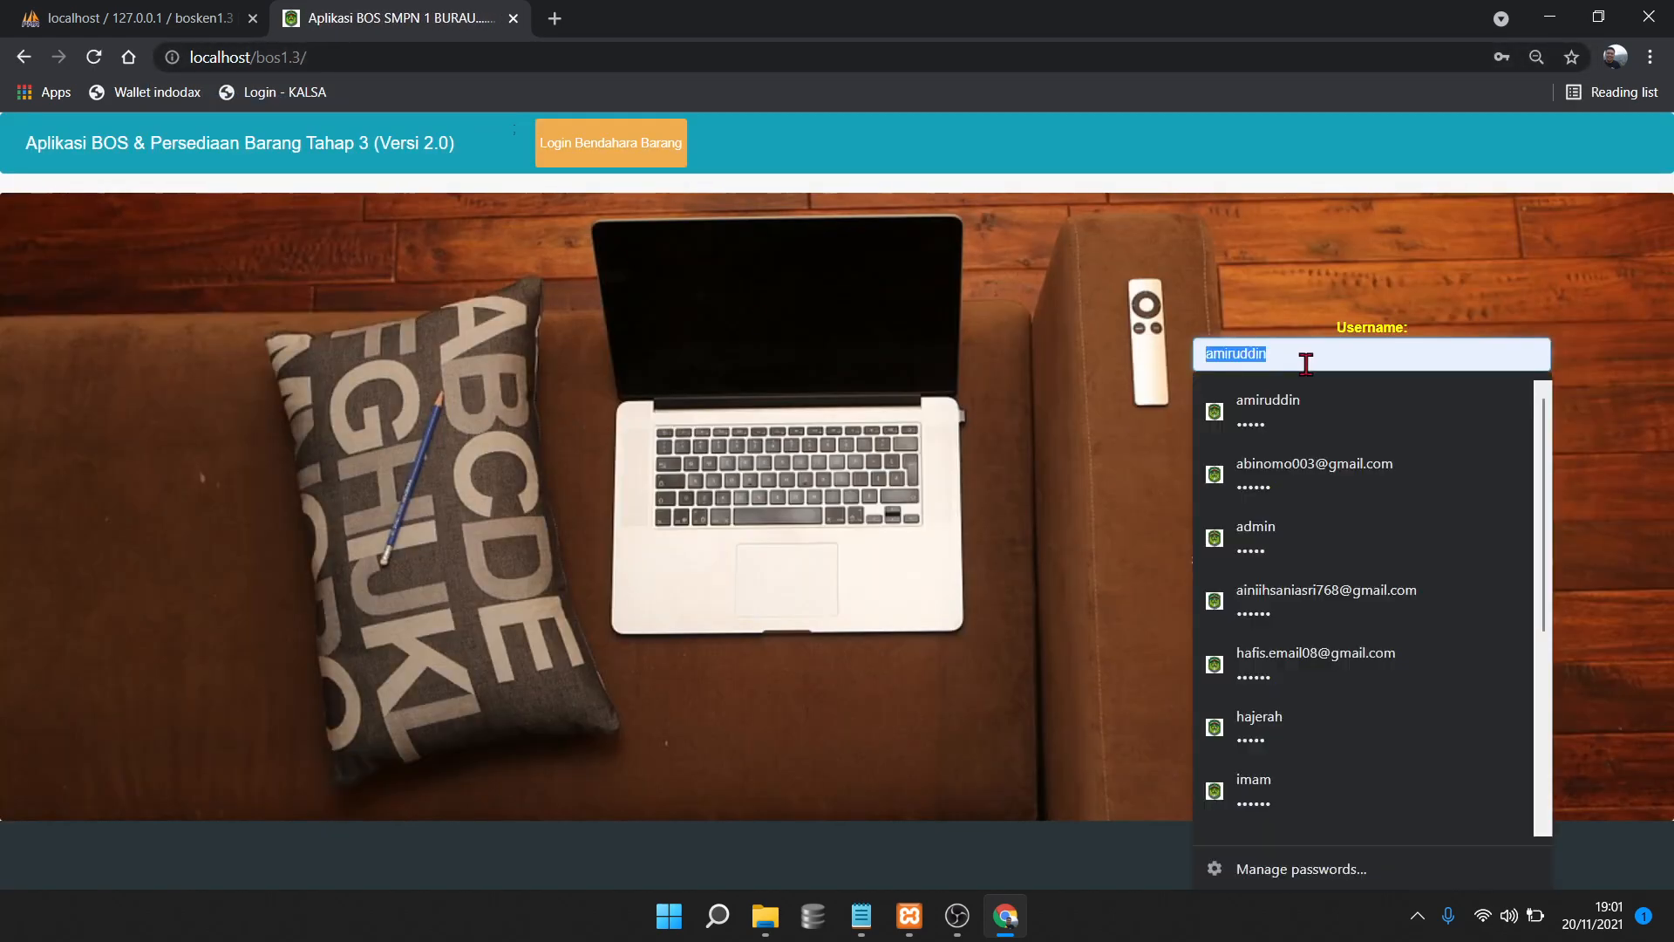
pyautogui.write('admin')
pyautogui.press('Tab')
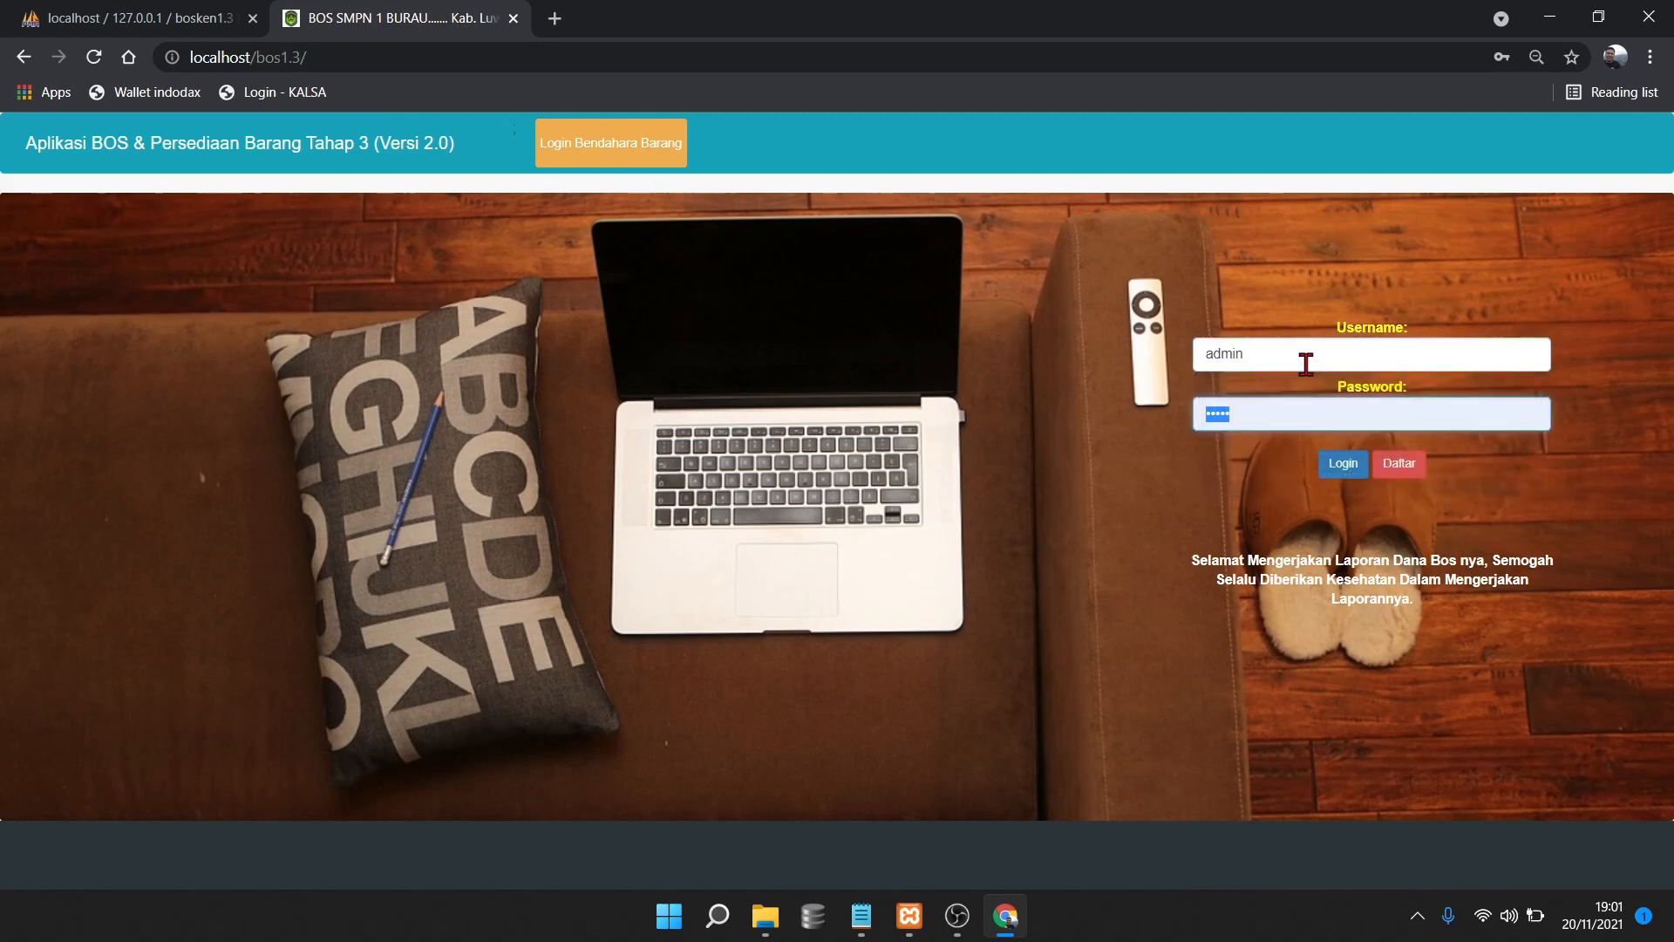
pyautogui.write('admin')
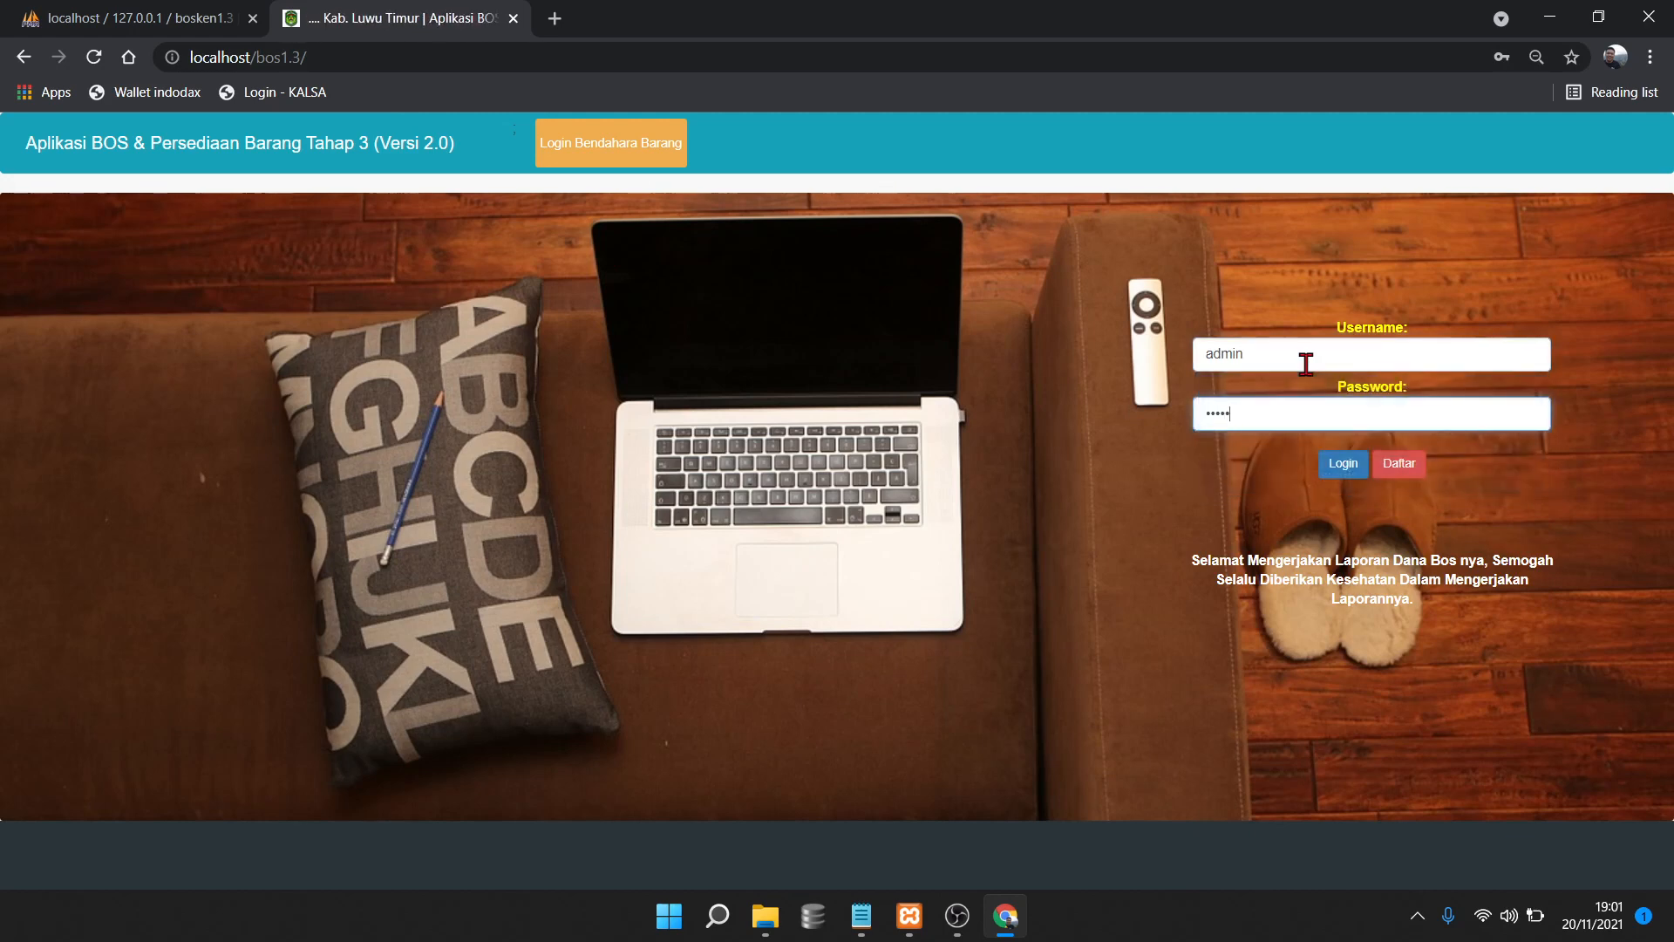
pyautogui.click(1343, 467)
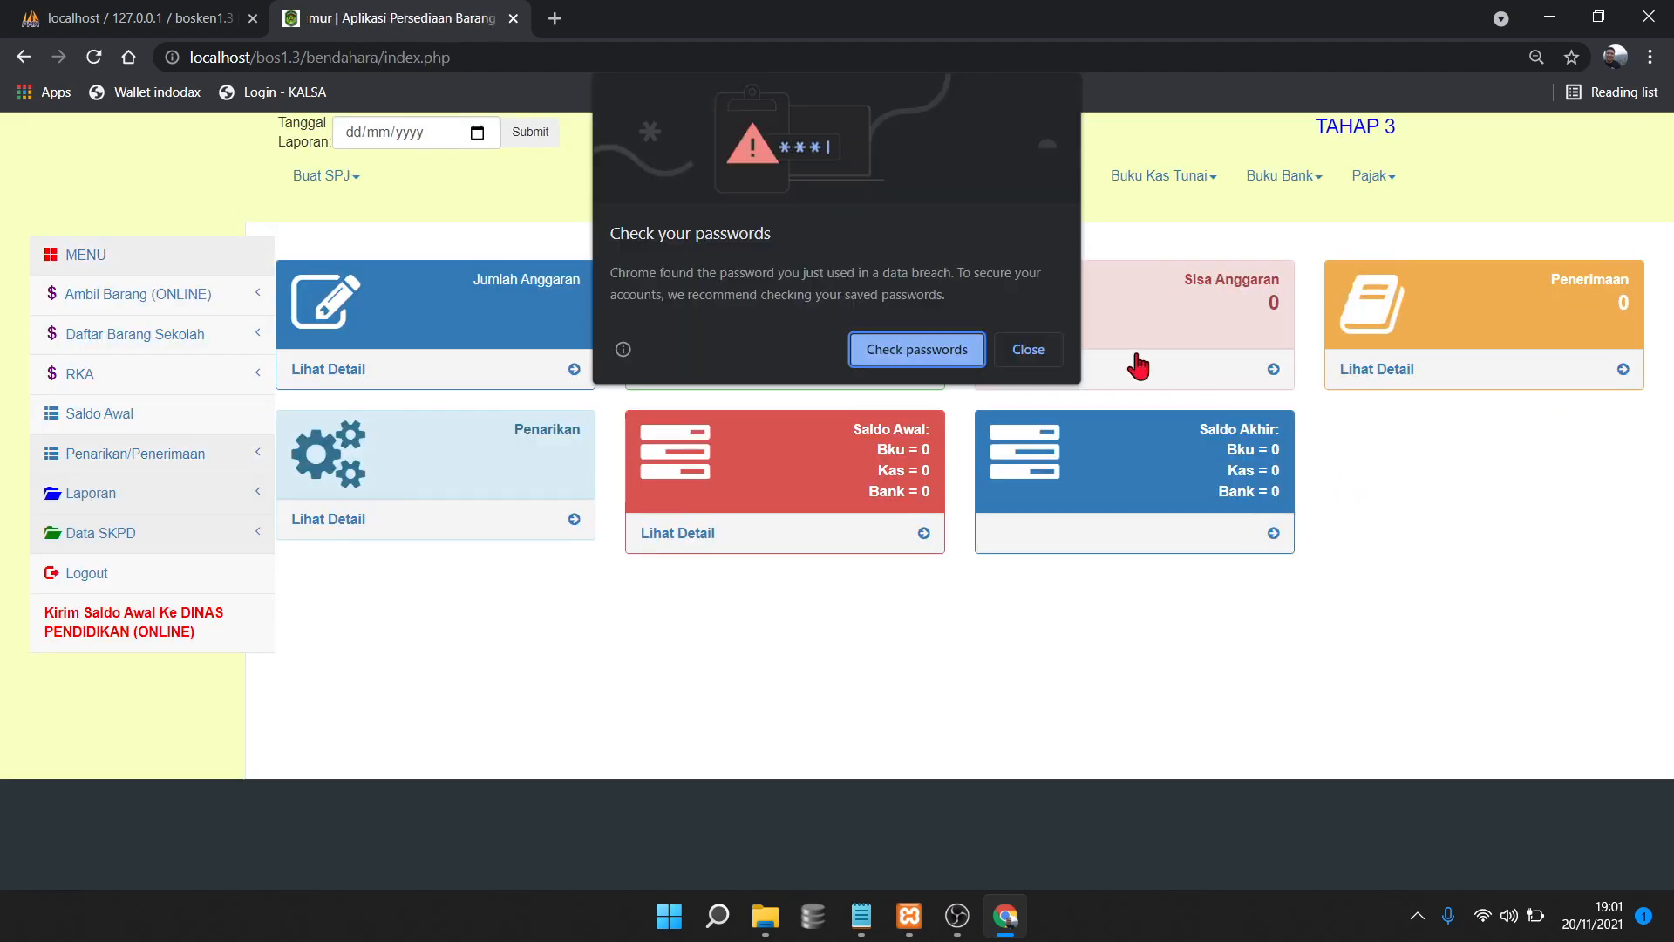
pyautogui.click(1042, 353)
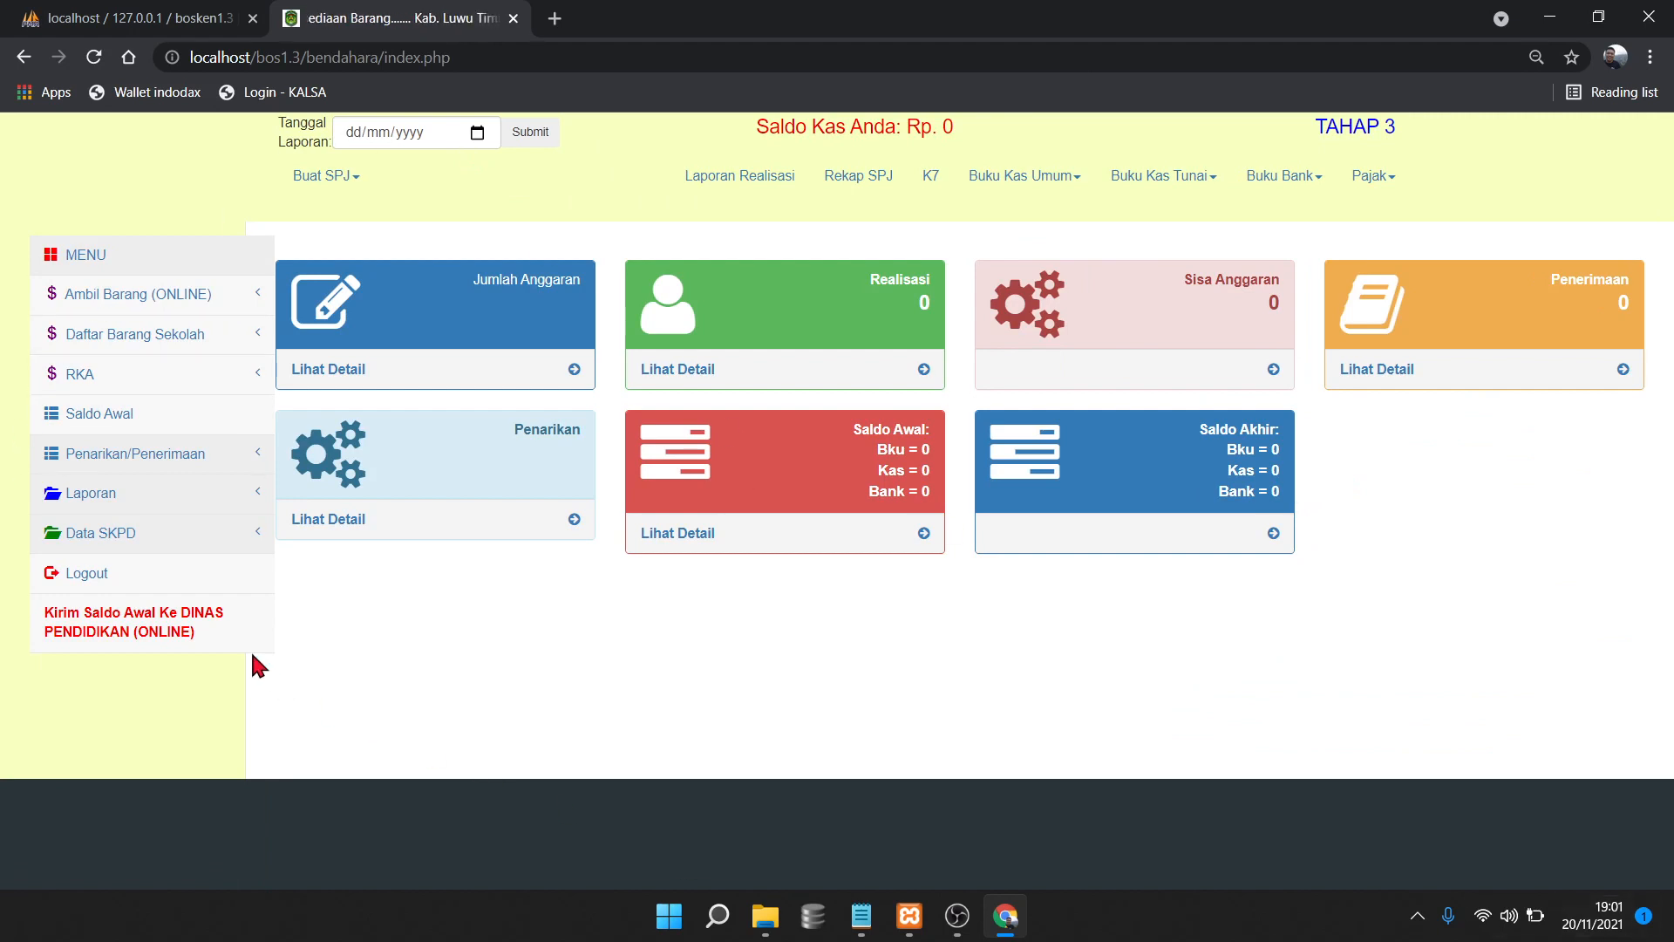
pyautogui.moveTo(1352, 547); pyautogui.dragTo(470, 277)
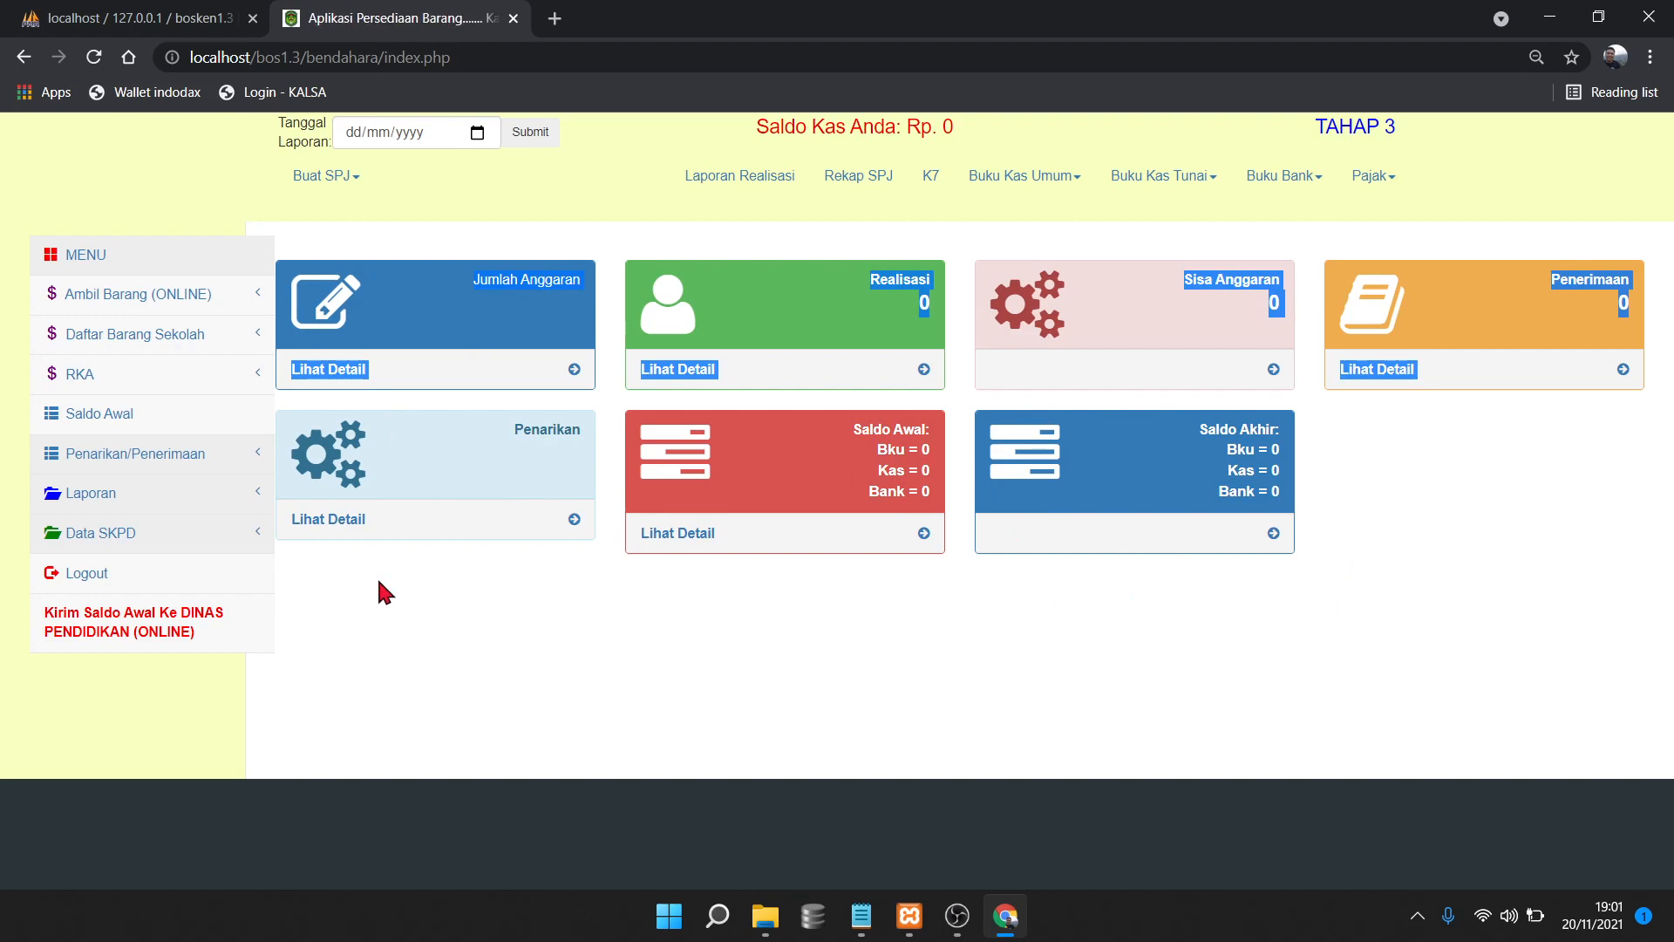
pyautogui.click(1331, 542)
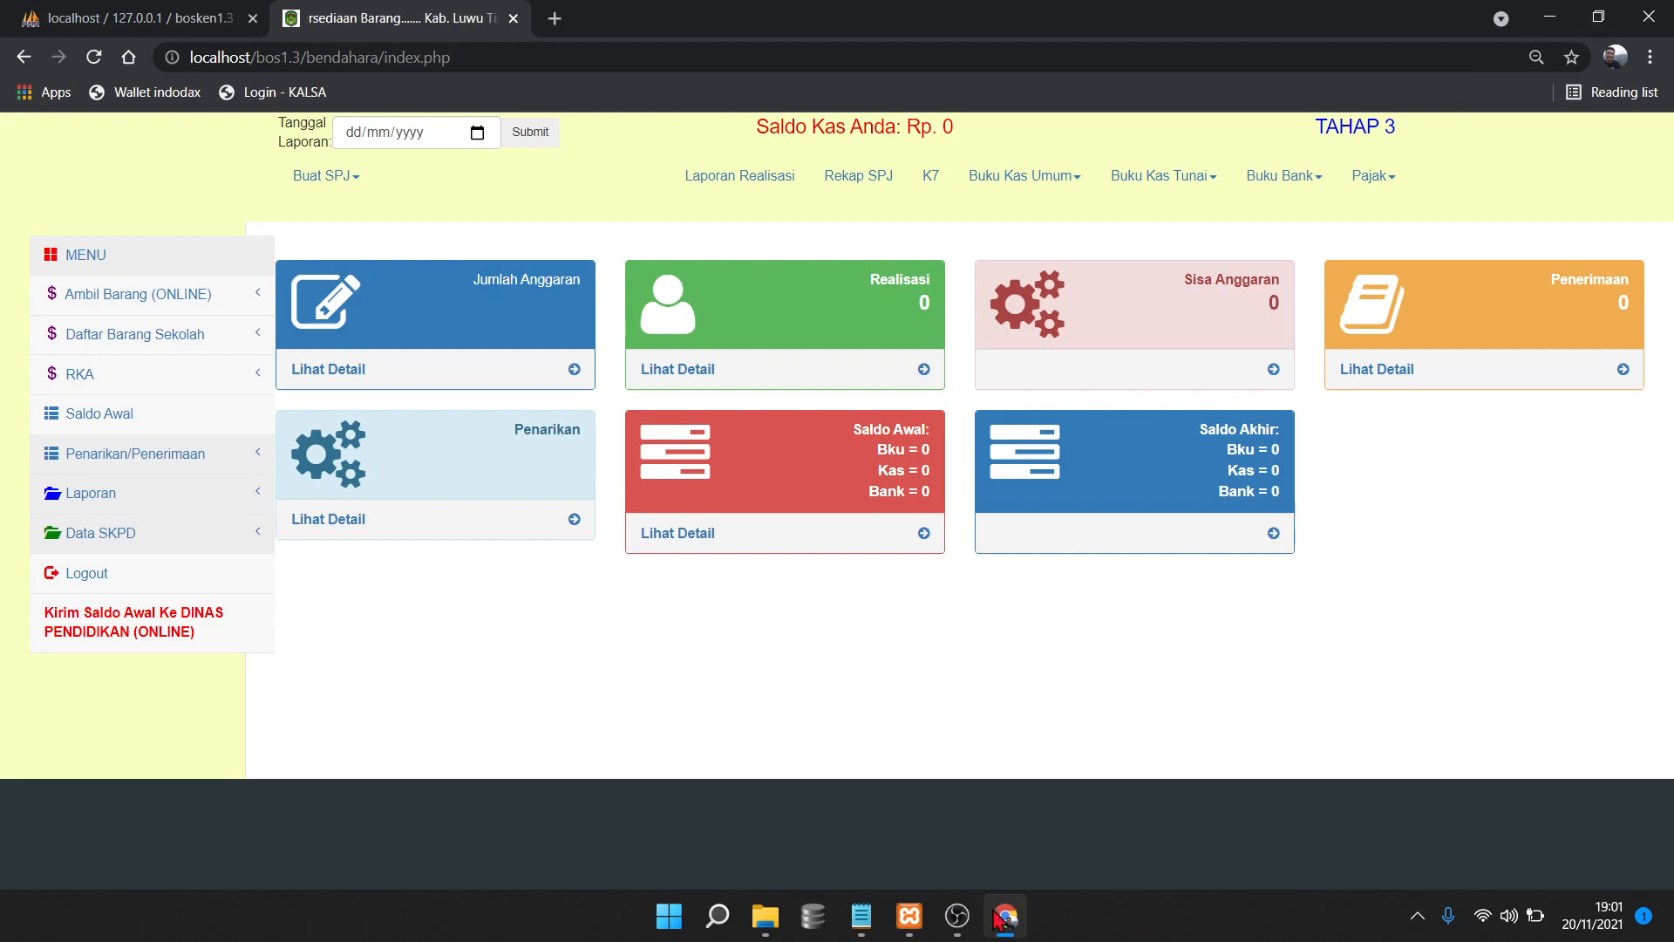